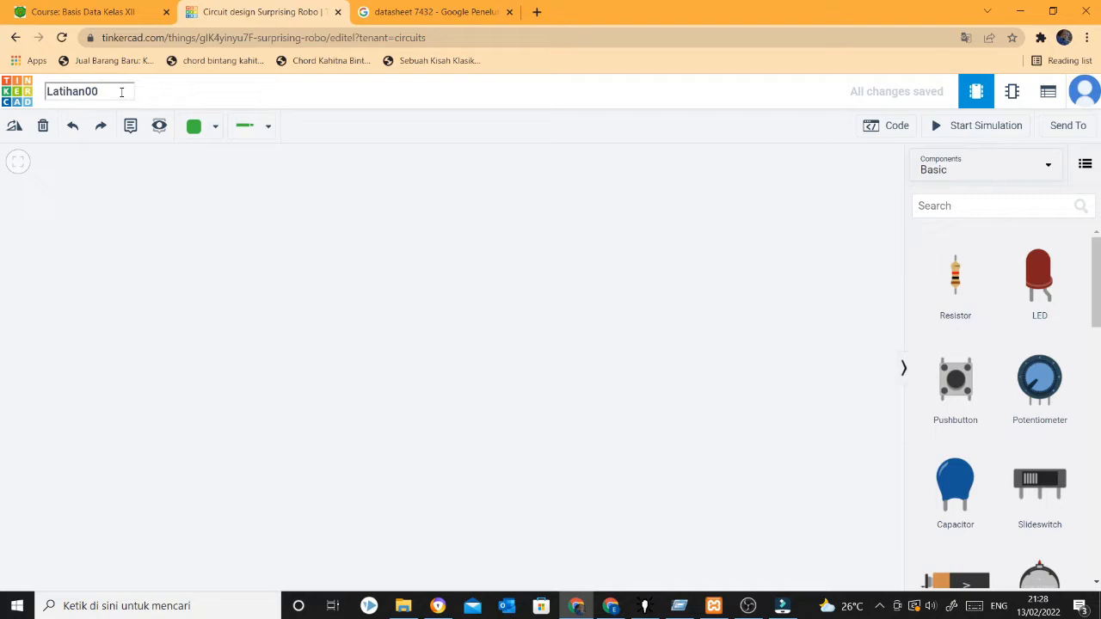
Step: Complete the design name as Latihan001, search the components for "brea" and place a full-size breadboard in the workspace
{"action": "type", "text": "1"}
{"action": "key", "text": "Return"}
{"action": "left_click", "coordinate": [965, 210]}
{"action": "type", "text": "brea"}
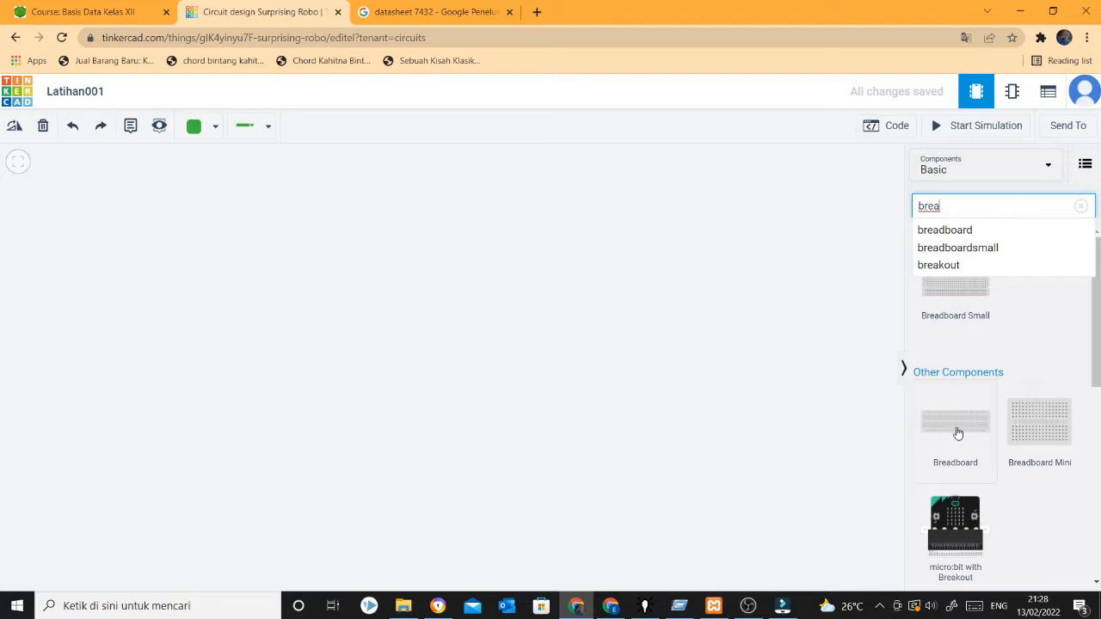
{"action": "left_click_drag", "start_coordinate": [958, 433], "coordinate": [562, 397]}
{"action": "left_click", "coordinate": [645, 374]}
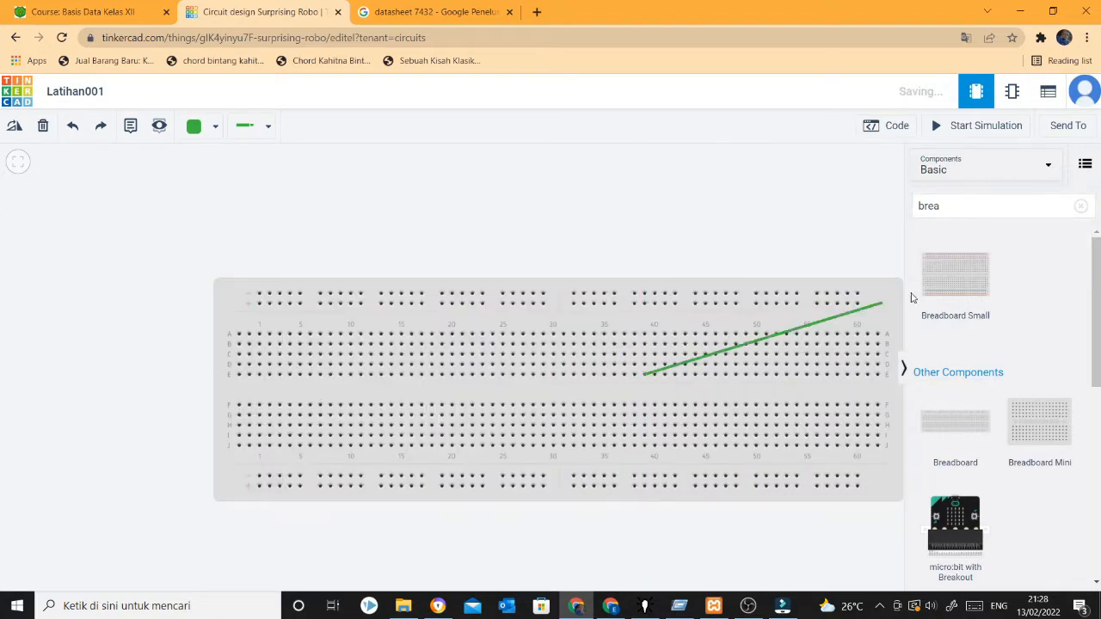
{"action": "left_click", "coordinate": [698, 349]}
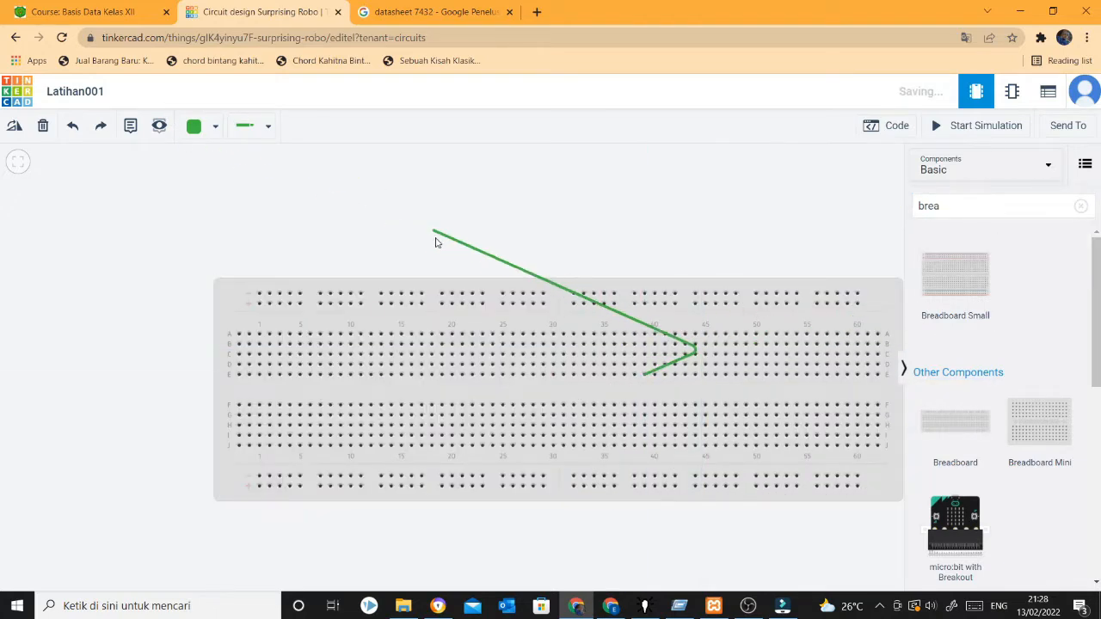
{"action": "left_click", "coordinate": [422, 294]}
{"action": "key", "text": "Delete"}
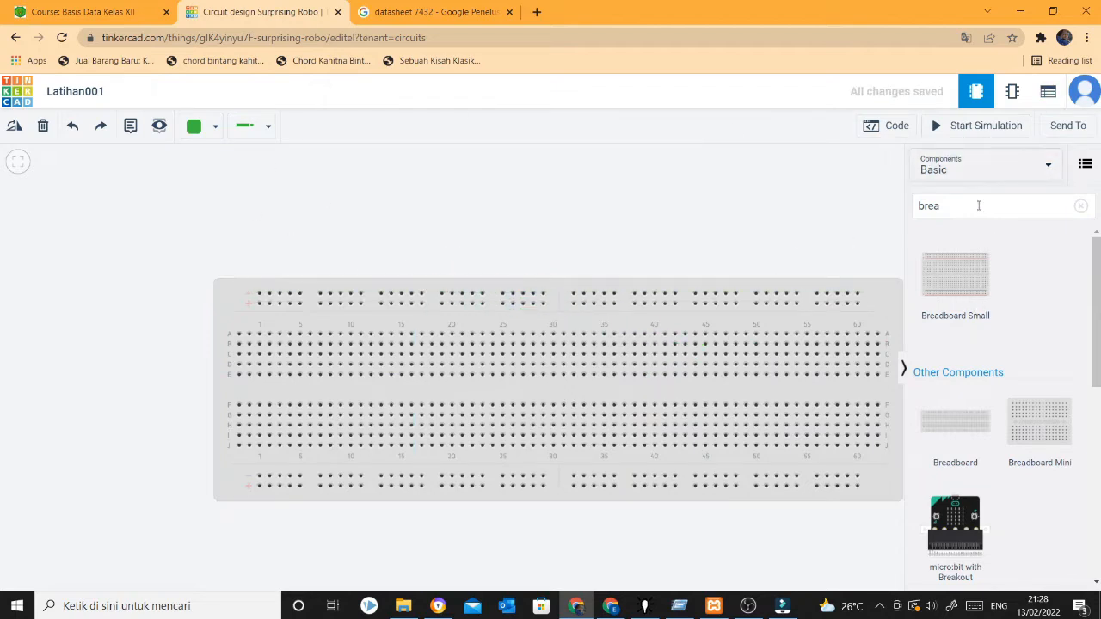
{"action": "left_click_drag", "start_coordinate": [978, 206], "coordinate": [901, 206]}
{"action": "key", "text": "s"}
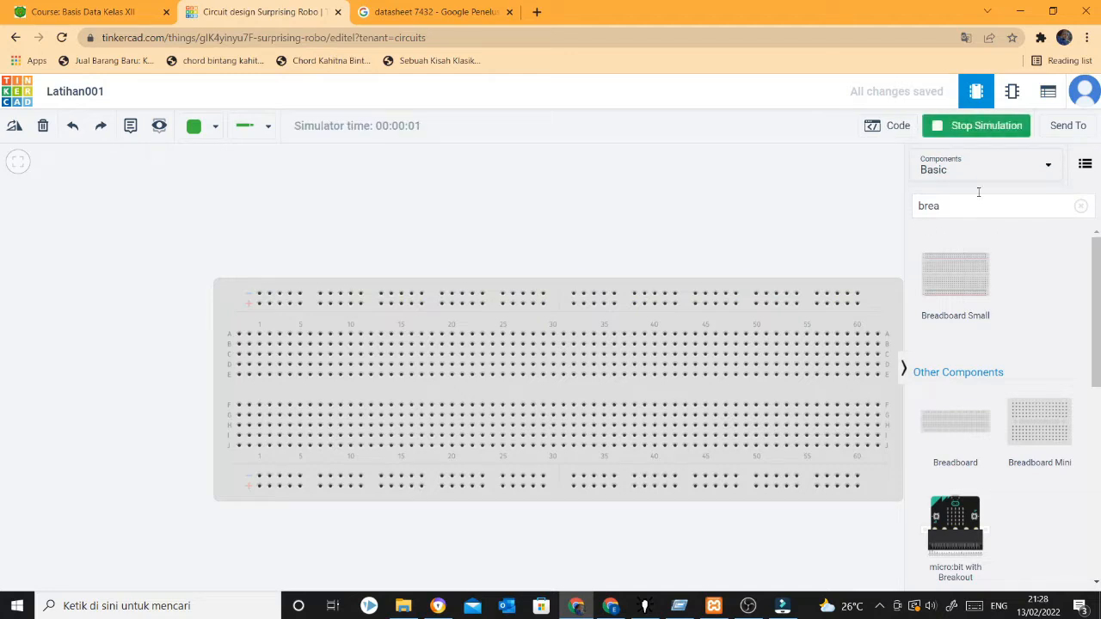
{"action": "left_click", "coordinate": [965, 133]}
Step: Search the components for "sup" and place a power supply beside the breadboard, near its column 1 end
{"action": "left_click", "coordinate": [961, 207]}
{"action": "type", "text": "sup"}
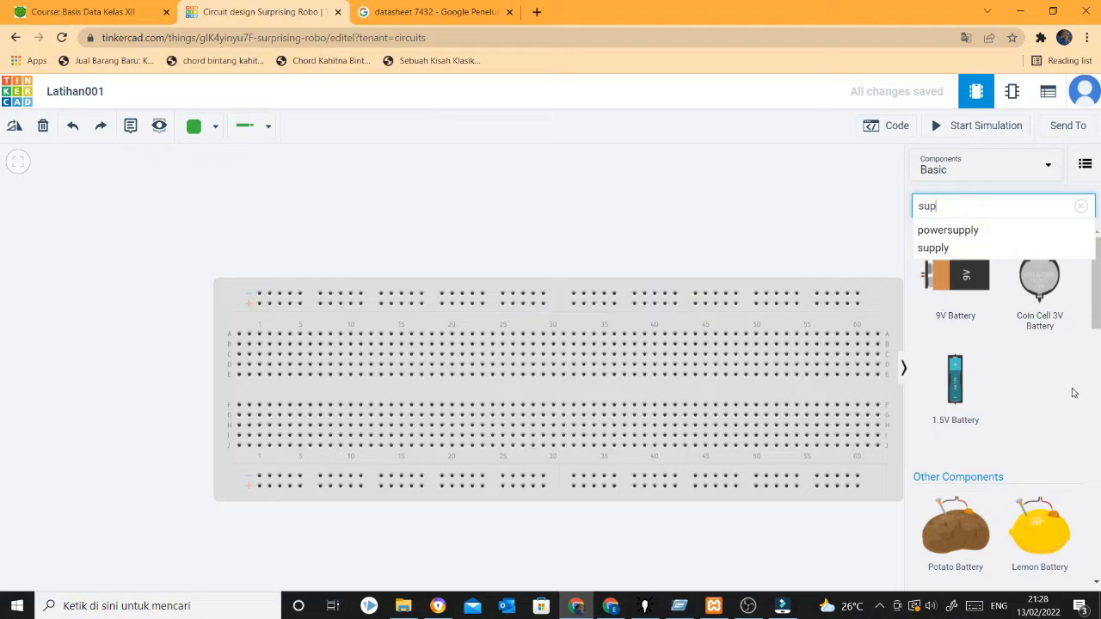
{"action": "scroll", "coordinate": [1073, 393], "scroll_direction": "down", "scroll_amount": 5}
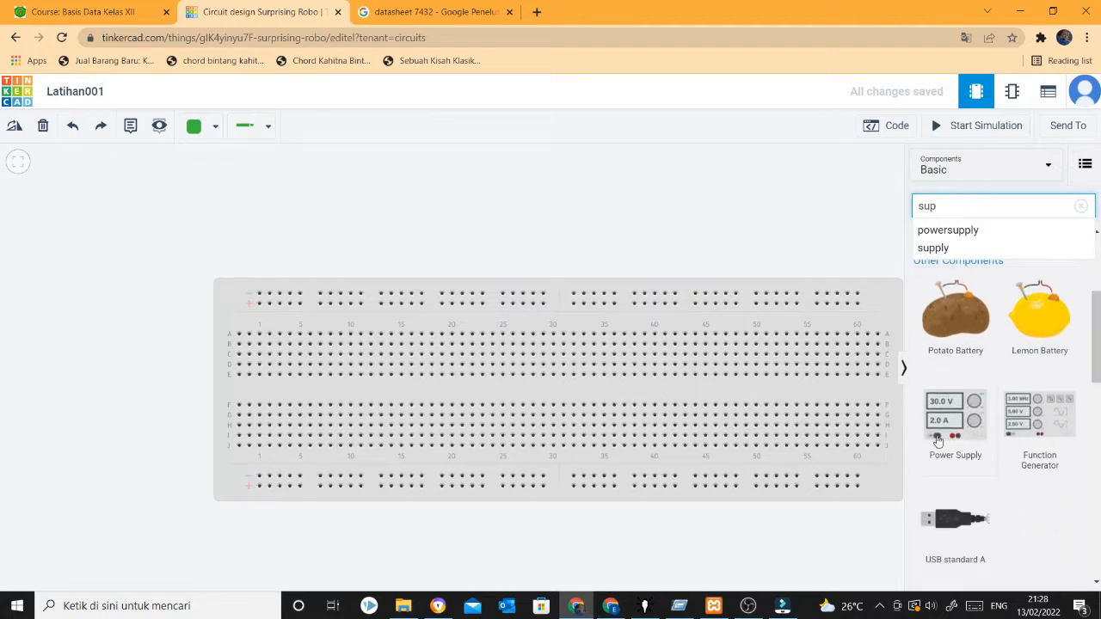
{"action": "left_click_drag", "start_coordinate": [937, 439], "coordinate": [80, 363]}
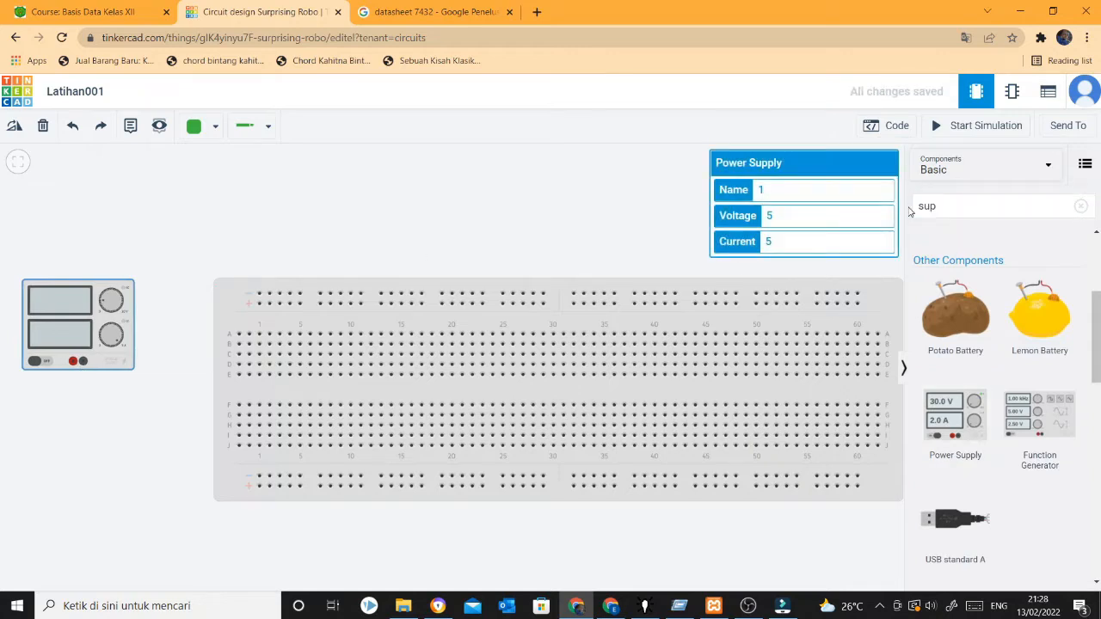
Step: Search the components for "res" and place three resistors side by side above the breadboard
{"action": "left_click", "coordinate": [950, 211]}
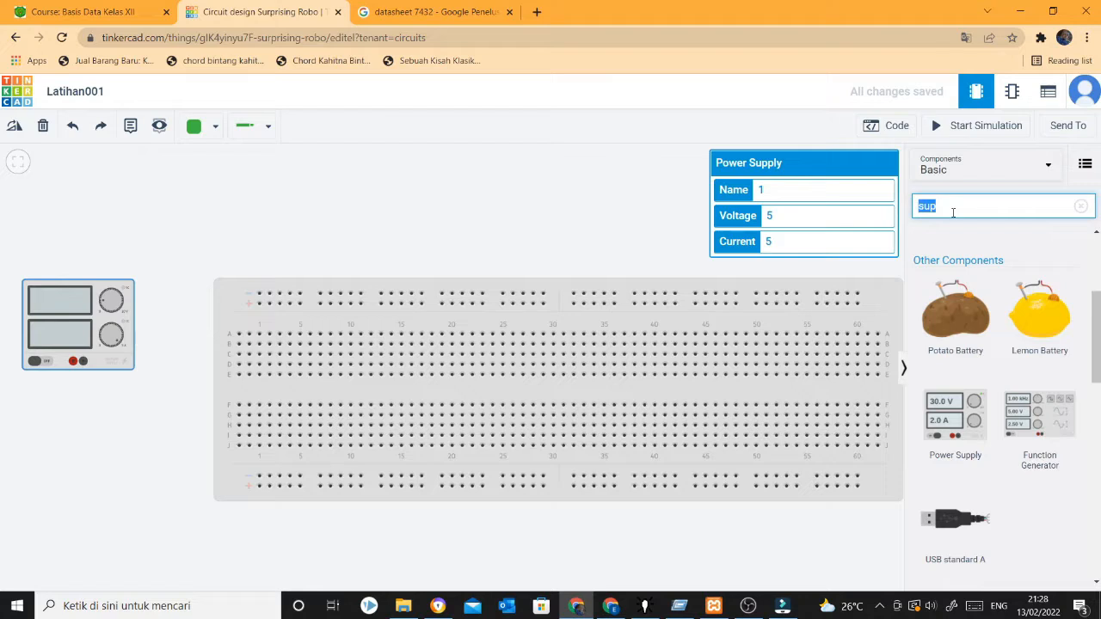
{"action": "type", "text": "res"}
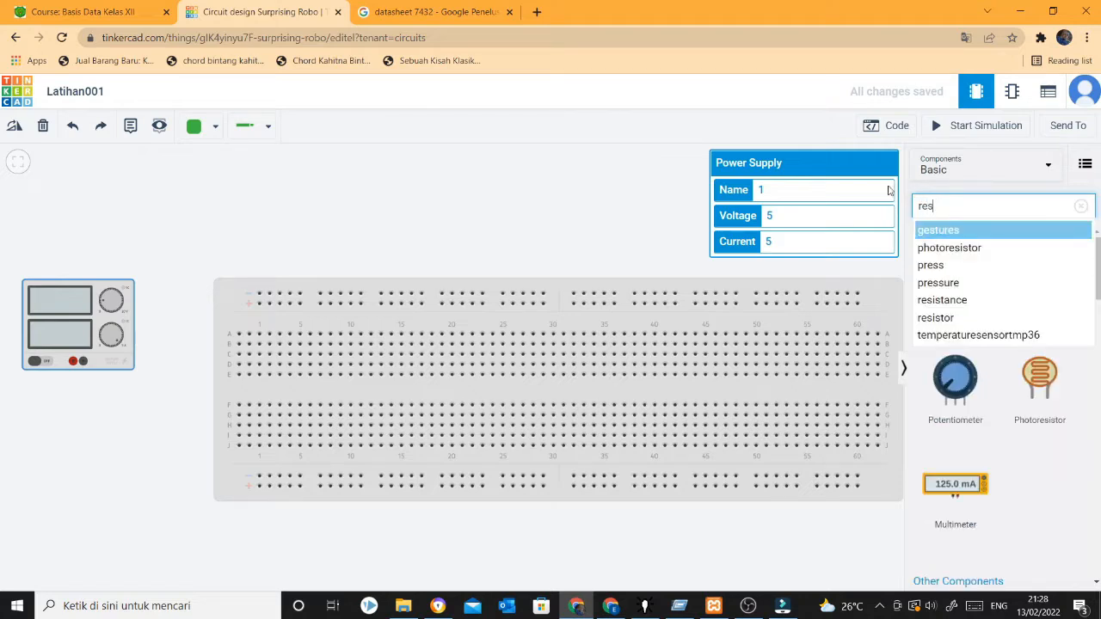
{"action": "left_click", "coordinate": [797, 128]}
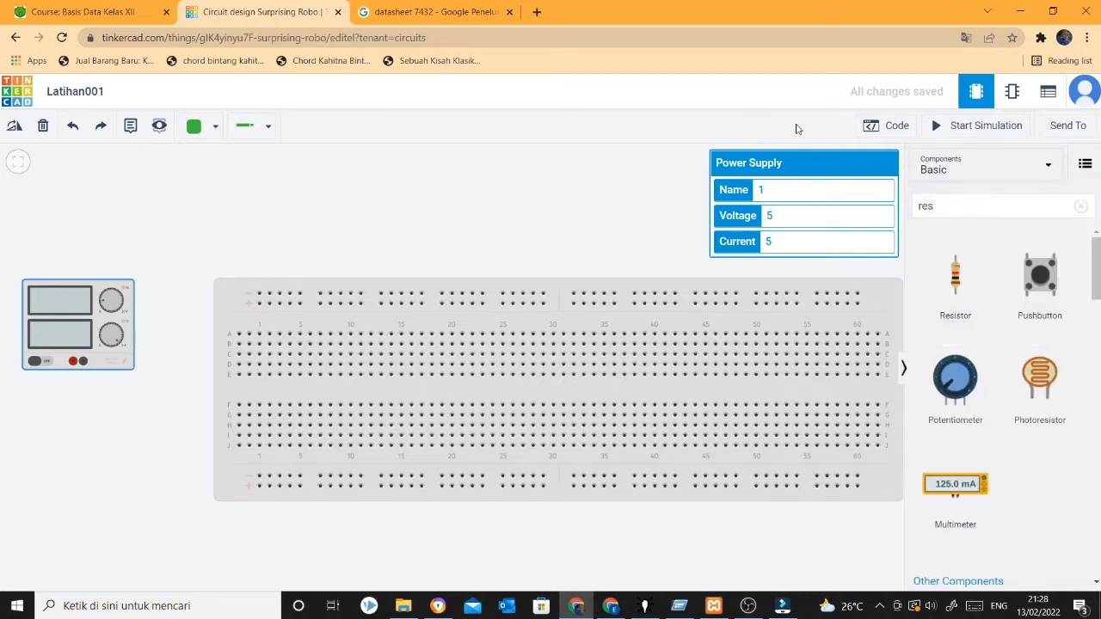
{"action": "left_click_drag", "start_coordinate": [954, 282], "coordinate": [274, 191]}
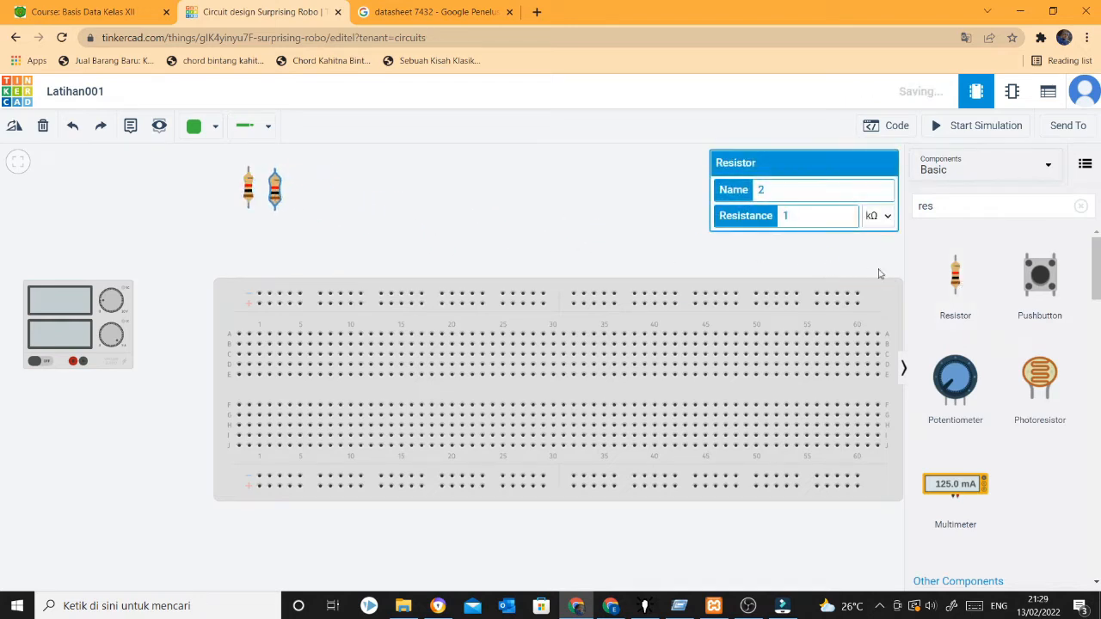
{"action": "left_click_drag", "start_coordinate": [954, 282], "coordinate": [307, 193]}
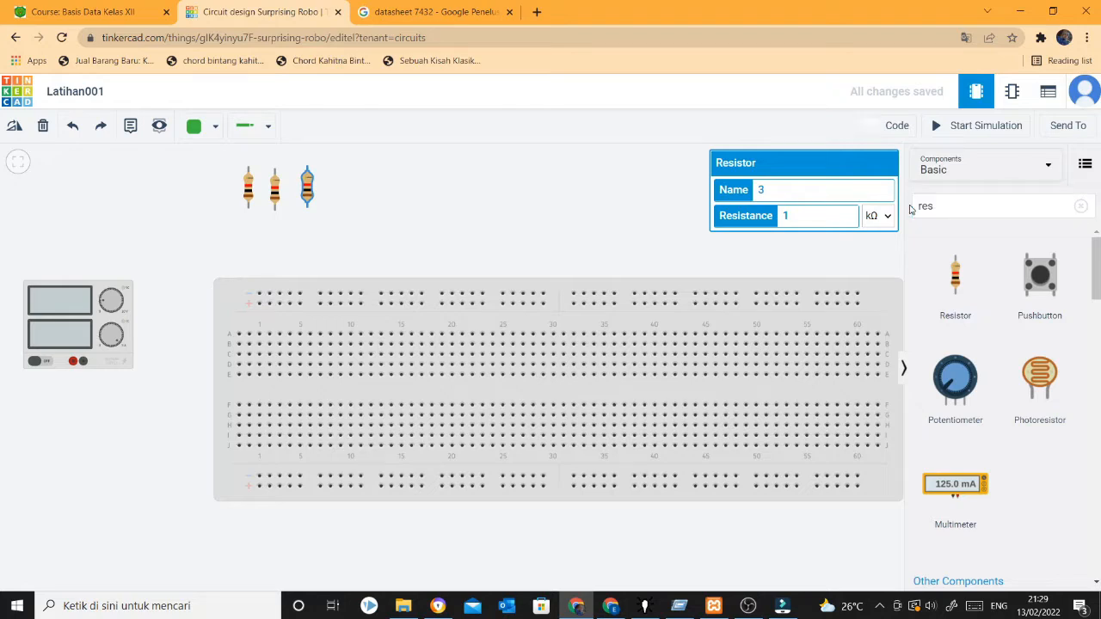
{"action": "left_click", "coordinate": [885, 125]}
{"action": "left_click", "coordinate": [864, 128]}
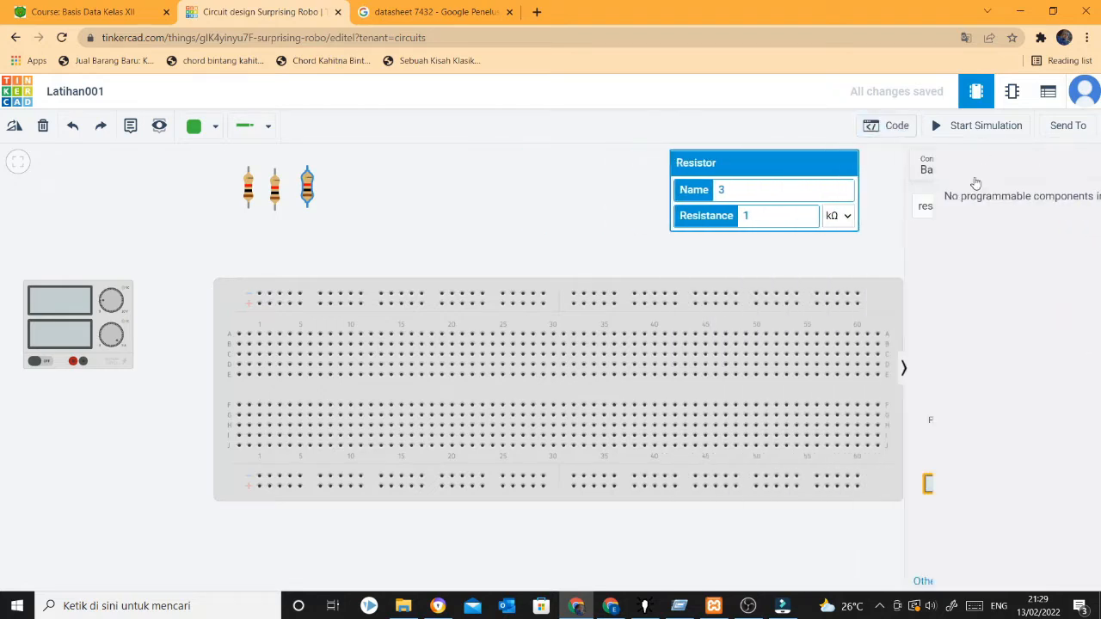
Step: Search the components for "led" and place three red LEDs above the middle of the breadboard
{"action": "left_click", "coordinate": [950, 203]}
{"action": "type", "text": "led"}
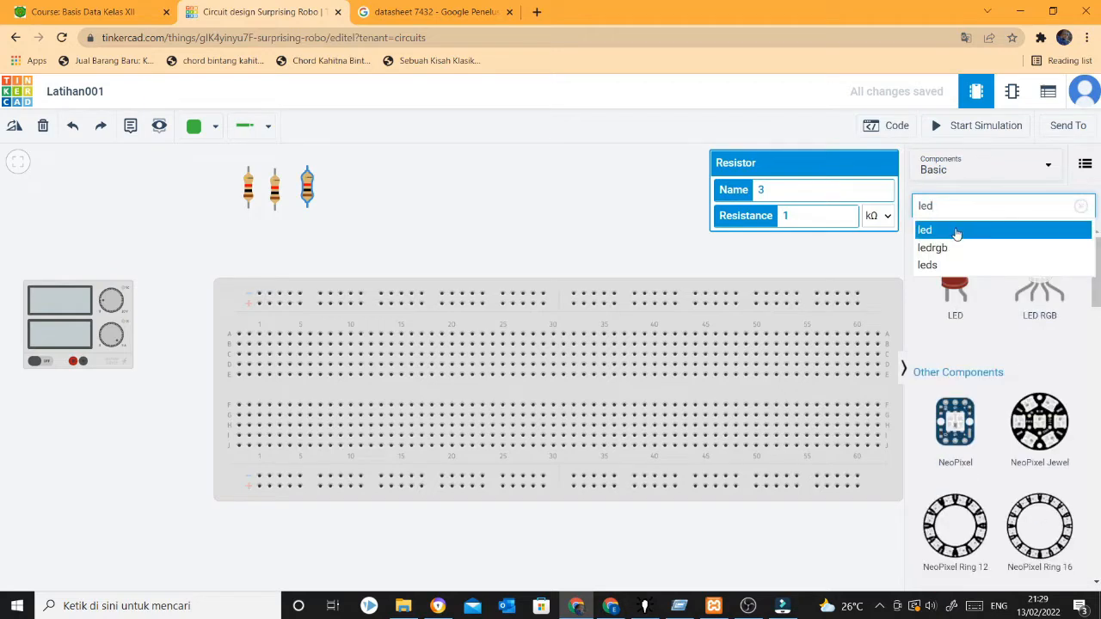
{"action": "left_click", "coordinate": [949, 230]}
{"action": "left_click_drag", "start_coordinate": [955, 280], "coordinate": [541, 185]}
{"action": "left_click", "coordinate": [956, 284]}
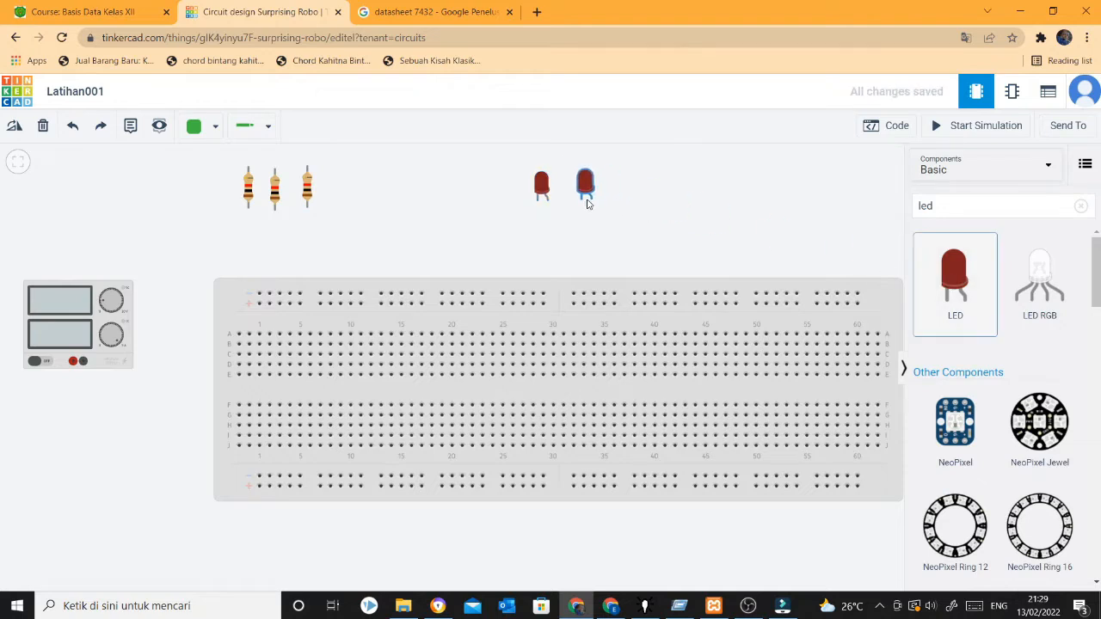
{"action": "left_click", "coordinate": [586, 199]}
{"action": "left_click", "coordinate": [954, 280]}
{"action": "left_click", "coordinate": [612, 196]}
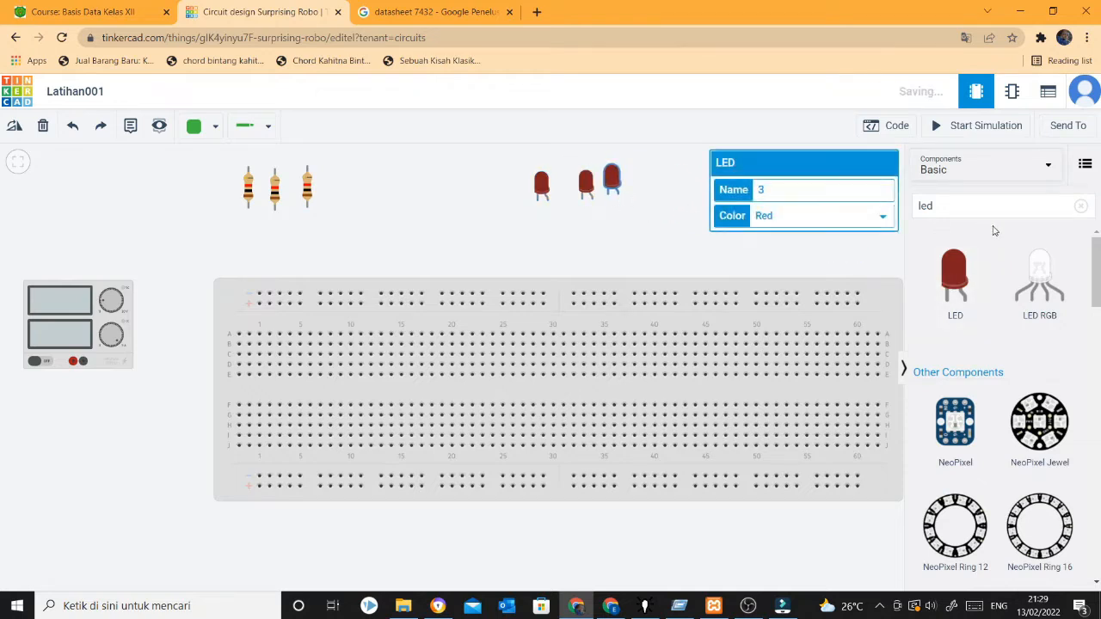
Step: Search the components for "swi" and place two slideswitches, one below the other, above the breadboard
{"action": "left_click", "coordinate": [956, 208]}
{"action": "left_click_drag", "start_coordinate": [931, 206], "coordinate": [915, 209]}
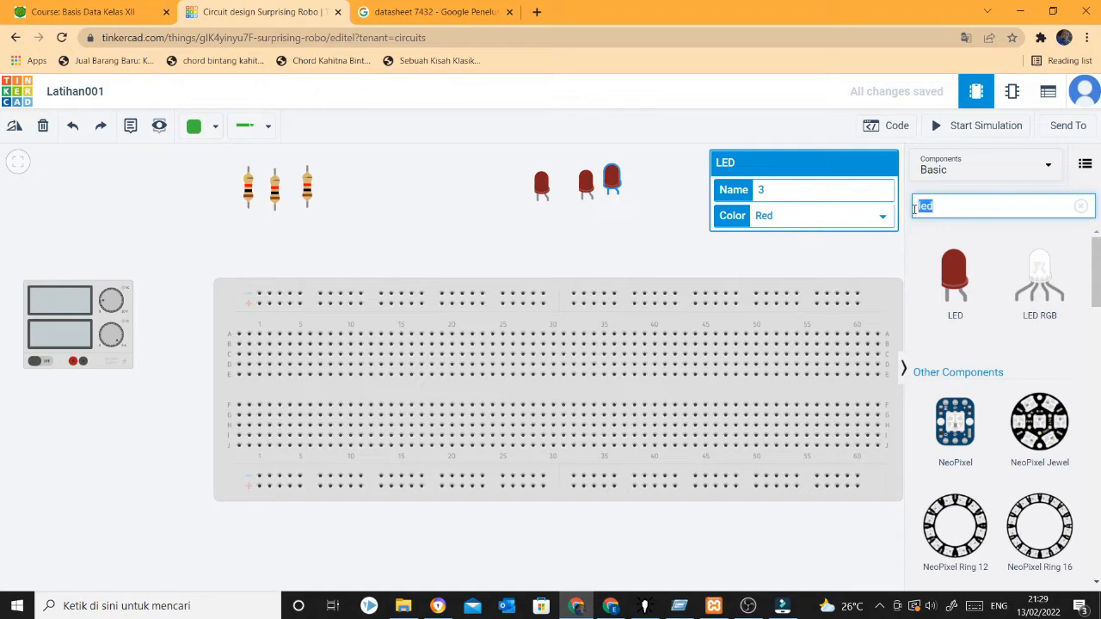
{"action": "type", "text": "swi"}
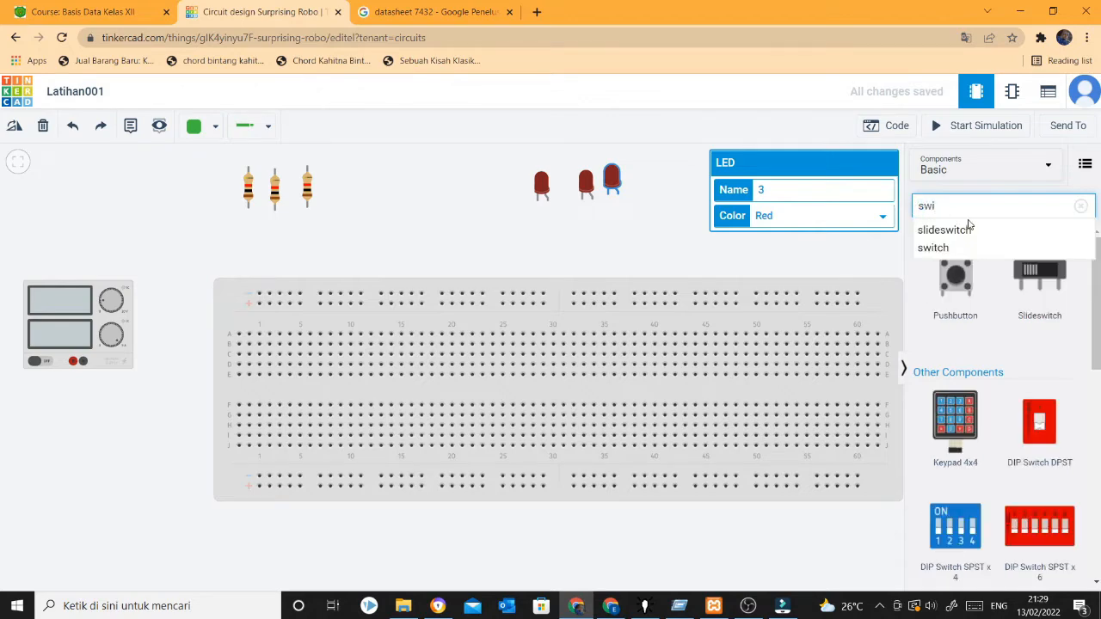
{"action": "left_click", "coordinate": [1053, 297]}
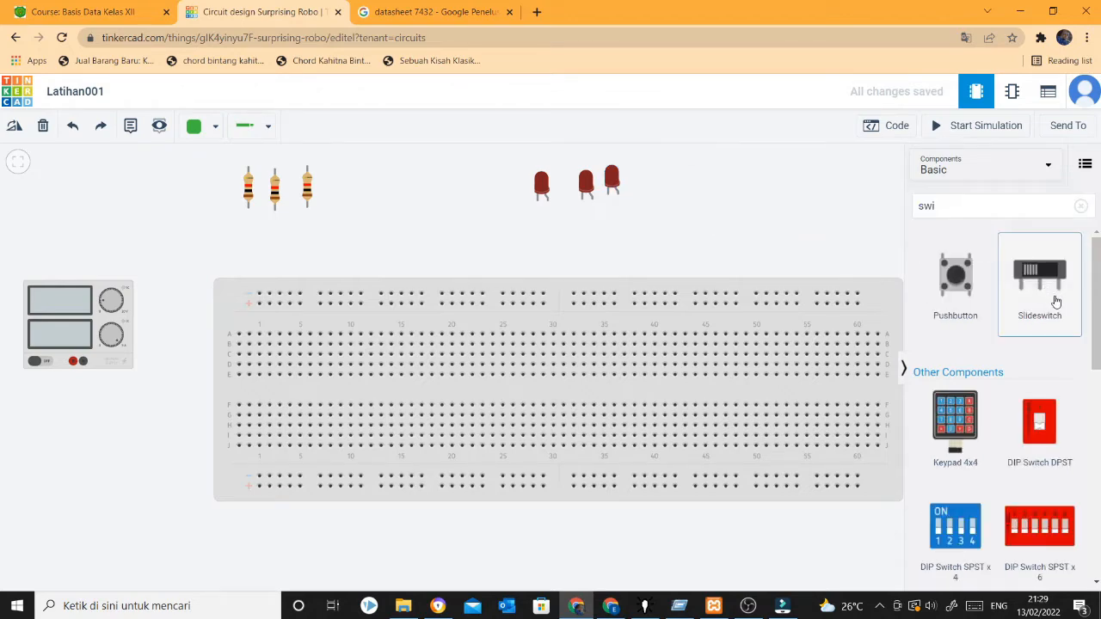
{"action": "left_click_drag", "start_coordinate": [1055, 300], "coordinate": [737, 184]}
{"action": "left_click_drag", "start_coordinate": [1049, 275], "coordinate": [736, 222]}
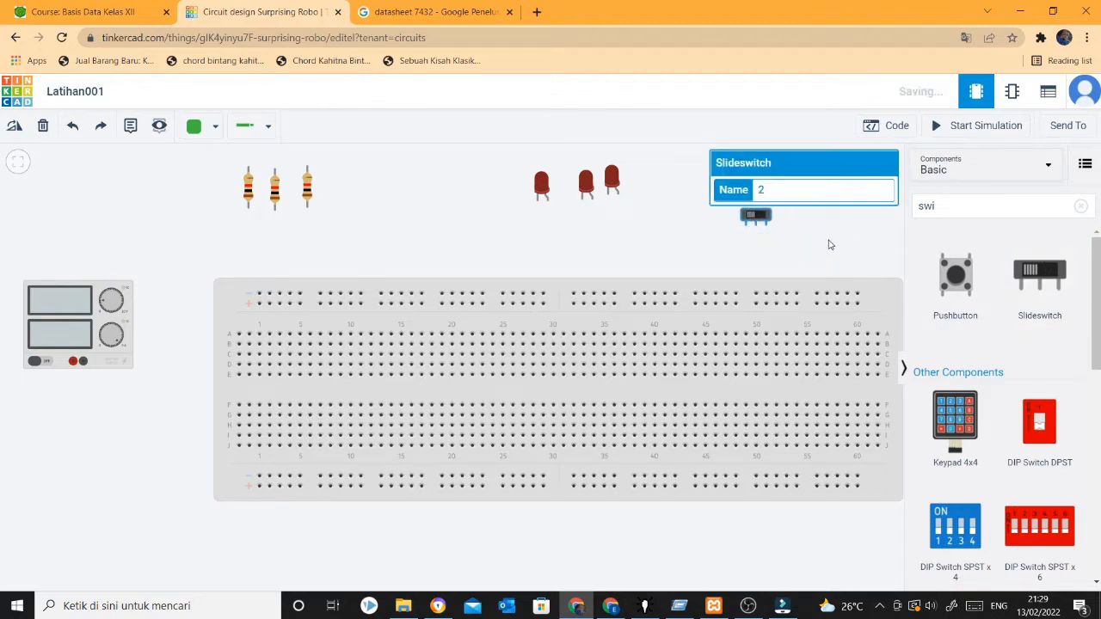
{"action": "left_click", "coordinate": [831, 243]}
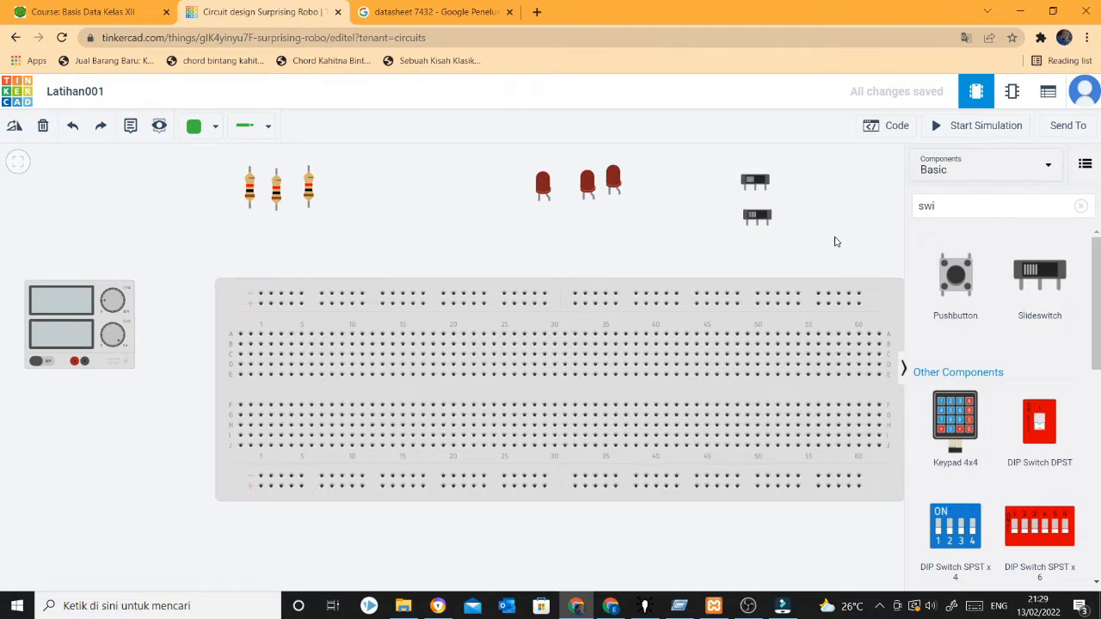
Step: Move the power supply closer to the breadboard and wire its positive terminal to the upper positive rail and negative terminal to the lower negative rail
{"action": "left_click_drag", "start_coordinate": [66, 310], "coordinate": [91, 353]}
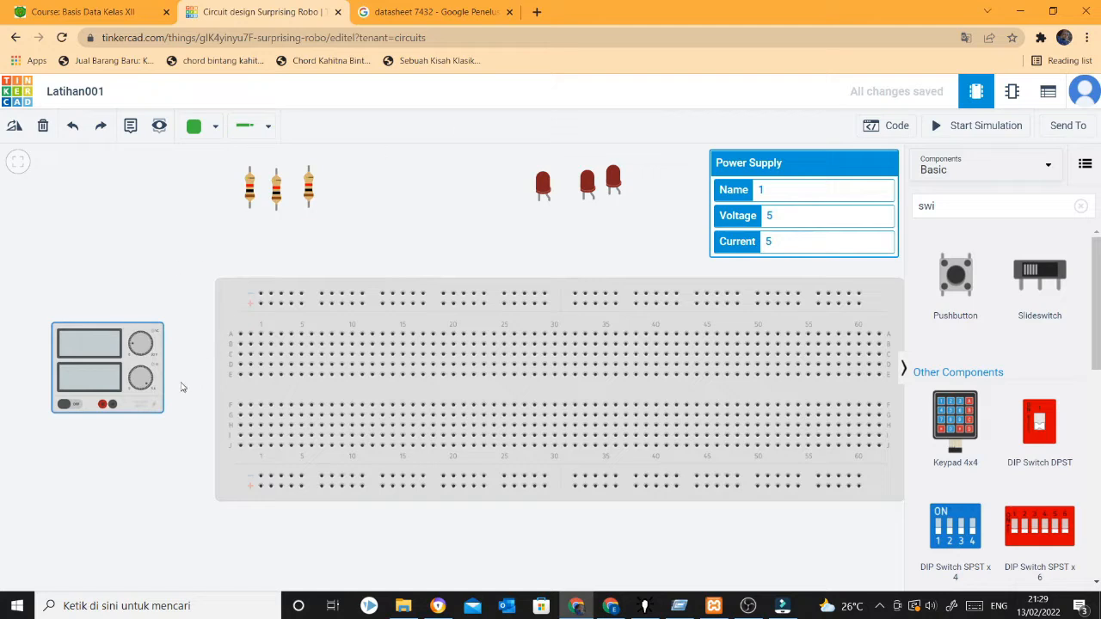
{"action": "left_click", "coordinate": [102, 404]}
{"action": "left_click", "coordinate": [261, 303]}
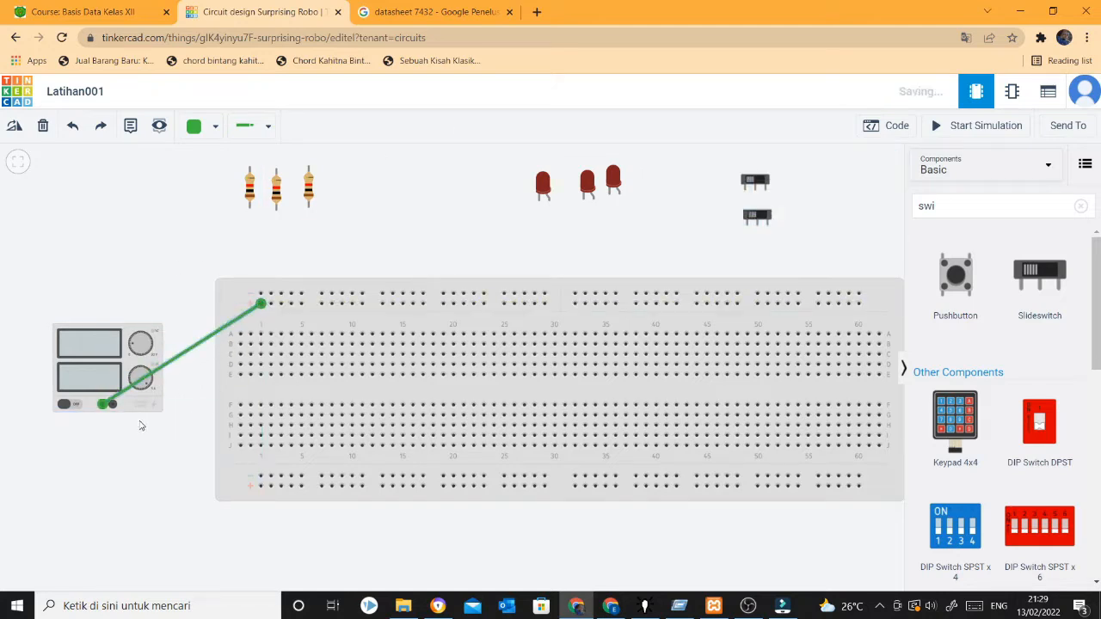
{"action": "left_click", "coordinate": [111, 404]}
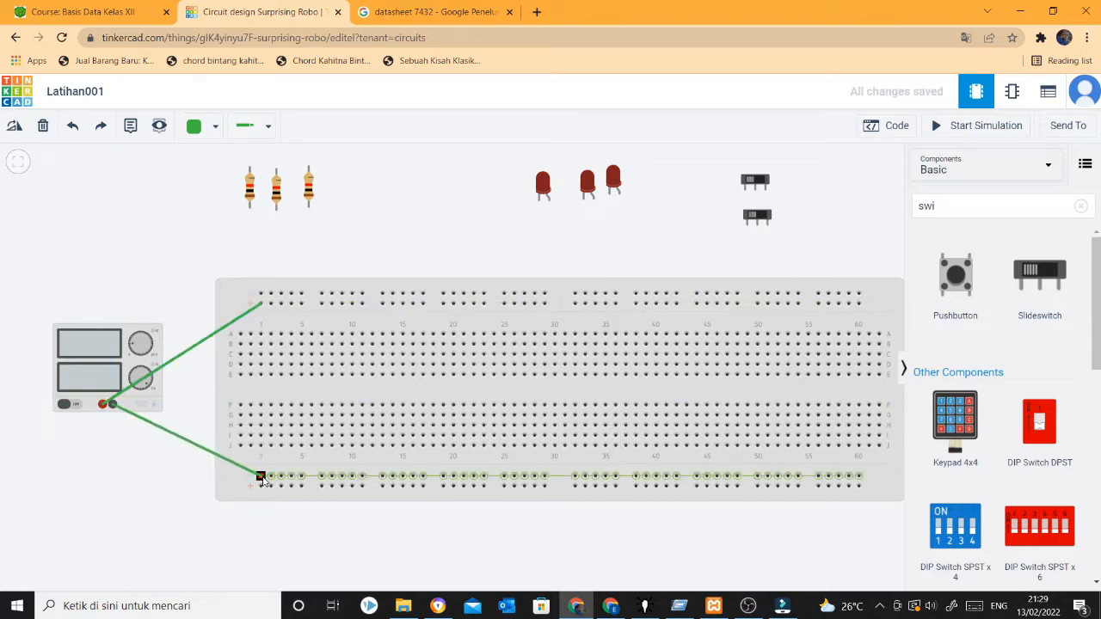
{"action": "left_click", "coordinate": [262, 476]}
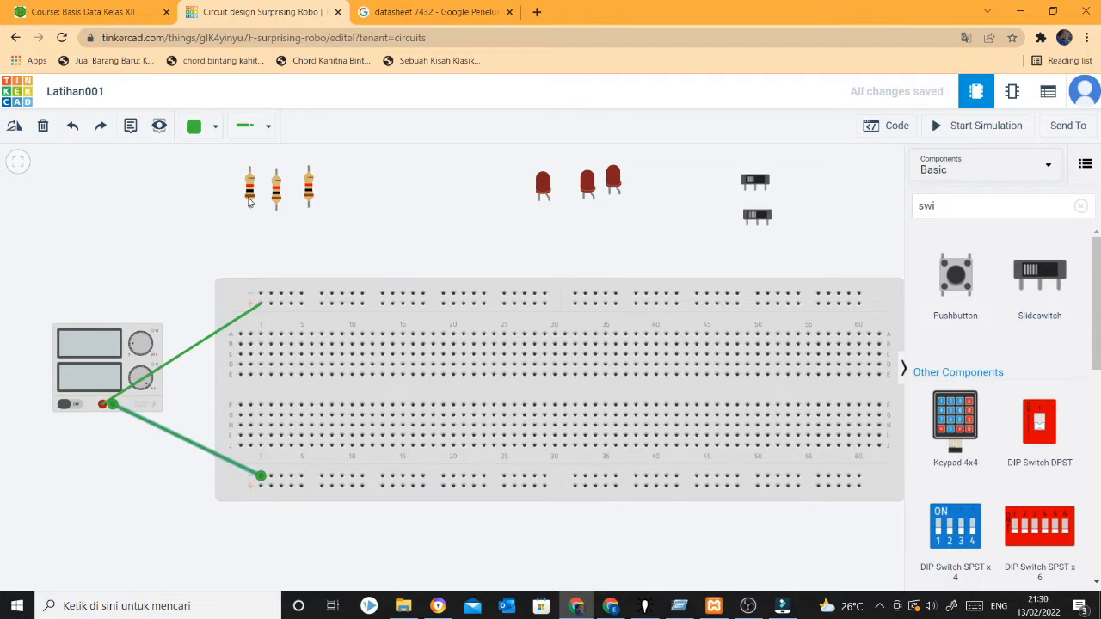
Step: Rotate the first resistor to horizontal and insert it in row A of the breadboard around column 5
{"action": "left_click_drag", "start_coordinate": [249, 193], "coordinate": [393, 239]}
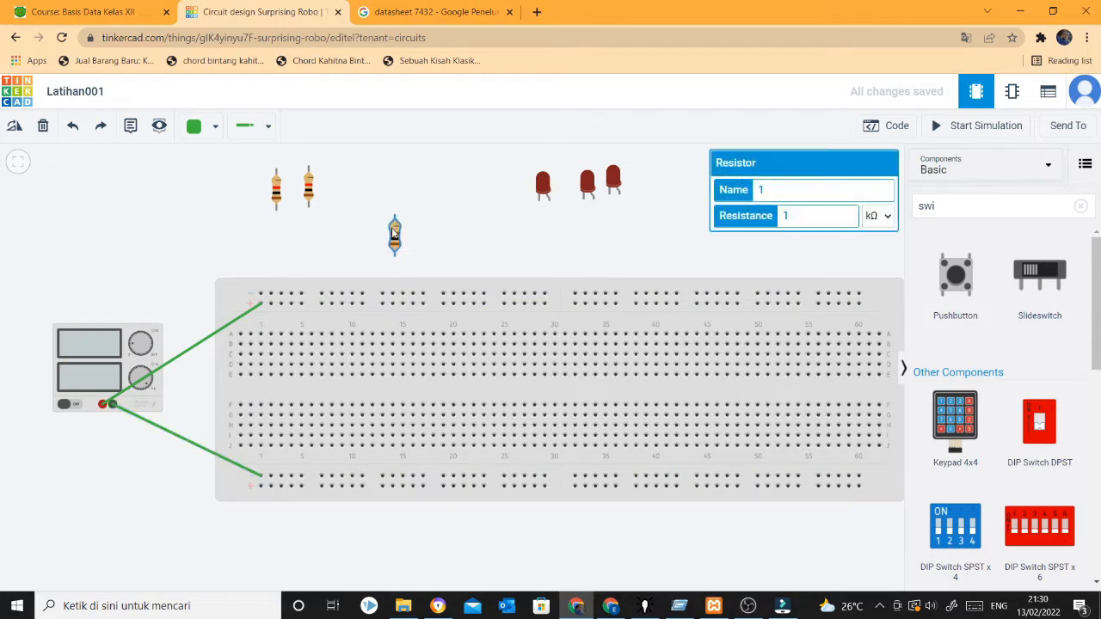
{"action": "left_click", "coordinate": [14, 126]}
{"action": "left_click", "coordinate": [14, 125]}
{"action": "left_click", "coordinate": [15, 126]}
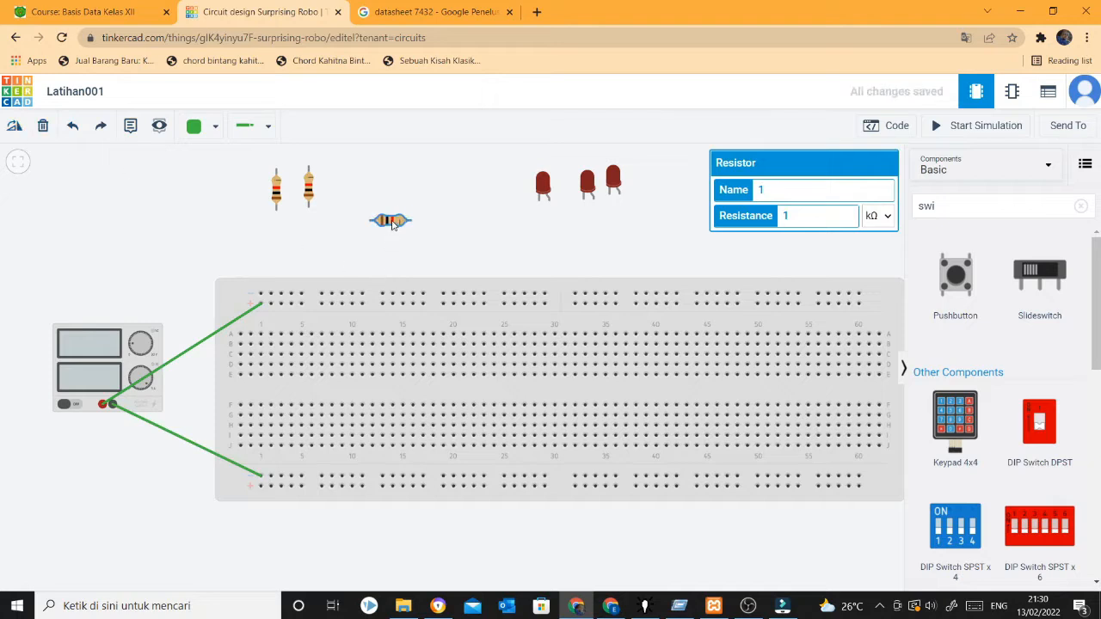
{"action": "left_click_drag", "start_coordinate": [391, 222], "coordinate": [302, 335]}
Step: Insert the first LED in row A at columns 10 and 11, and move the horizontal resistor back above the breadboard
{"action": "left_click_drag", "start_coordinate": [542, 185], "coordinate": [352, 323]}
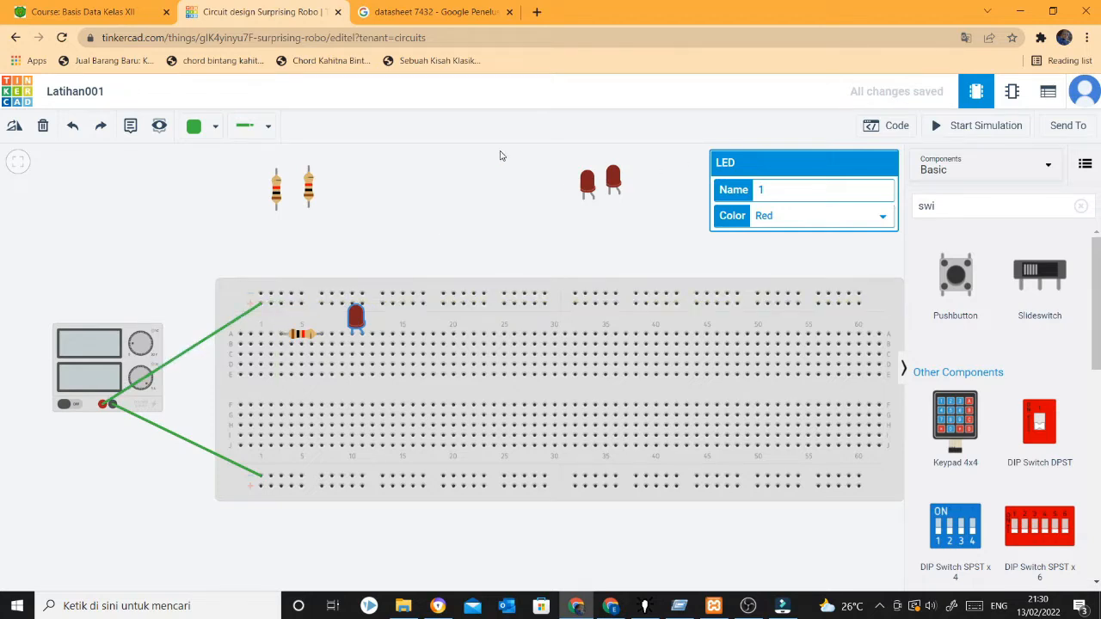
{"action": "left_click_drag", "start_coordinate": [294, 333], "coordinate": [398, 189]}
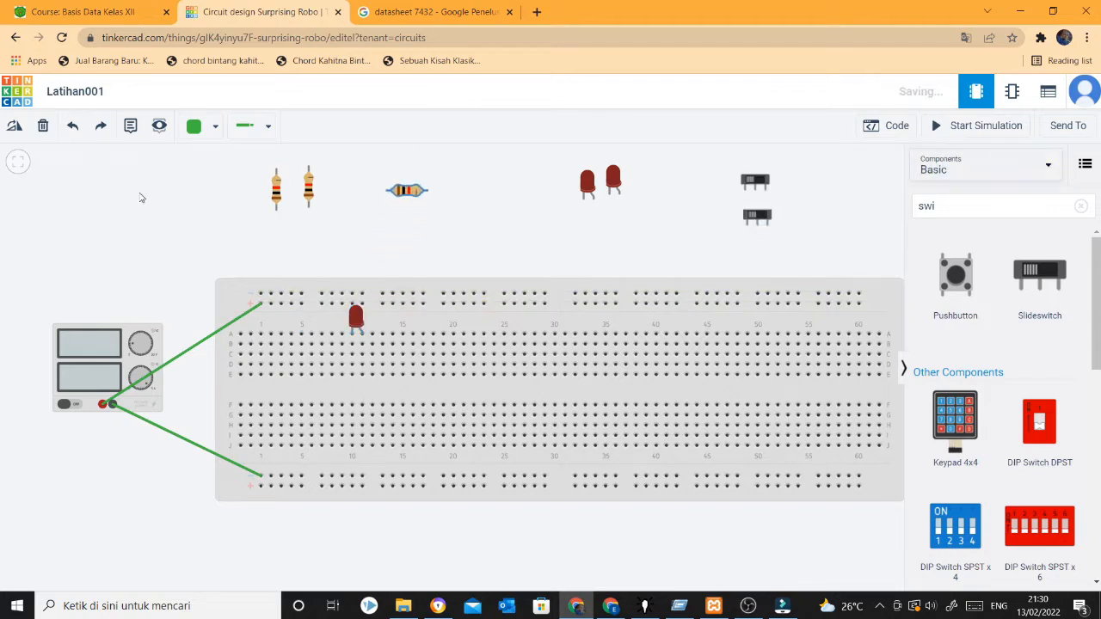
{"action": "left_click", "coordinate": [251, 129]}
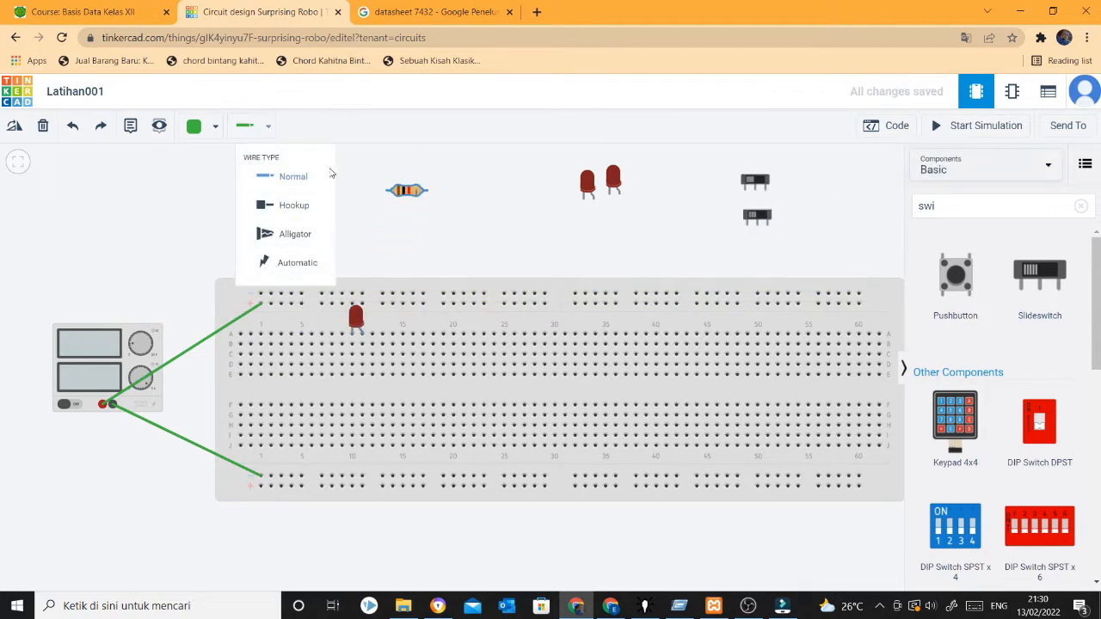
{"action": "left_click", "coordinate": [351, 202]}
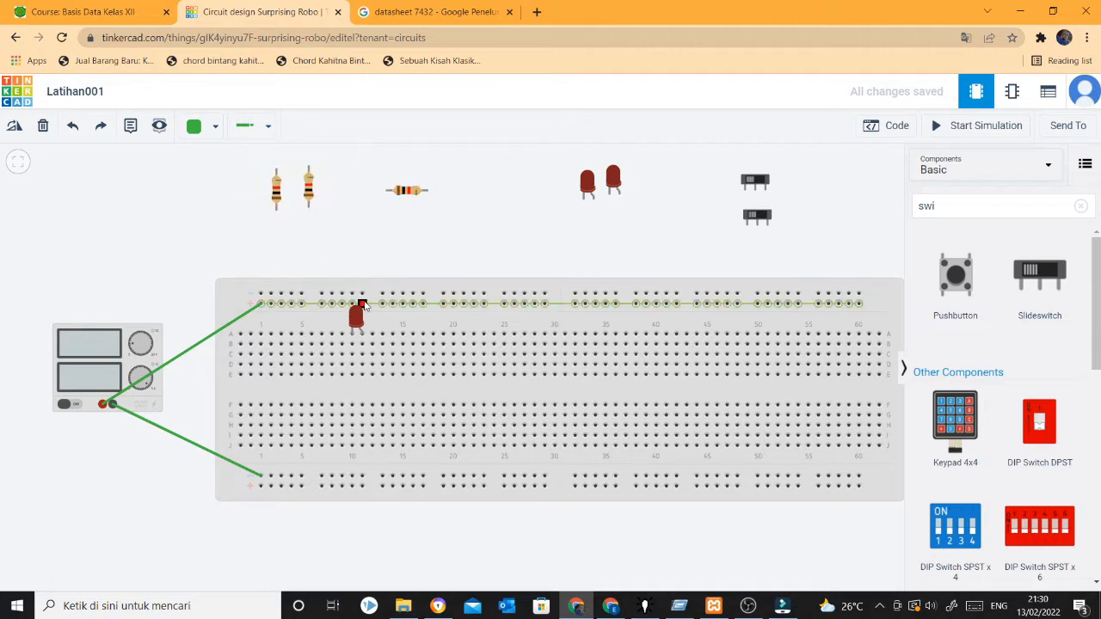
Step: Wire the upper positive rail to row B of column 11, and move the LED down to row C of columns 10 and 11
{"action": "left_click", "coordinate": [362, 305]}
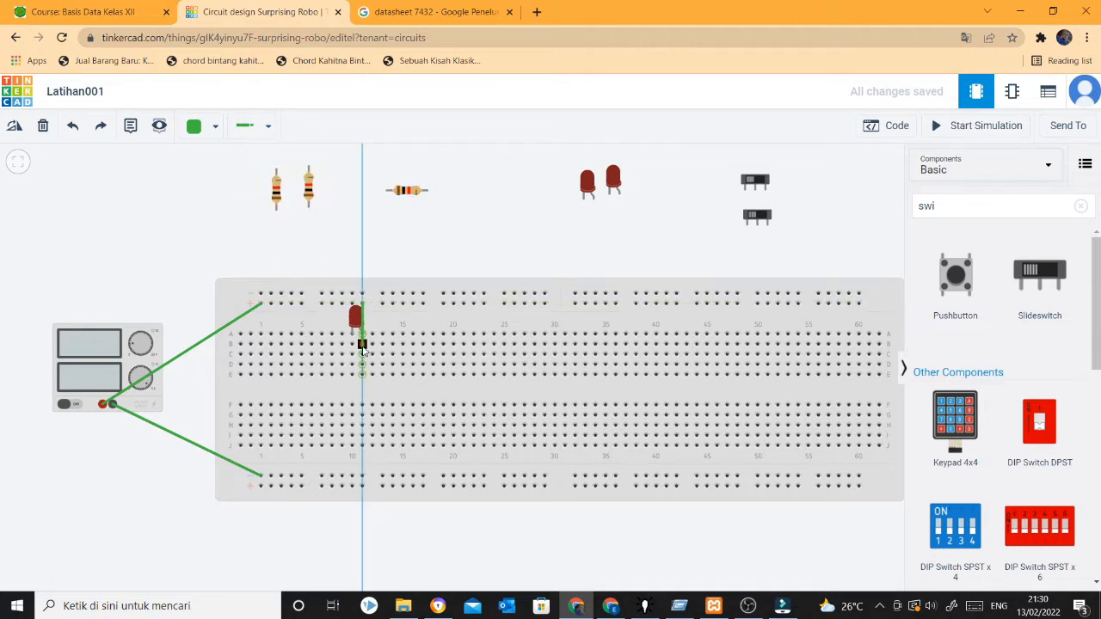
{"action": "left_click", "coordinate": [362, 344]}
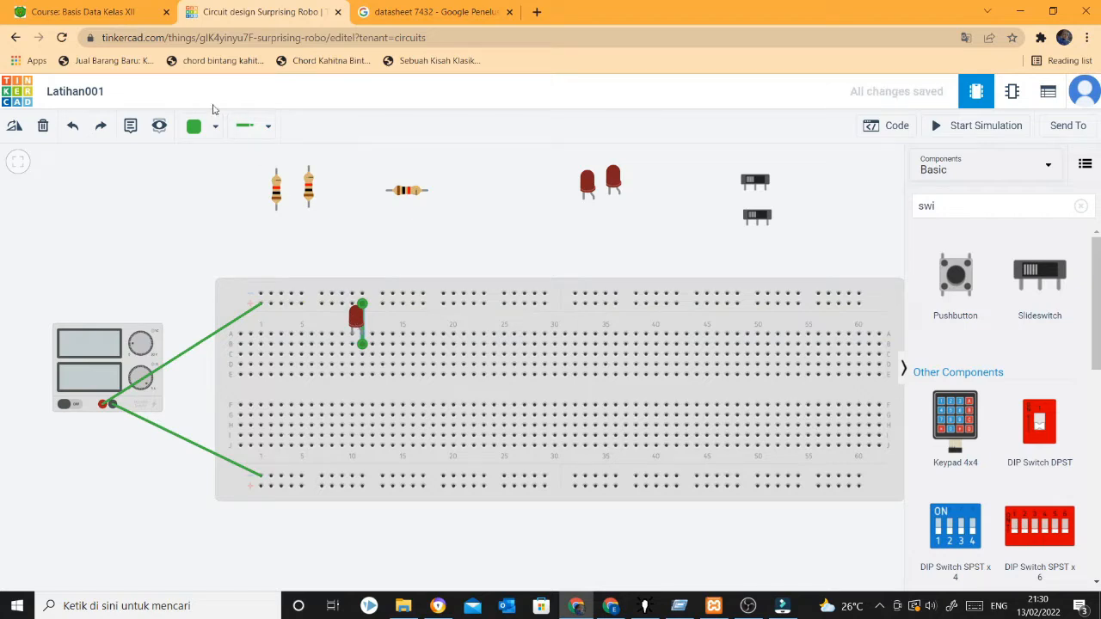
{"action": "left_click_drag", "start_coordinate": [355, 317], "coordinate": [355, 335]}
{"action": "left_click", "coordinate": [357, 333]}
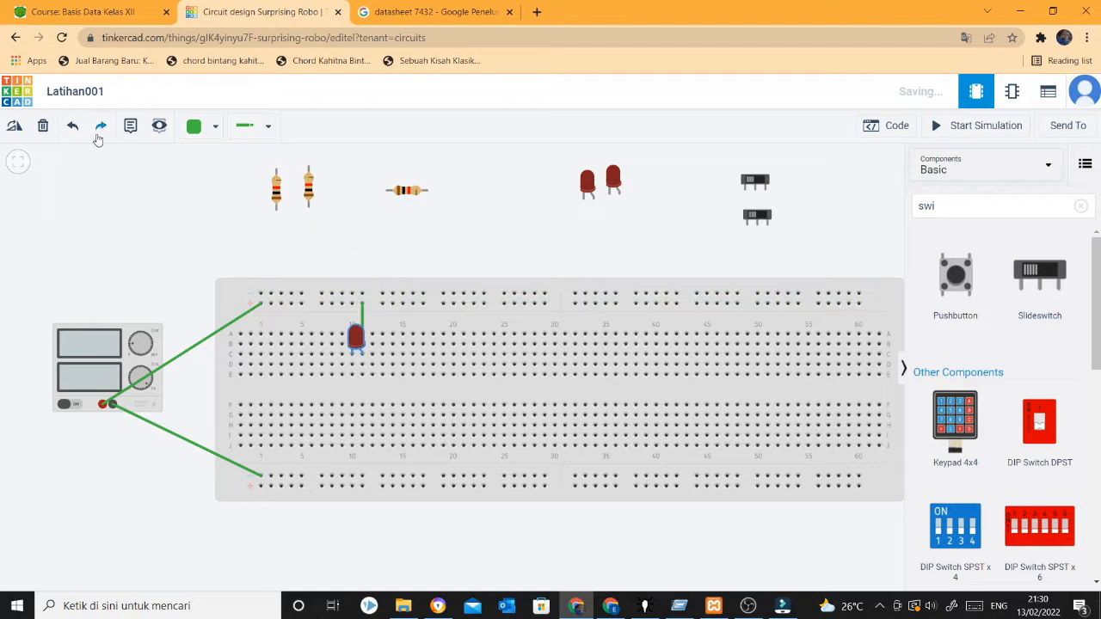
Step: Rotate the LED on the breadboard 180 degrees so that its legs point upward
{"action": "left_click", "coordinate": [15, 127]}
{"action": "left_click", "coordinate": [15, 127]}
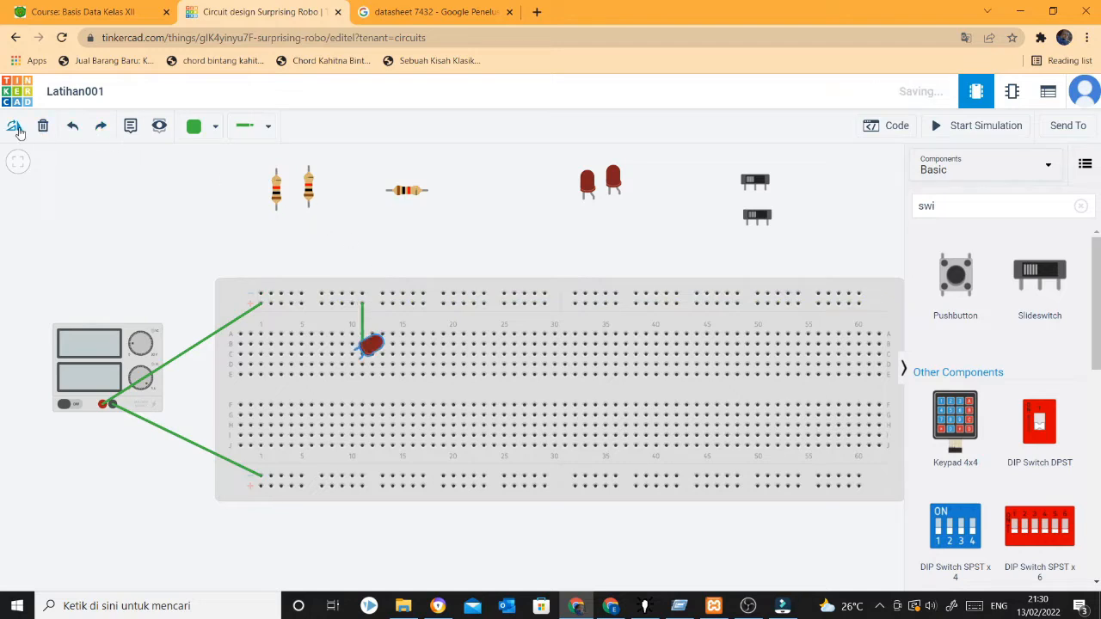
{"action": "left_click", "coordinate": [16, 126]}
{"action": "left_click", "coordinate": [15, 126]}
{"action": "left_click", "coordinate": [15, 126]}
{"action": "left_click", "coordinate": [15, 127]}
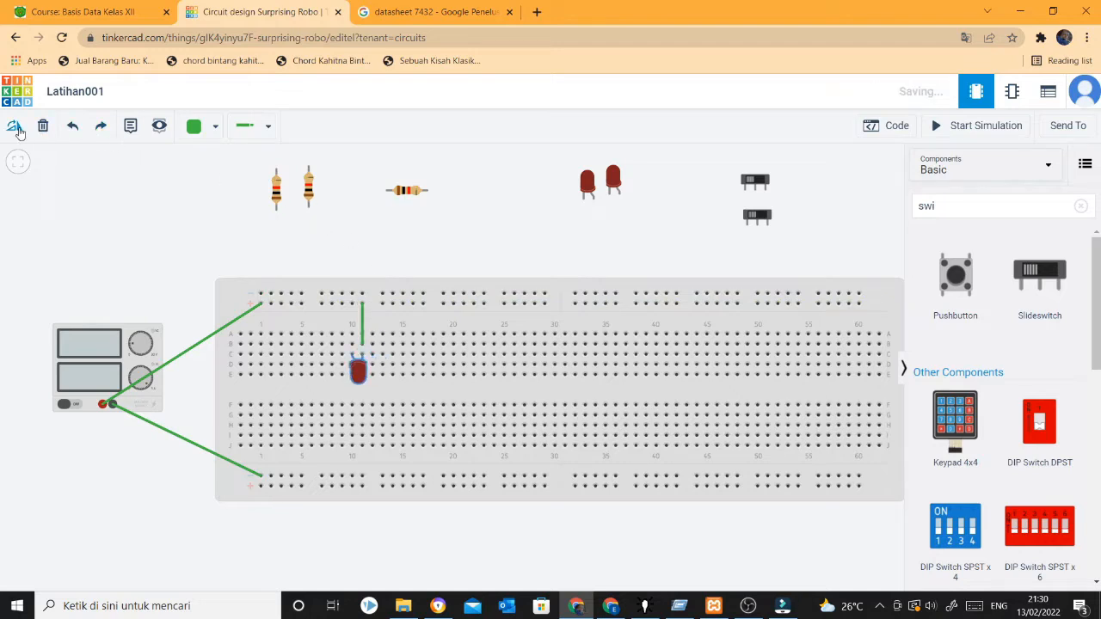
{"action": "left_click", "coordinate": [502, 254]}
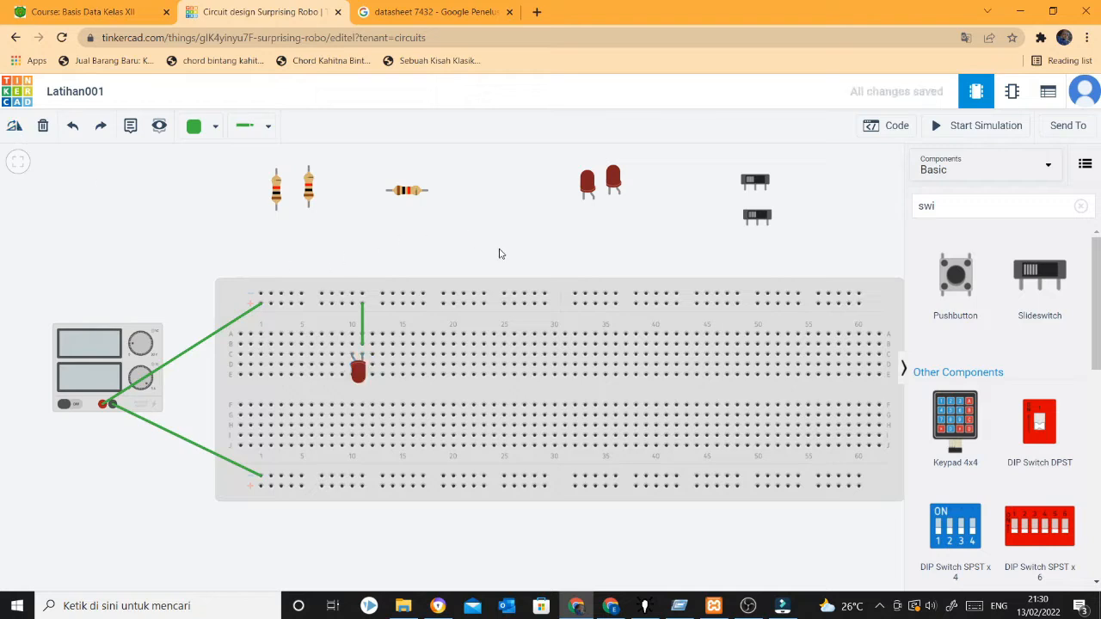
Step: Delete the wire between the upper positive rail and column 11, and move the LED up to row B of columns 10 and 11
{"action": "left_click", "coordinate": [359, 373]}
{"action": "left_click", "coordinate": [362, 320]}
{"action": "key", "text": "Delete"}
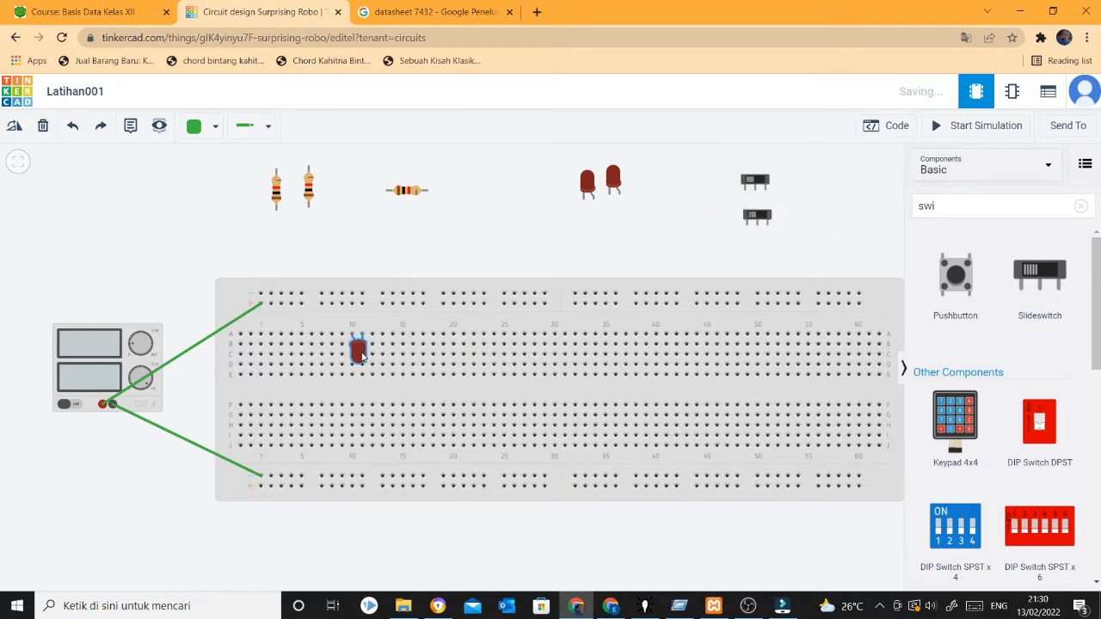
{"action": "left_click_drag", "start_coordinate": [362, 356], "coordinate": [362, 366]}
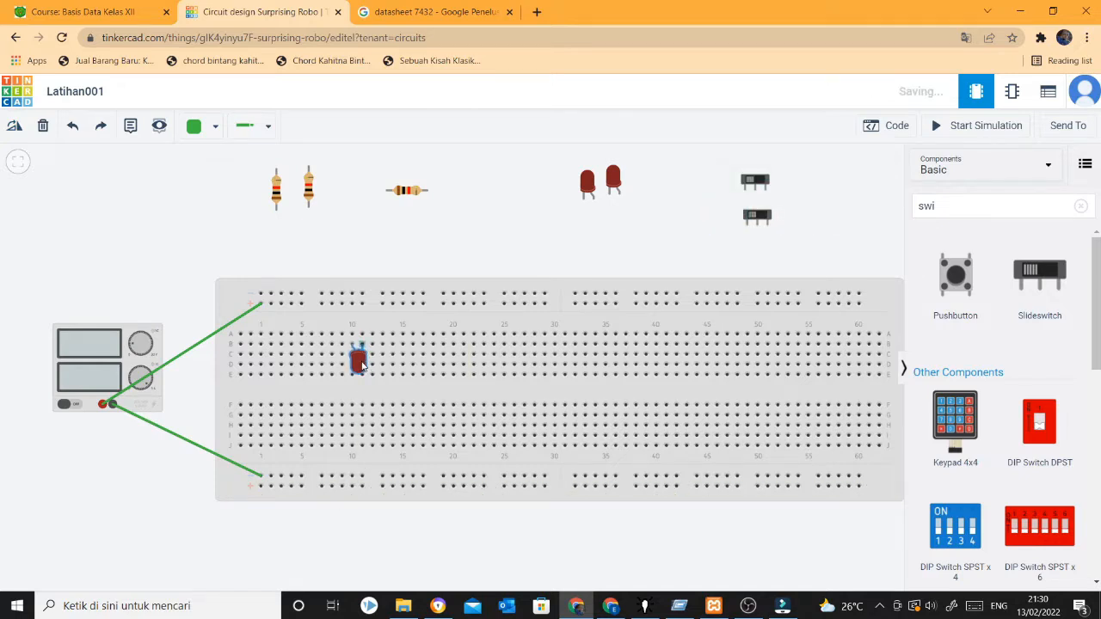
Step: Wire the upper positive rail to row A of column 11 and row E of column 10 to the lower negative rail, and test it in simulation
{"action": "left_click", "coordinate": [362, 303]}
{"action": "left_click", "coordinate": [362, 334]}
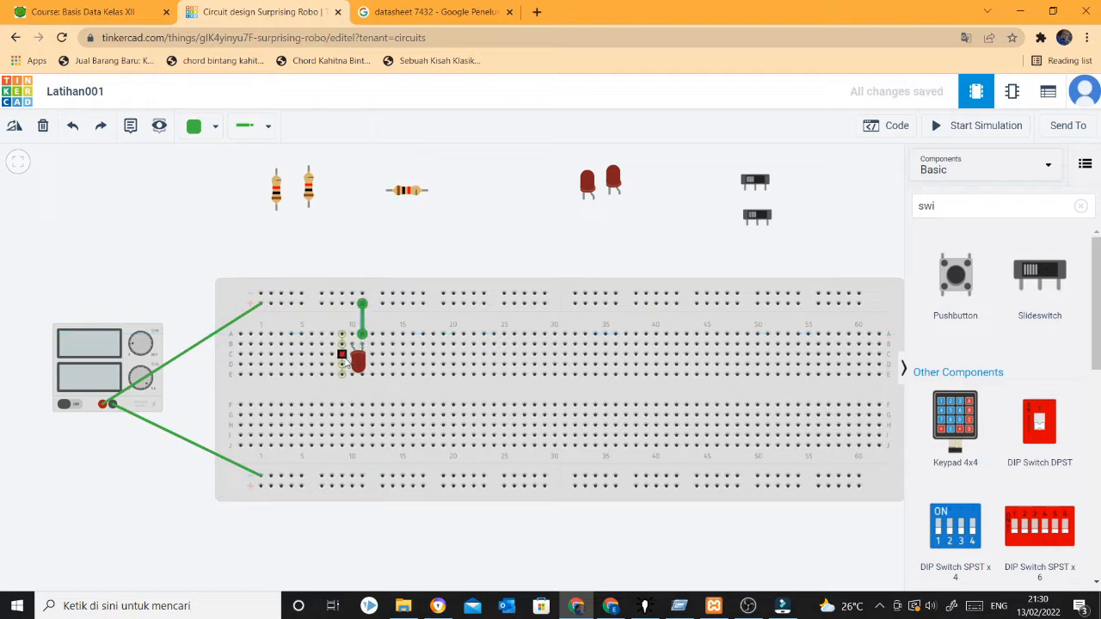
{"action": "left_click", "coordinate": [351, 376]}
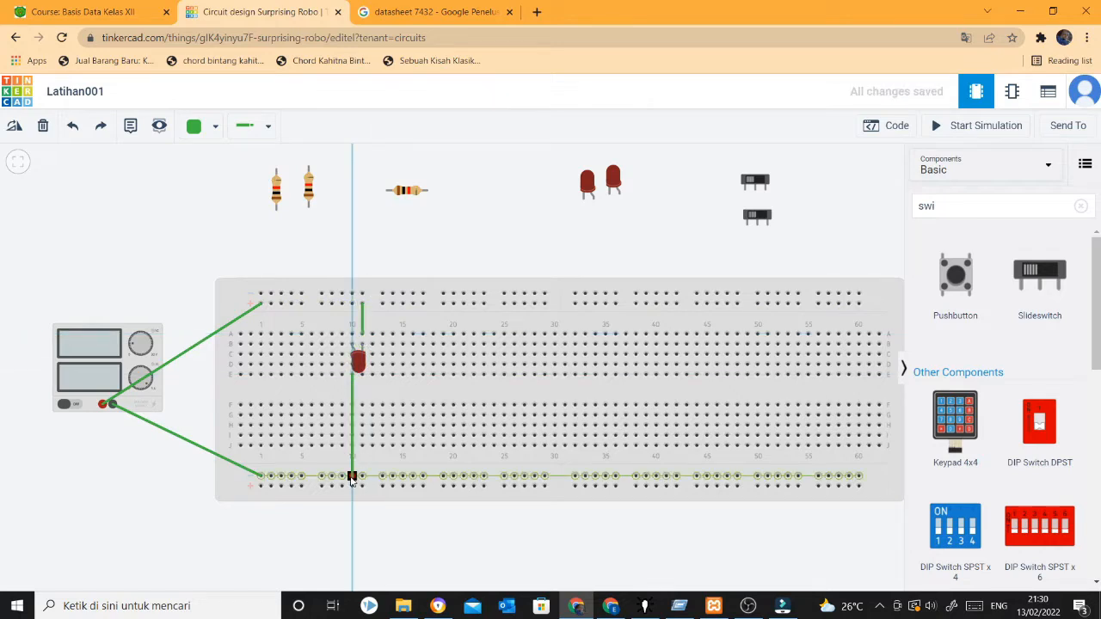
{"action": "left_click", "coordinate": [352, 475]}
{"action": "left_click", "coordinate": [960, 128]}
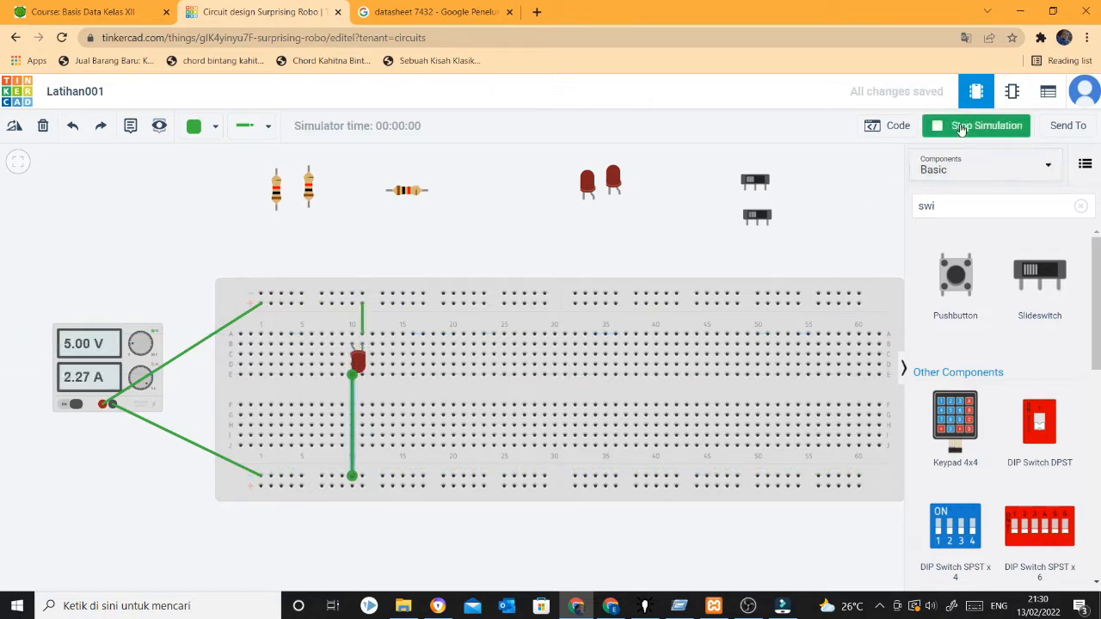
{"action": "left_click", "coordinate": [959, 129]}
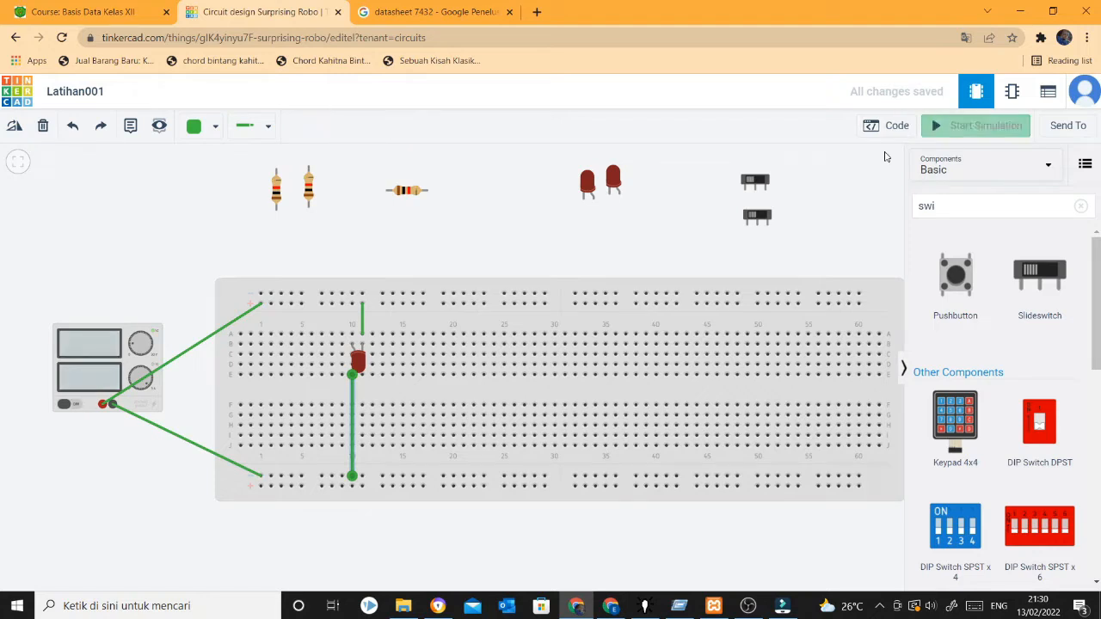
Step: Replace the positive wire at column 11 with one from the upper positive rail to row A of column 10
{"action": "left_click", "coordinate": [361, 354]}
{"action": "left_click_drag", "start_coordinate": [363, 356], "coordinate": [360, 368]}
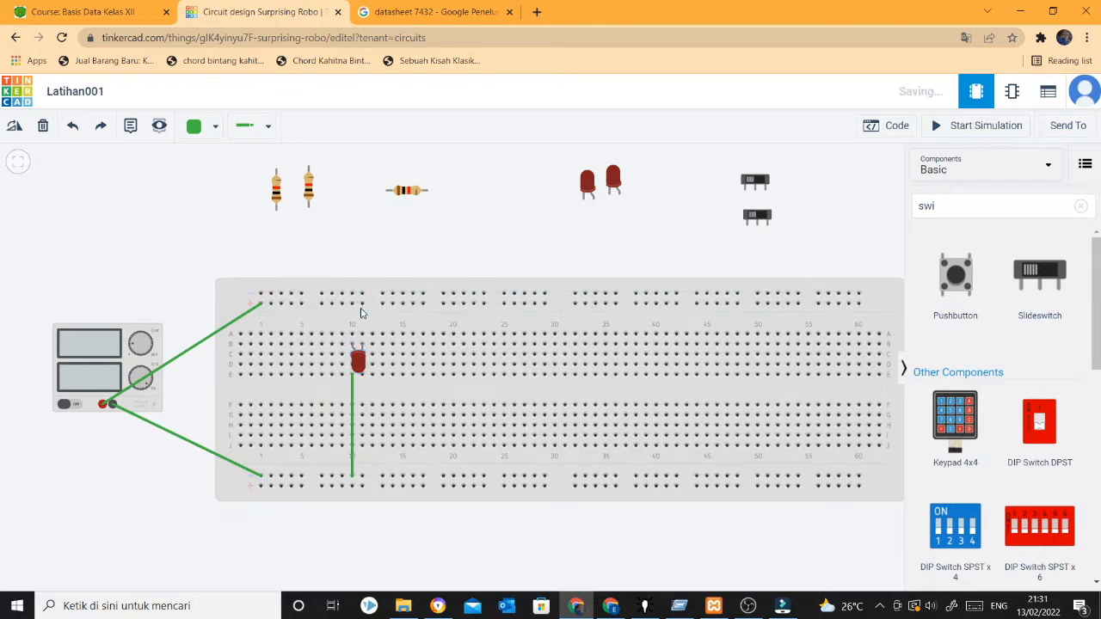
{"action": "left_click", "coordinate": [352, 305]}
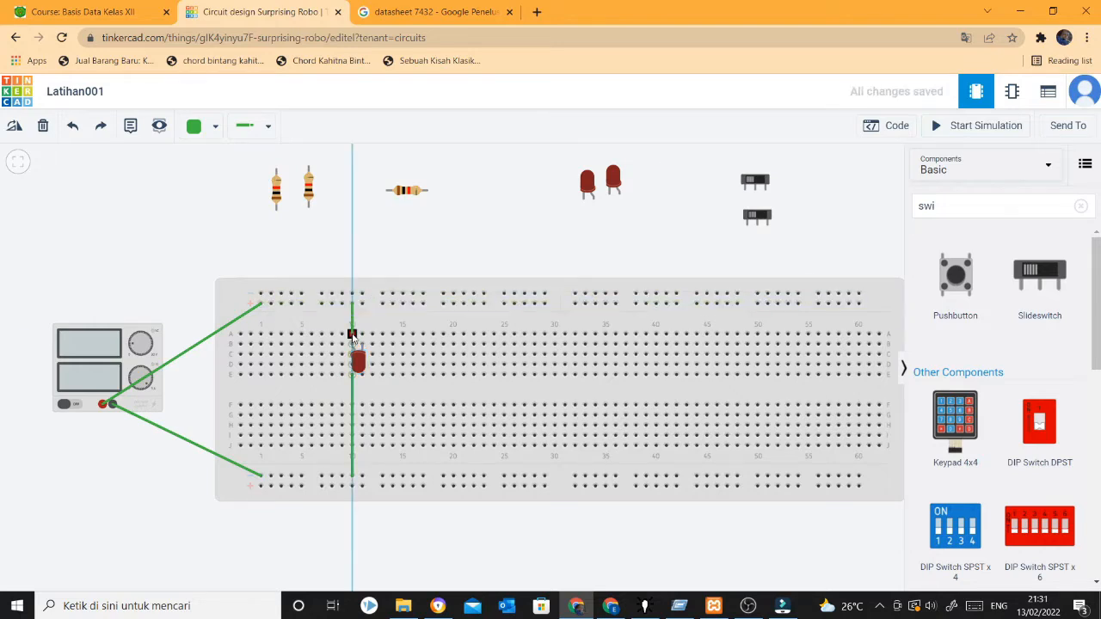
{"action": "left_click", "coordinate": [351, 334]}
Step: Replace the ground wire at column 10 with one from row E of column 11 to the lower negative rail, and start the simulation
{"action": "left_click", "coordinate": [352, 401]}
{"action": "key", "text": "Delete"}
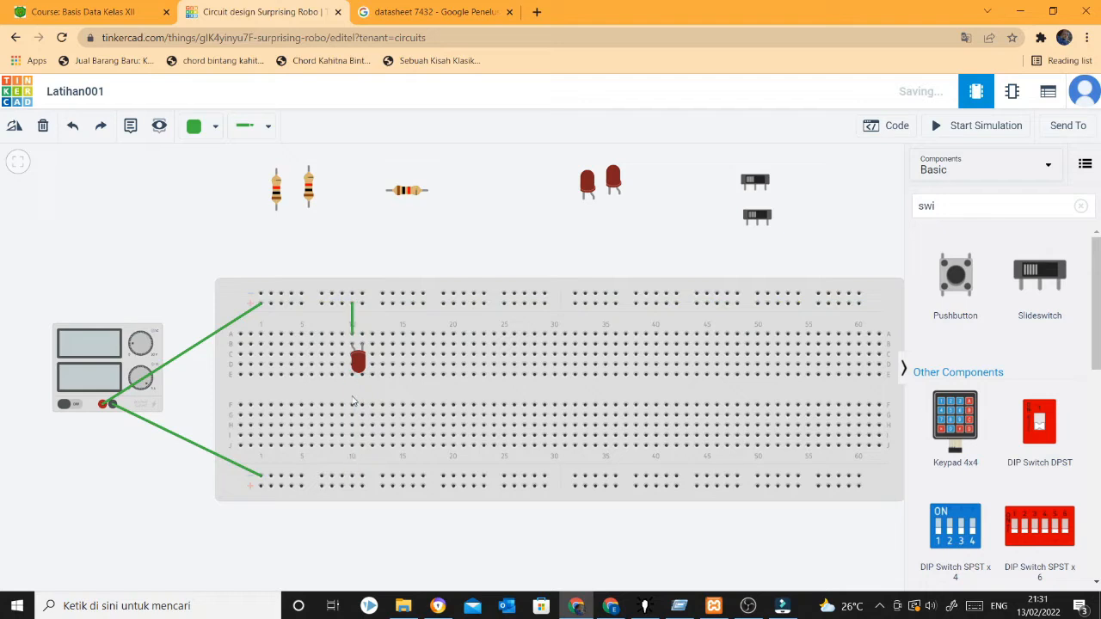
{"action": "left_click", "coordinate": [362, 373]}
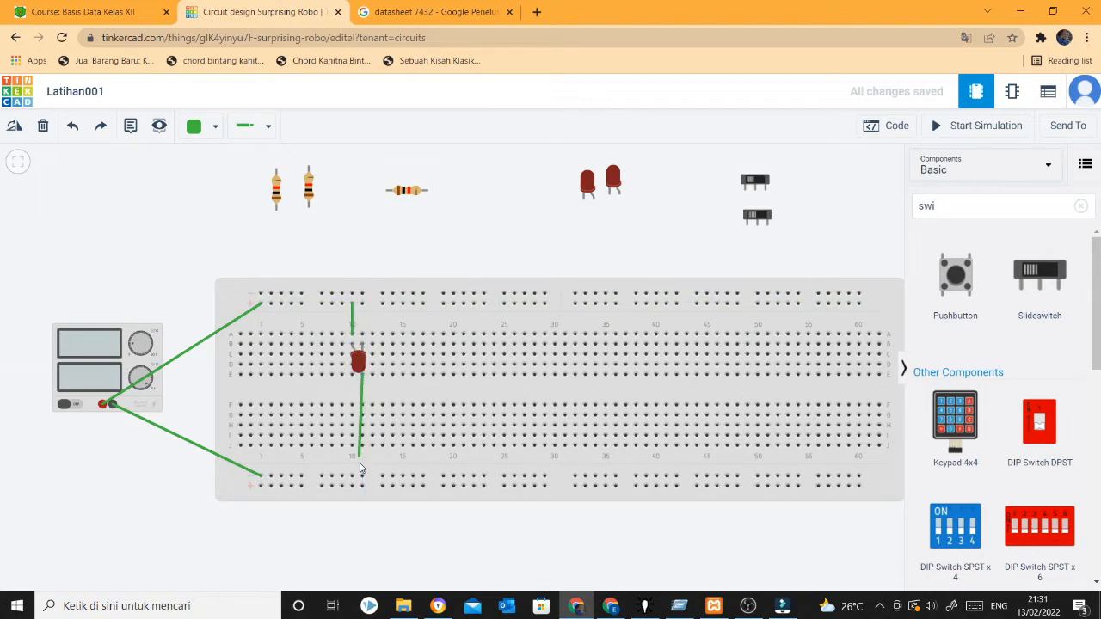
{"action": "left_click", "coordinate": [362, 477]}
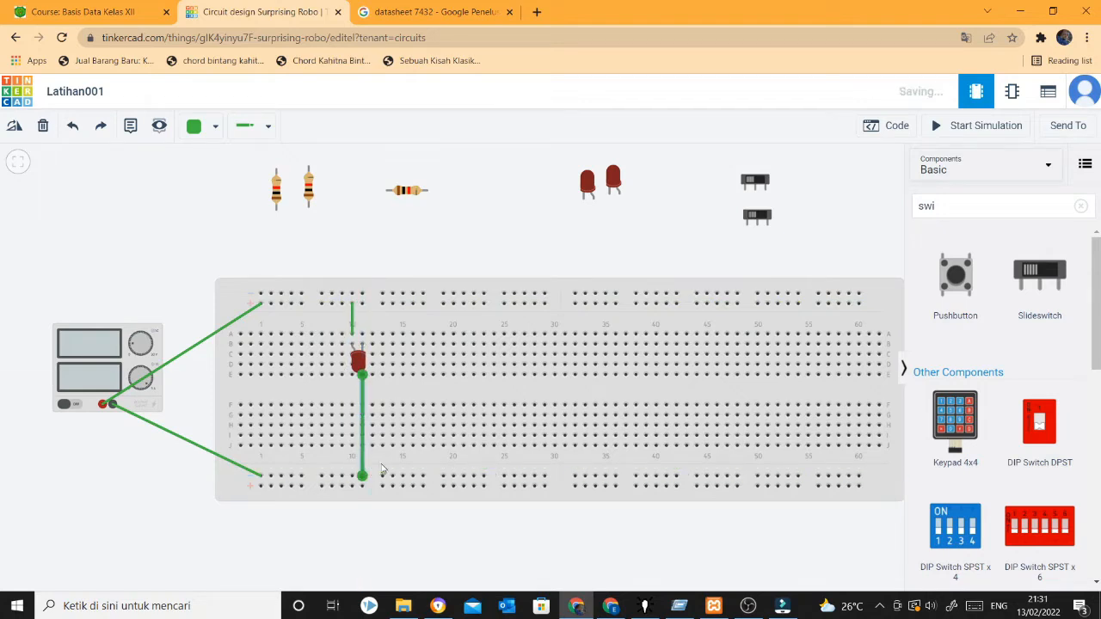
{"action": "left_click", "coordinate": [973, 129]}
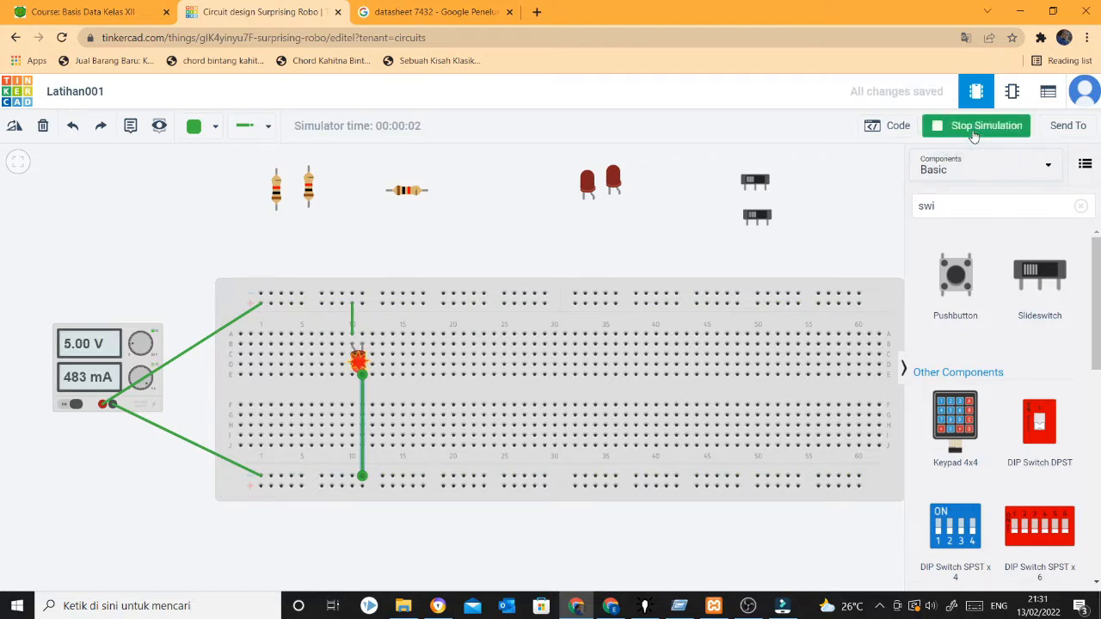
Step: Stop the simulation and delete both wires connecting the LED's columns to the positive and negative rails
{"action": "left_click", "coordinate": [355, 323]}
{"action": "left_click", "coordinate": [353, 319]}
{"action": "key", "text": "Delete"}
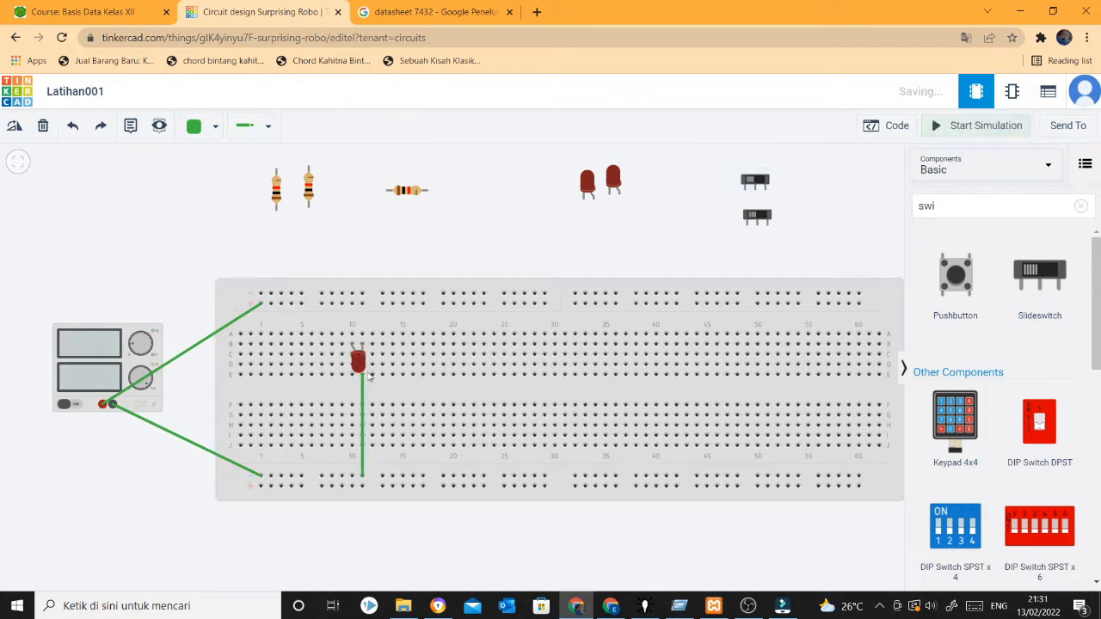
{"action": "left_click", "coordinate": [363, 400]}
{"action": "key", "text": "Delete"}
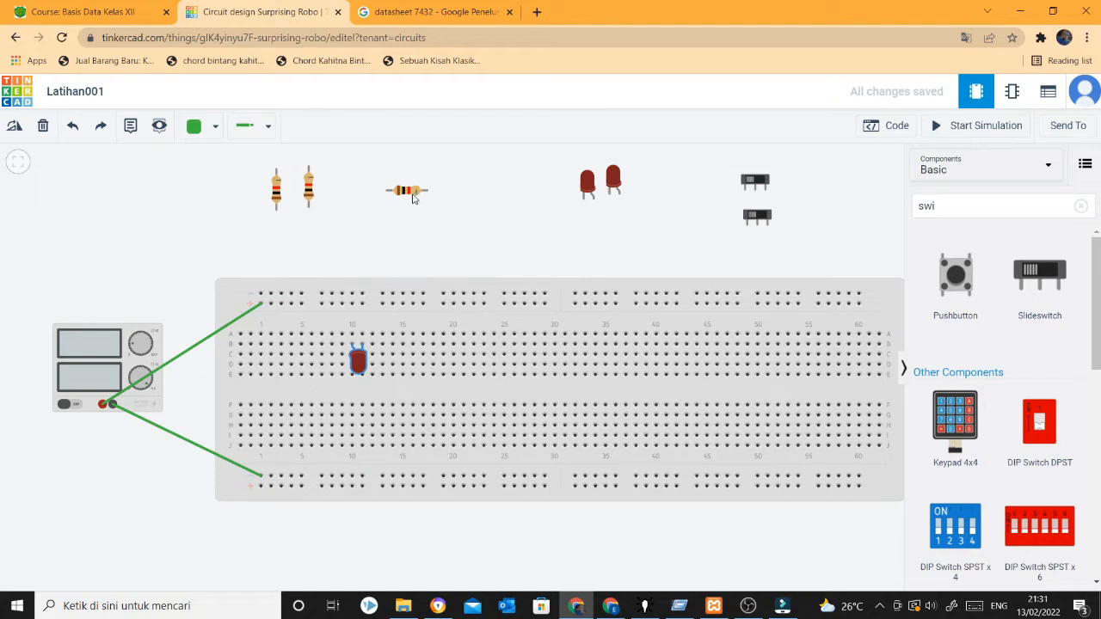
Step: Insert the horizontal resistor in row B of columns 2 to 6 and wire the upper positive rail to its column 2 end
{"action": "left_click_drag", "start_coordinate": [412, 197], "coordinate": [293, 346]}
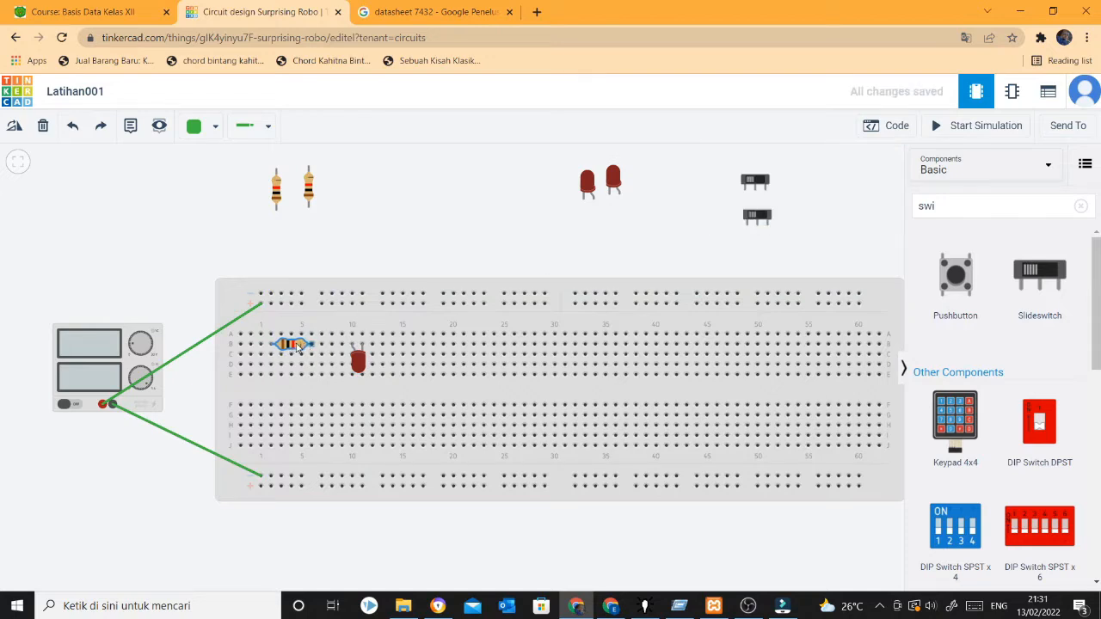
{"action": "left_click", "coordinate": [246, 125]}
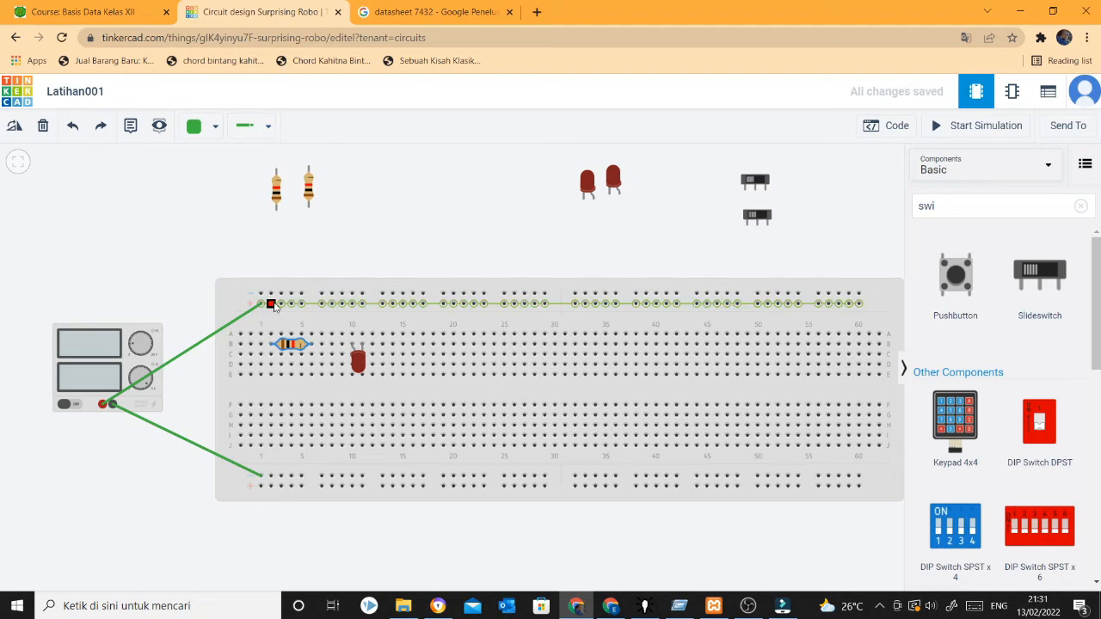
{"action": "left_click", "coordinate": [271, 304]}
{"action": "left_click", "coordinate": [270, 344]}
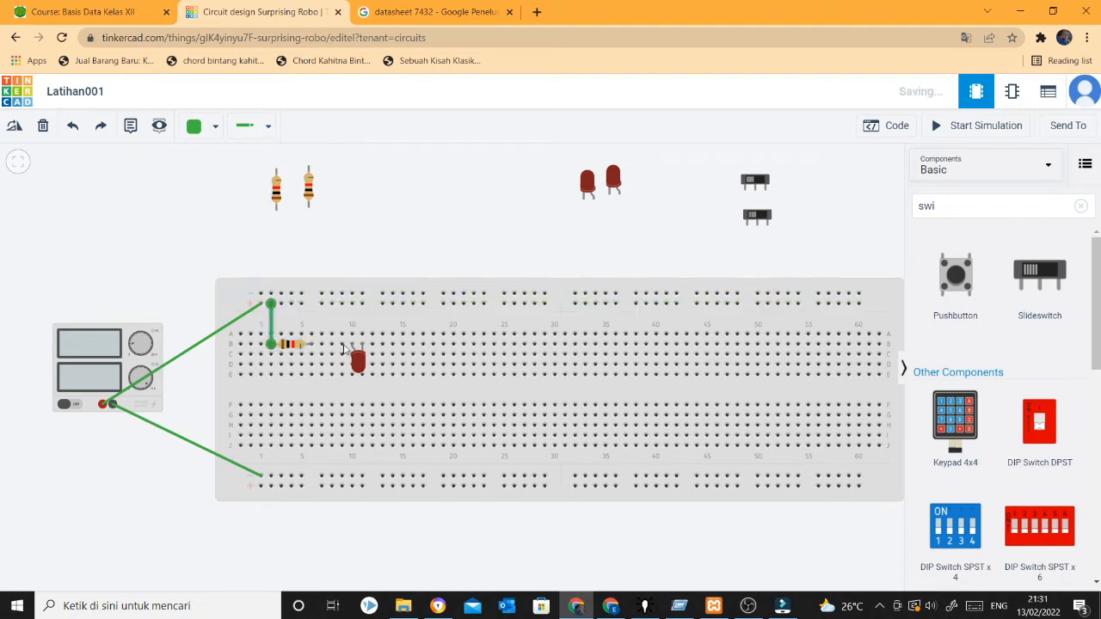
Step: Wire the resistor's column 6 end to the LED anode, and row E of column 11 to the lower negative rail
{"action": "left_click", "coordinate": [311, 345]}
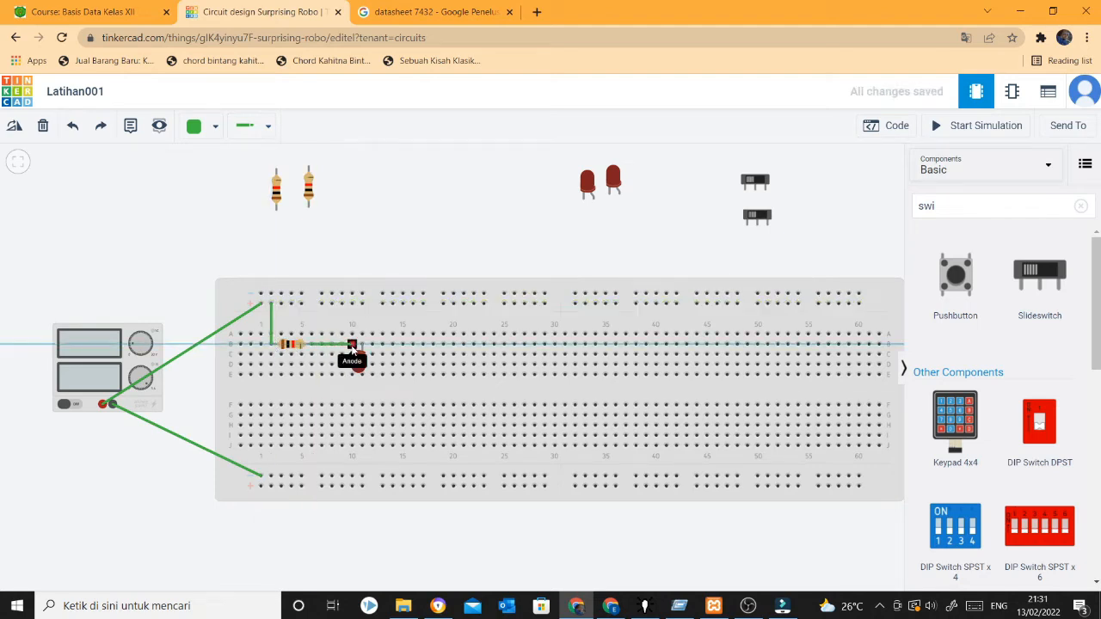
{"action": "left_click", "coordinate": [352, 344]}
{"action": "left_click", "coordinate": [362, 345]}
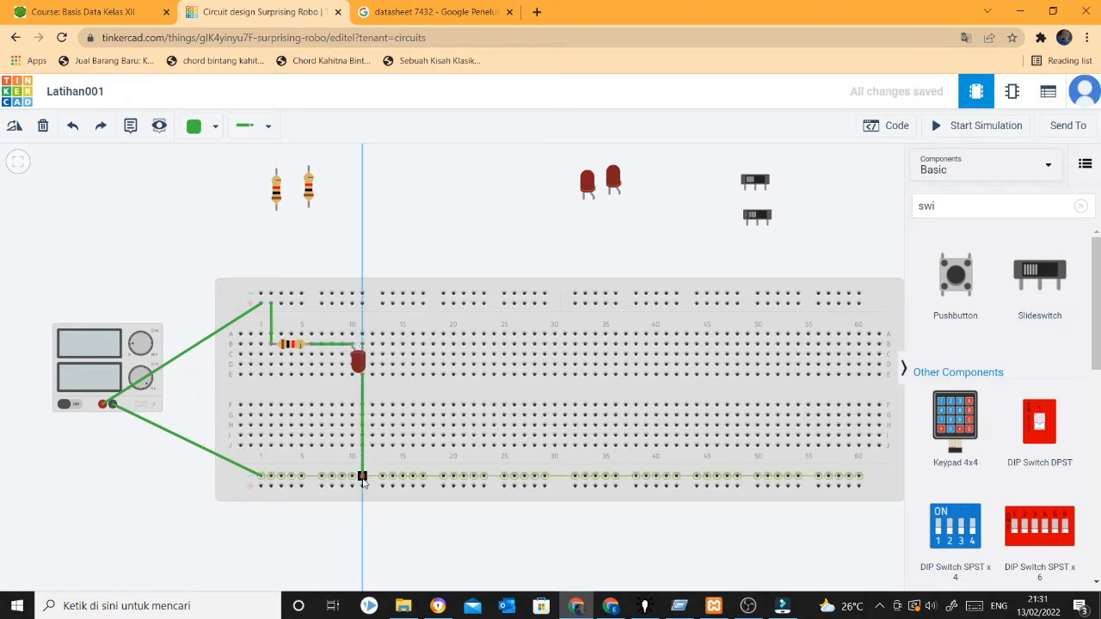
{"action": "left_click", "coordinate": [362, 480]}
Step: Start the simulation and set the resistance of the resistor on the breadboard to 200 Ω
{"action": "left_click", "coordinate": [960, 129]}
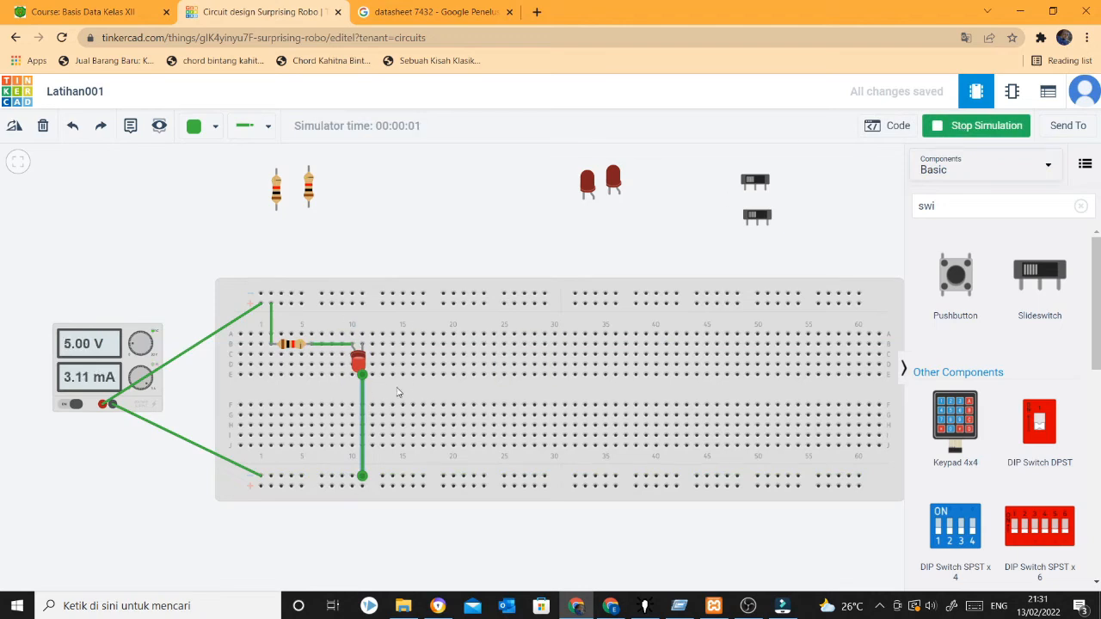
{"action": "left_click", "coordinate": [293, 344]}
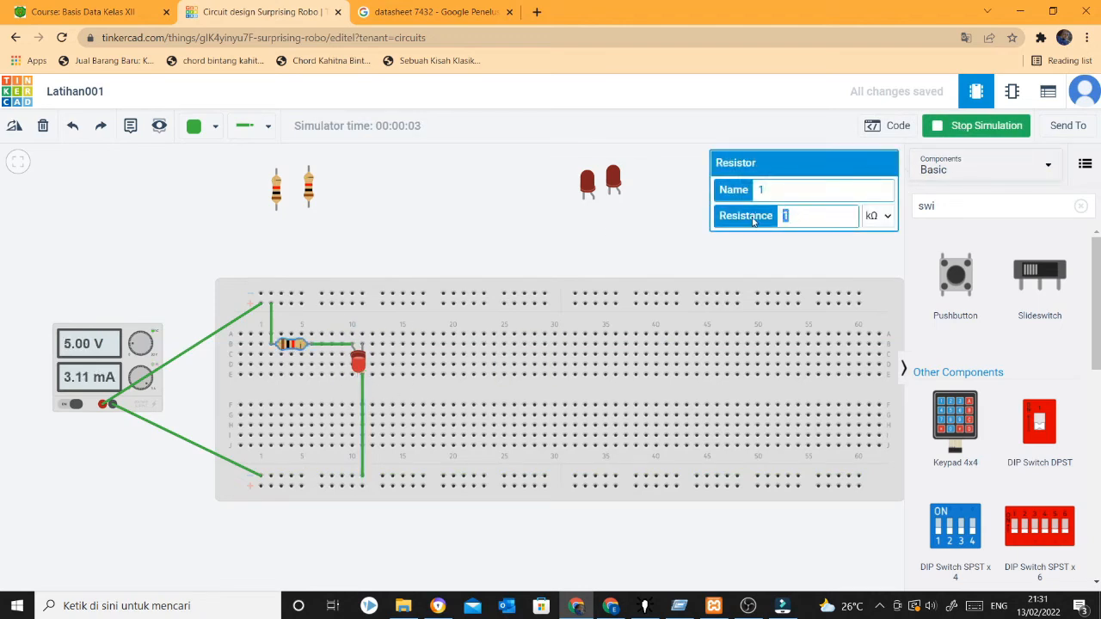
{"action": "type", "text": "200"}
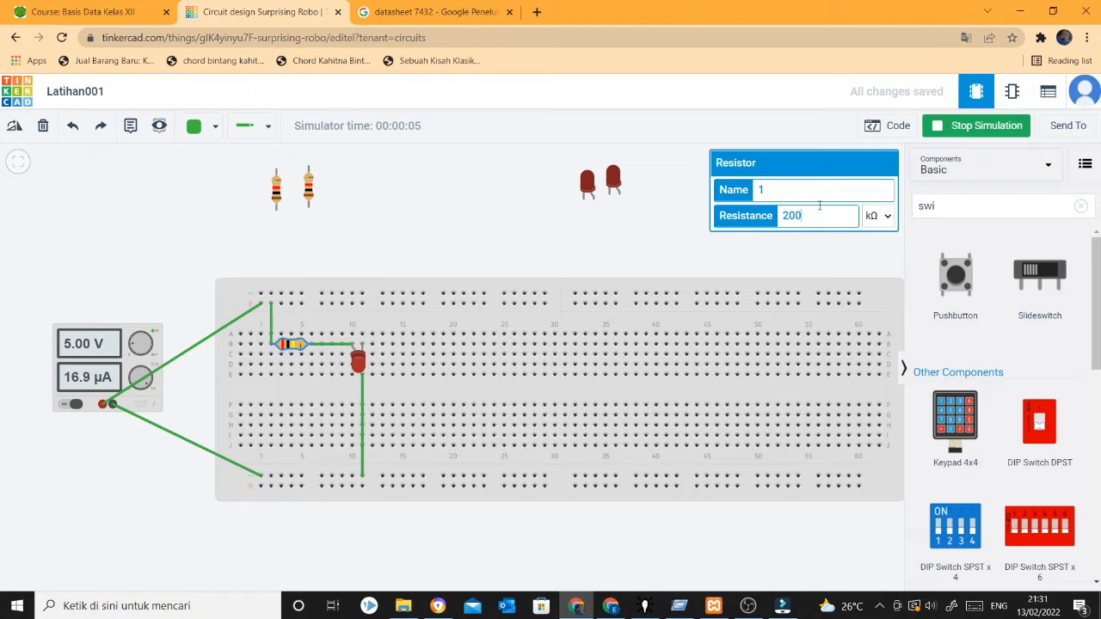
{"action": "left_click", "coordinate": [886, 216]}
{"action": "left_click", "coordinate": [875, 286]}
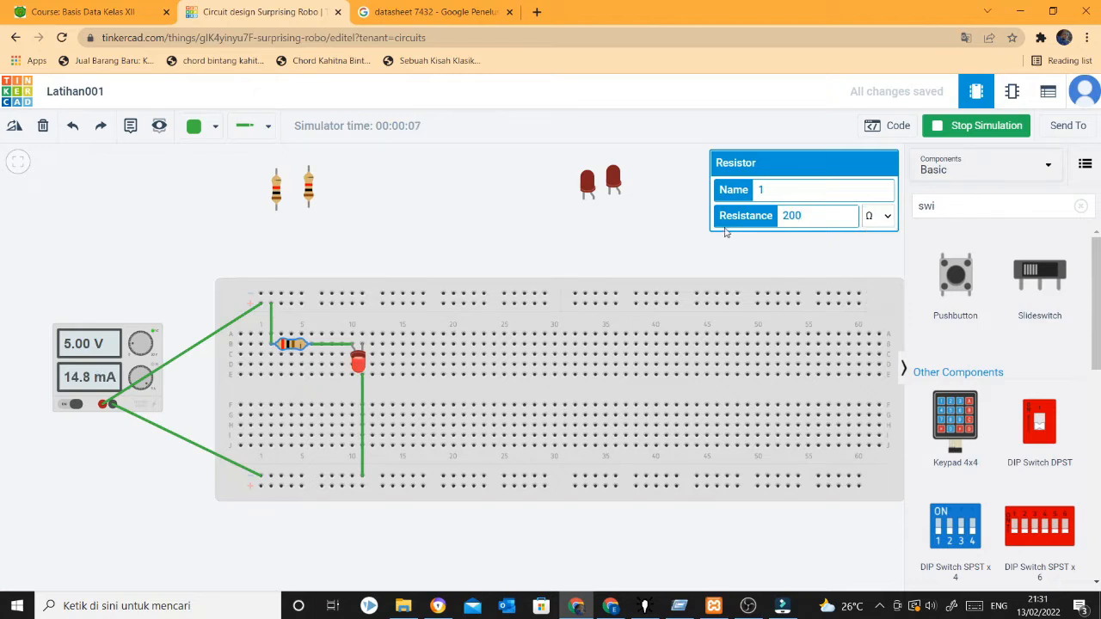
Step: Restart the simulation to test the LED with the 200 Ω resistor, and deselect the resistor
{"action": "left_click", "coordinate": [984, 129]}
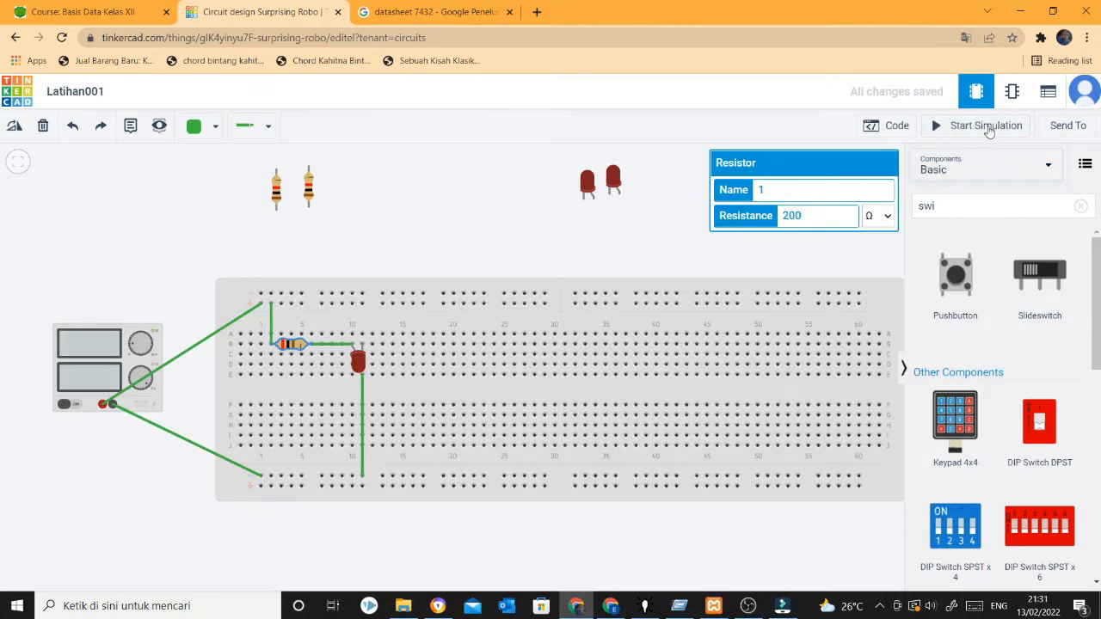
{"action": "left_click", "coordinate": [987, 127]}
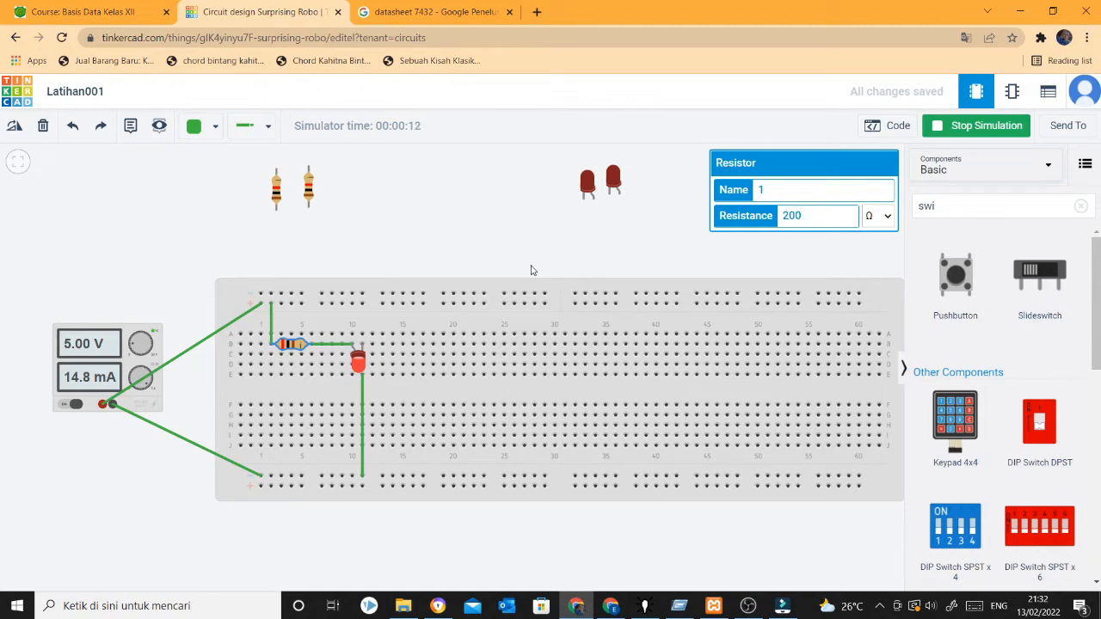
{"action": "left_click", "coordinate": [451, 228]}
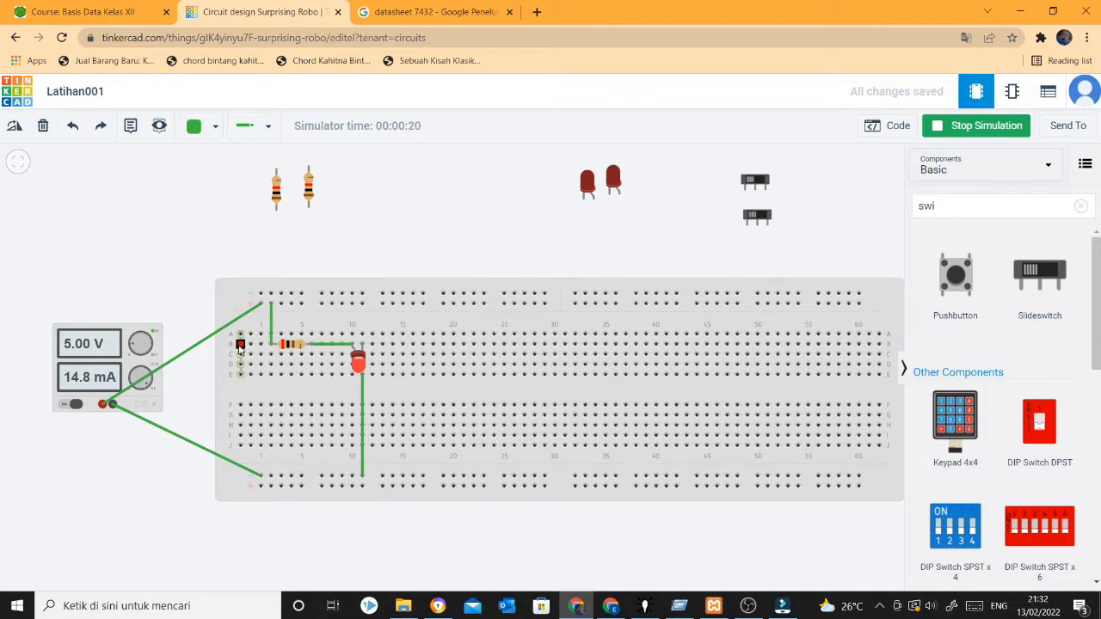
Step: Add a slideswitch to the breadboard, and shift the resistor to row B of columns 4 to 8 with its rail wire straightened above column 4
{"action": "left_click_drag", "start_coordinate": [1034, 280], "coordinate": [874, 281]}
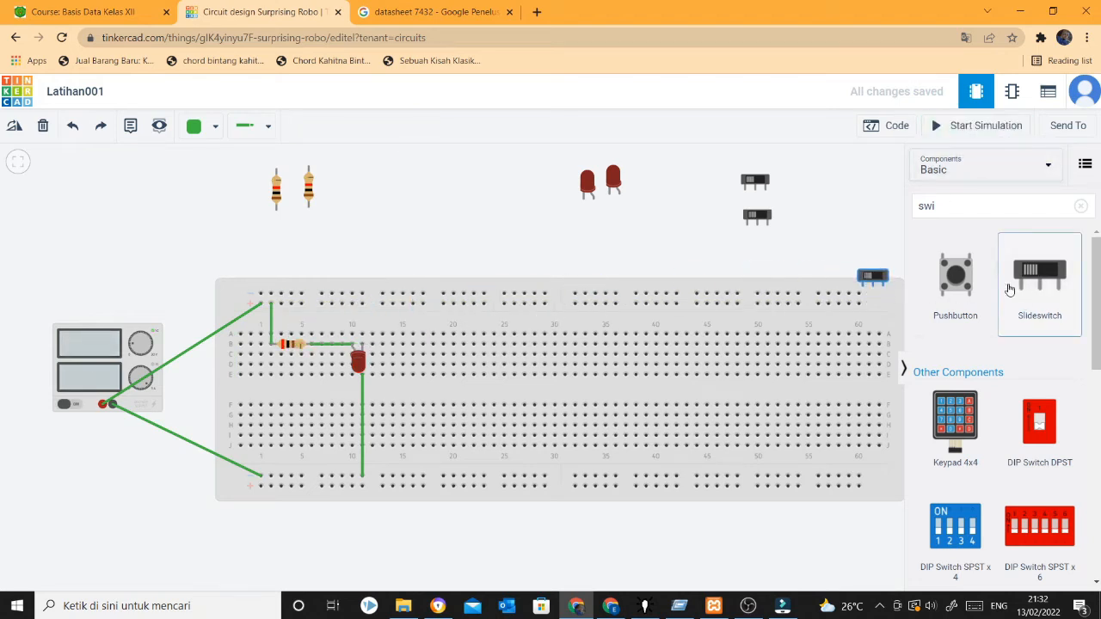
{"action": "left_click_drag", "start_coordinate": [972, 295], "coordinate": [311, 348]}
{"action": "left_click", "coordinate": [295, 345]}
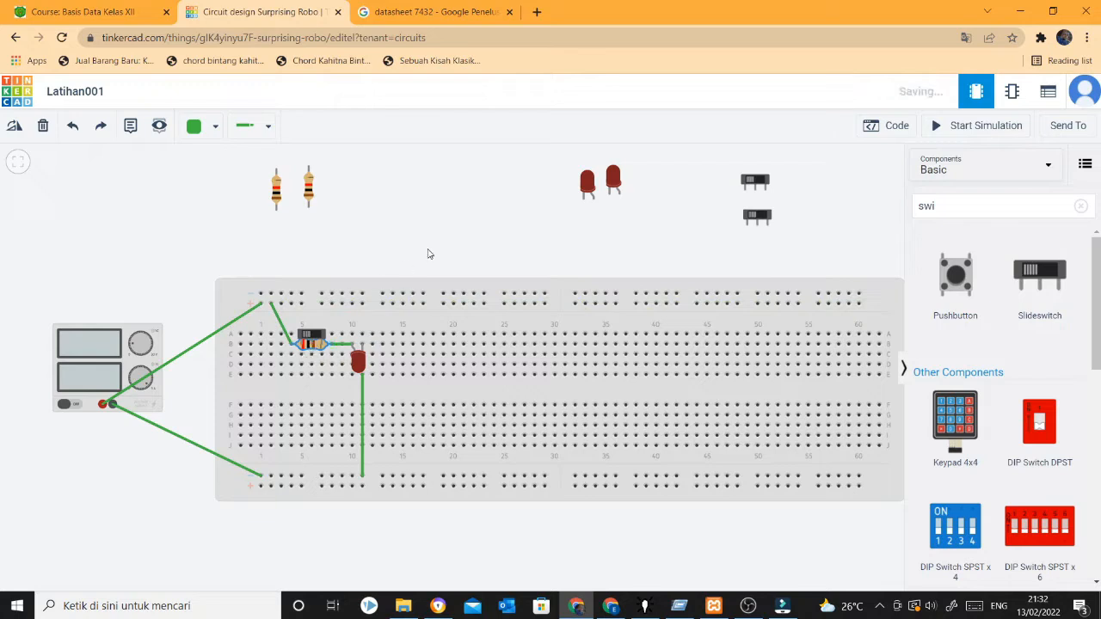
{"action": "left_click", "coordinate": [452, 238]}
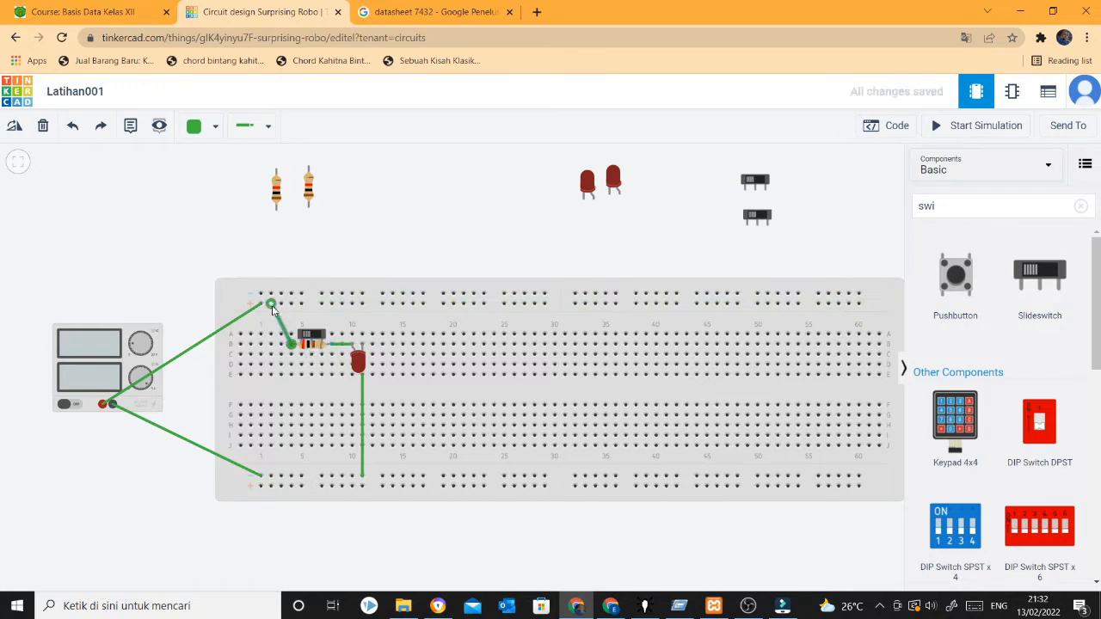
{"action": "left_click_drag", "start_coordinate": [270, 303], "coordinate": [290, 304]}
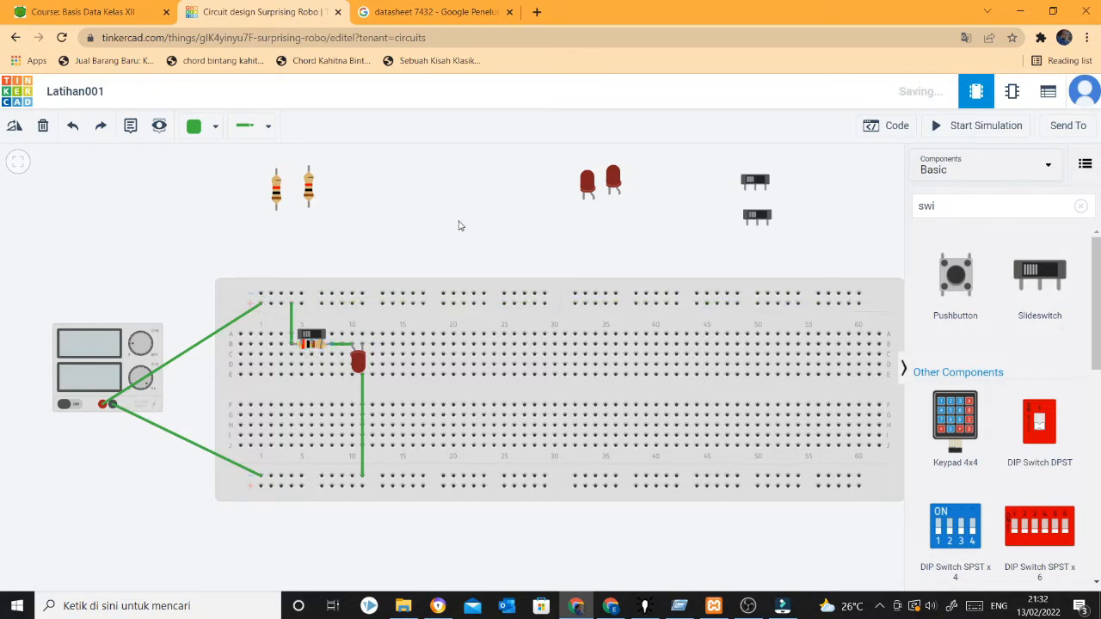
Step: Move the slideswitch to the left of the resistor, centred on column 1, and delete the wire between the upper positive rail and the resistor
{"action": "left_click_drag", "start_coordinate": [311, 331], "coordinate": [272, 349]}
{"action": "left_click", "coordinate": [531, 228]}
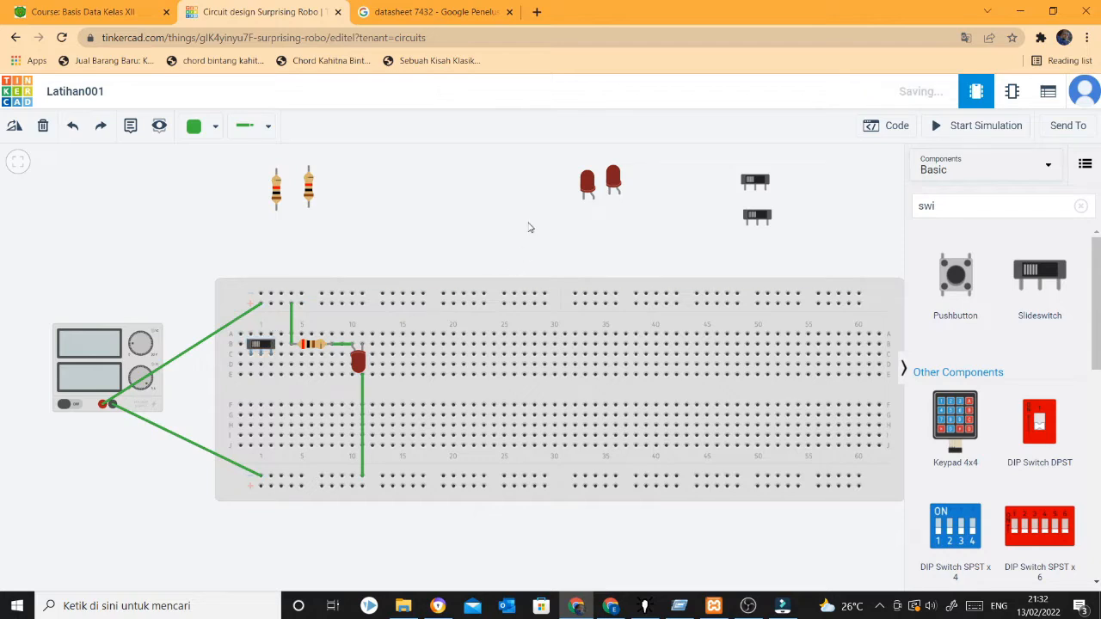
{"action": "left_click", "coordinate": [292, 322]}
{"action": "key", "text": "Delete"}
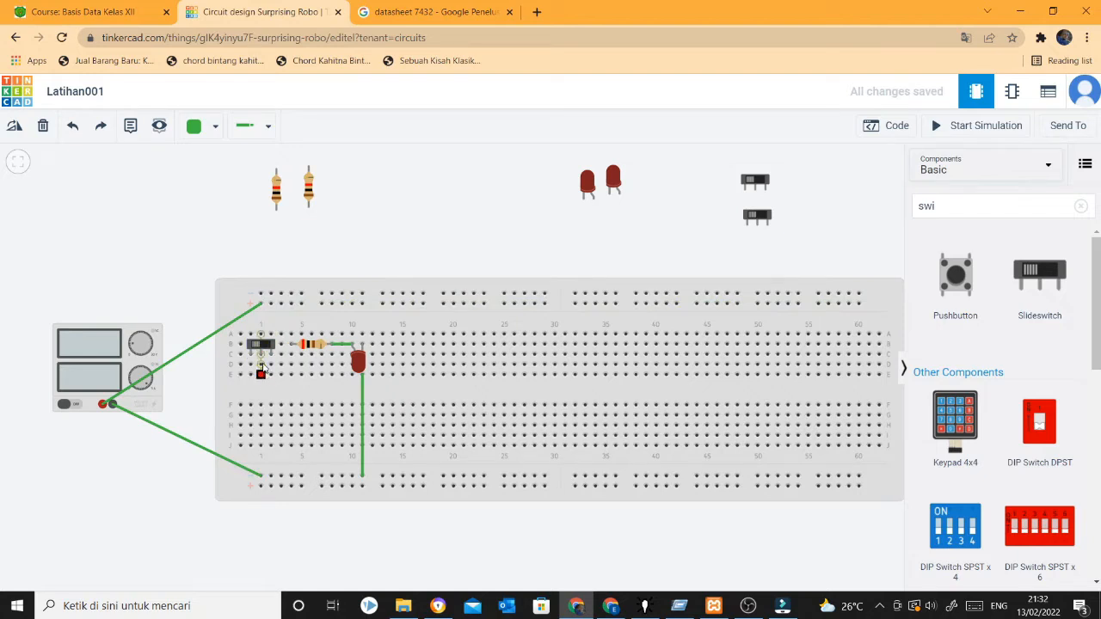
Step: Wire the slideswitch's middle terminal to the resistor's column 4, its right terminal to the upper positive rail, and its left terminal to the lower negative rail
{"action": "left_click", "coordinate": [261, 376]}
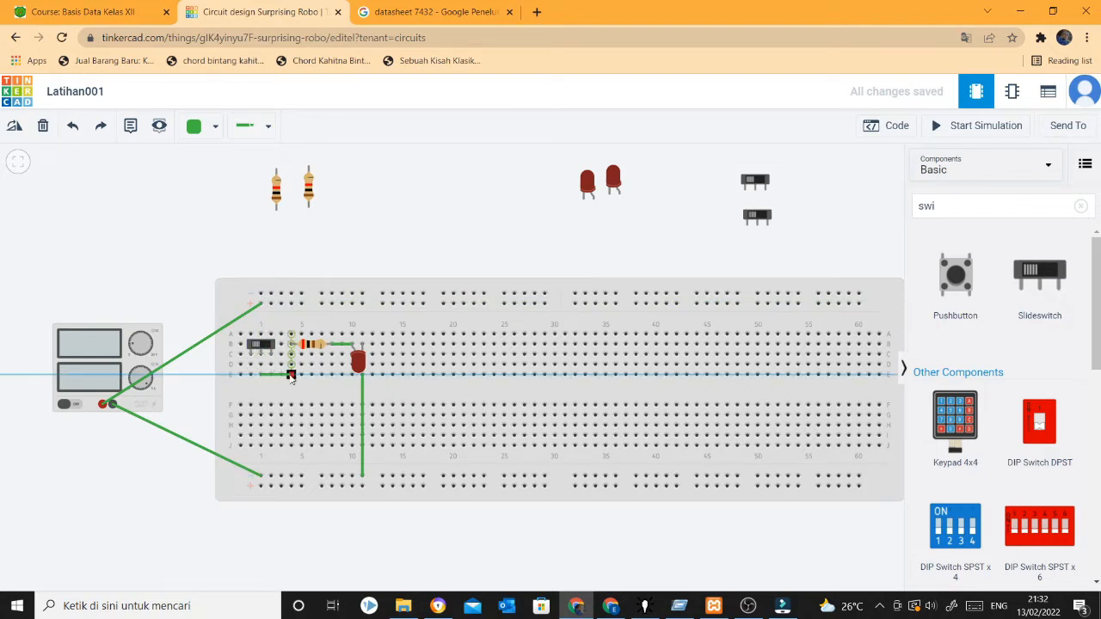
{"action": "left_click", "coordinate": [293, 374]}
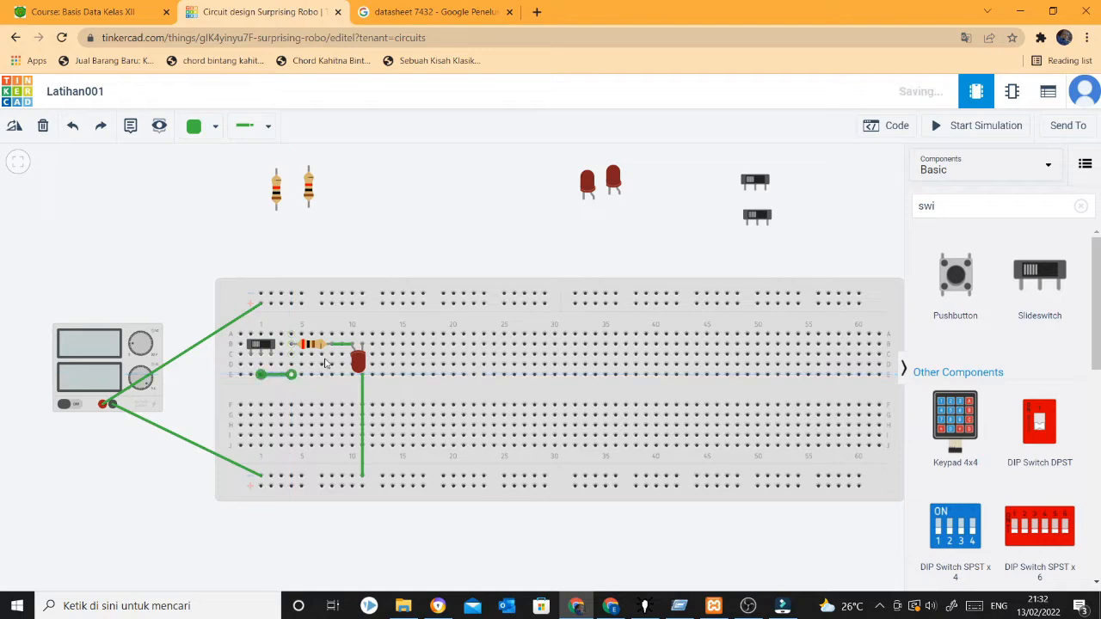
{"action": "left_click", "coordinate": [271, 356]}
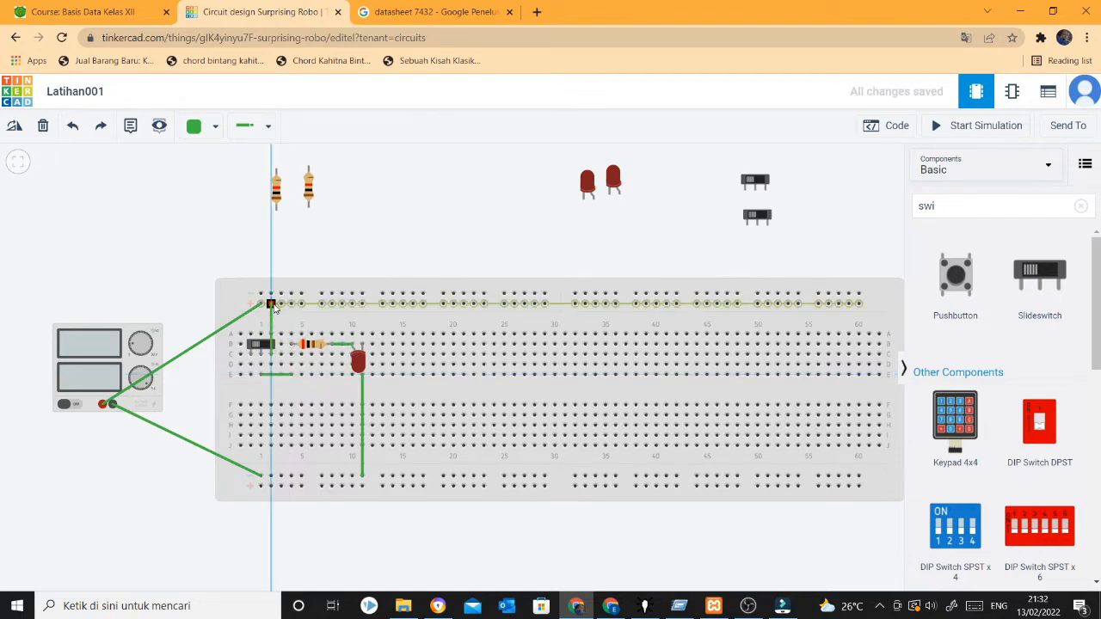
{"action": "left_click", "coordinate": [271, 303]}
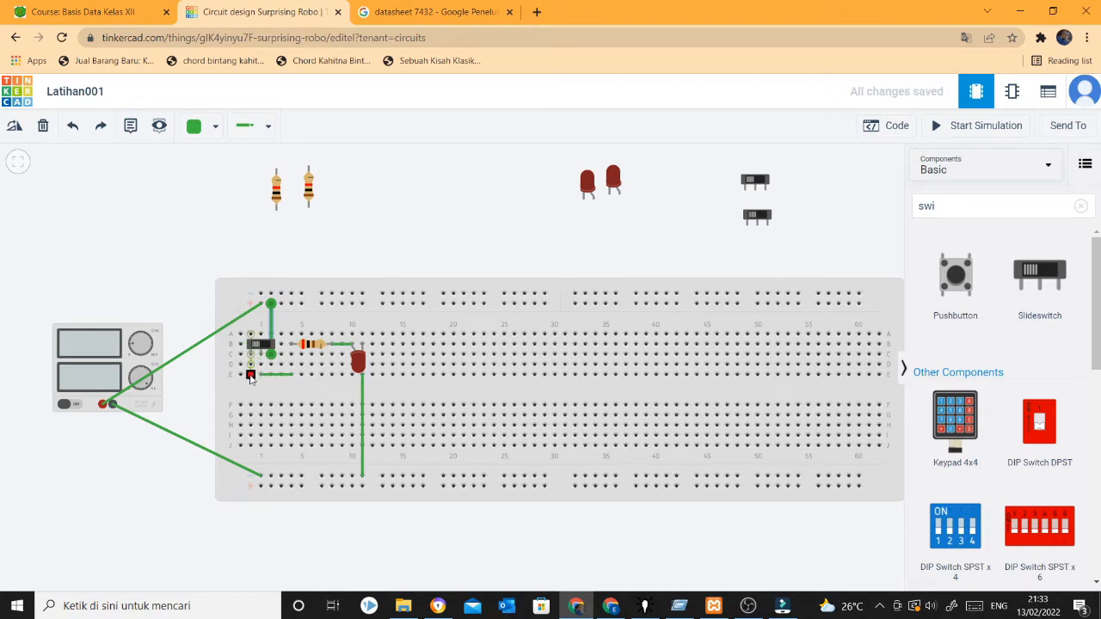
{"action": "left_click", "coordinate": [250, 376]}
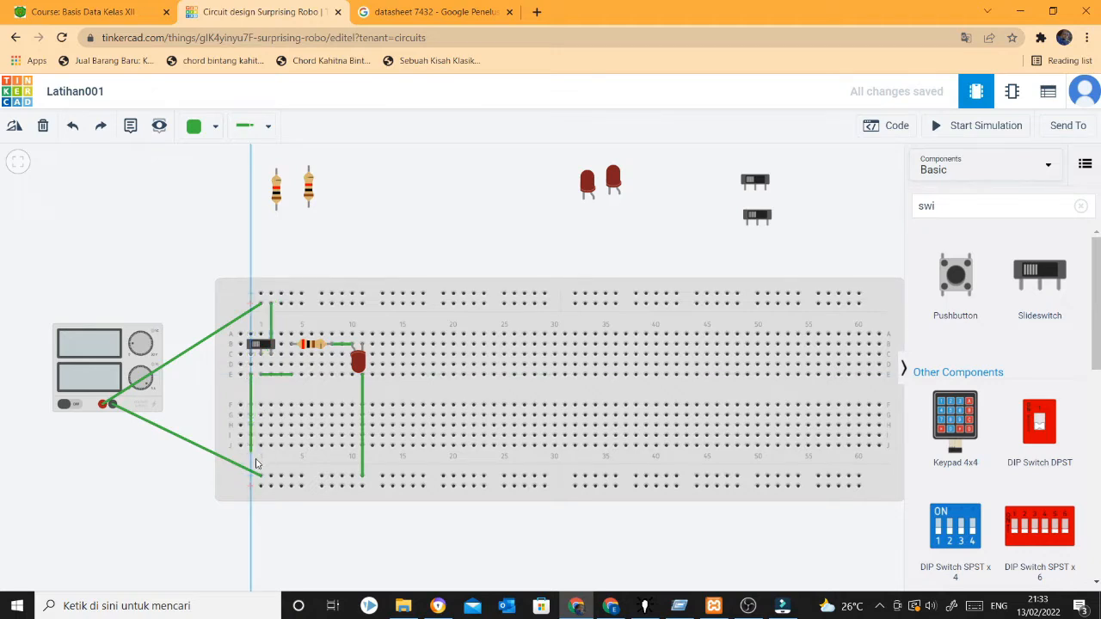
{"action": "left_click", "coordinate": [260, 476]}
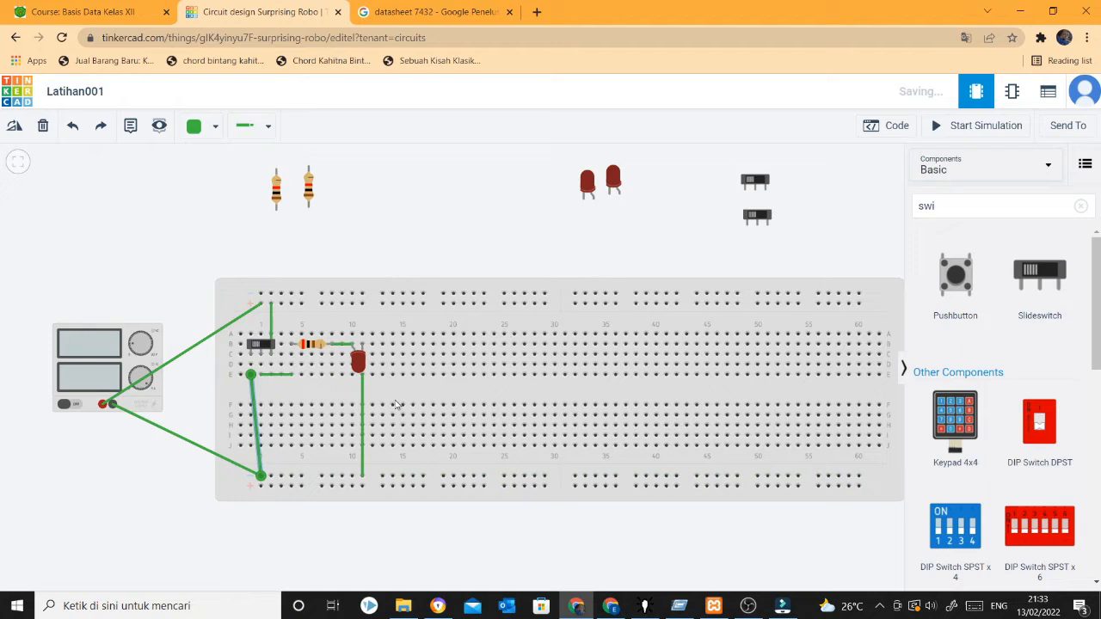
Step: Simulate the circuit, toggle the slideswitch on the breadboard on and off, and stop the simulation
{"action": "left_click", "coordinate": [959, 136]}
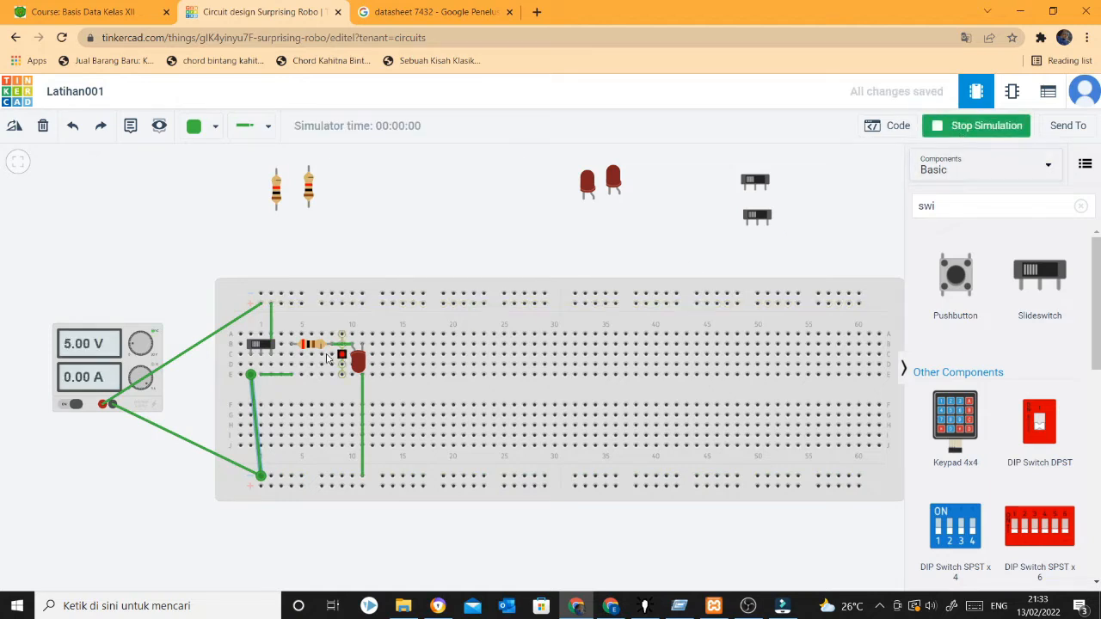
{"action": "left_click", "coordinate": [262, 346]}
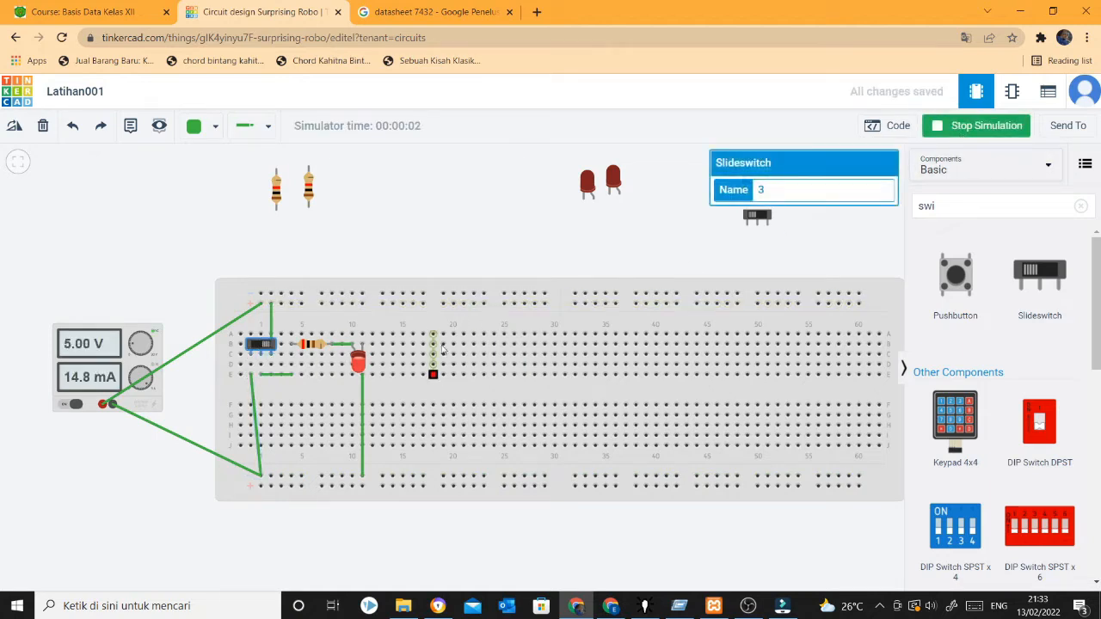
{"action": "left_click", "coordinate": [257, 348]}
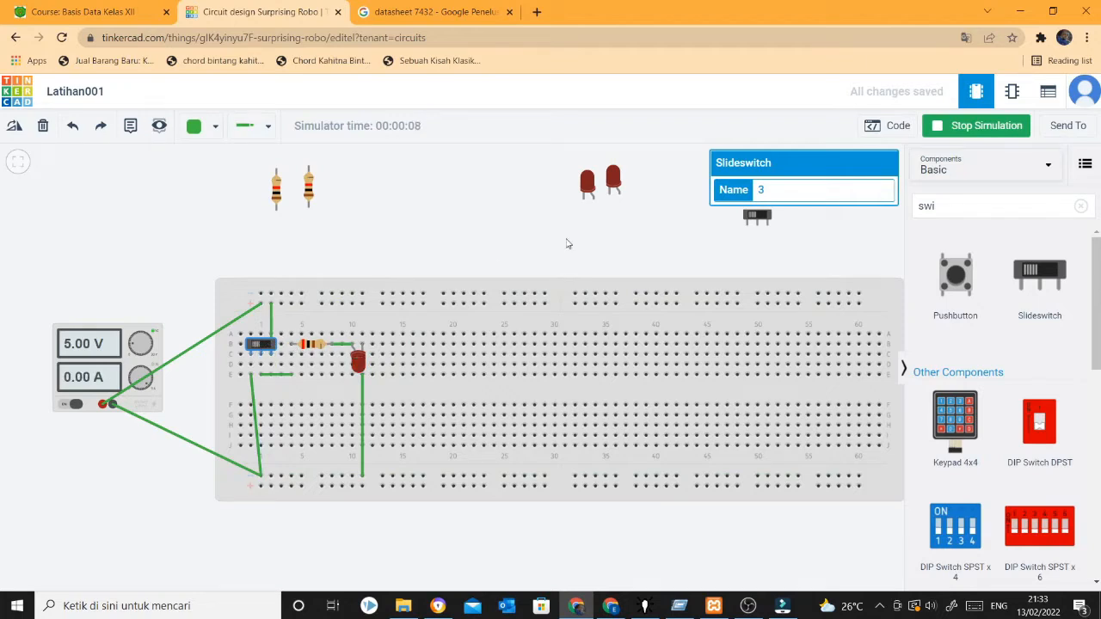
{"action": "left_click", "coordinate": [971, 126]}
Step: Simulate the circuit again, flip the breadboard slideswitch back and forth several times, and stop the simulation
{"action": "left_click", "coordinate": [972, 126]}
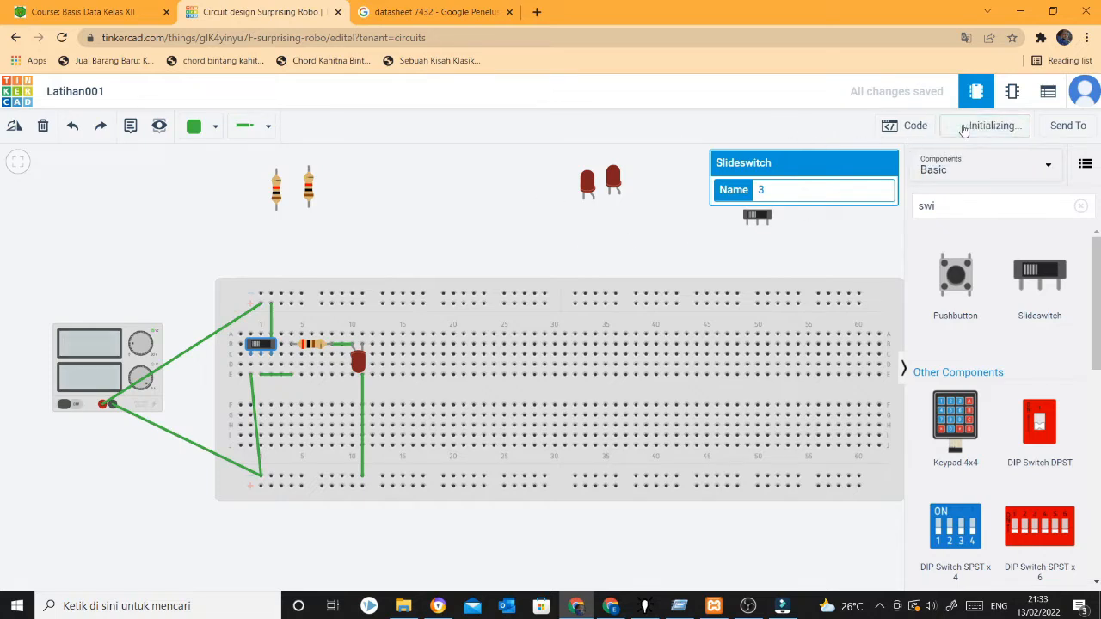
{"action": "left_click", "coordinate": [262, 347]}
{"action": "left_click", "coordinate": [258, 348]}
{"action": "left_click", "coordinate": [258, 348]}
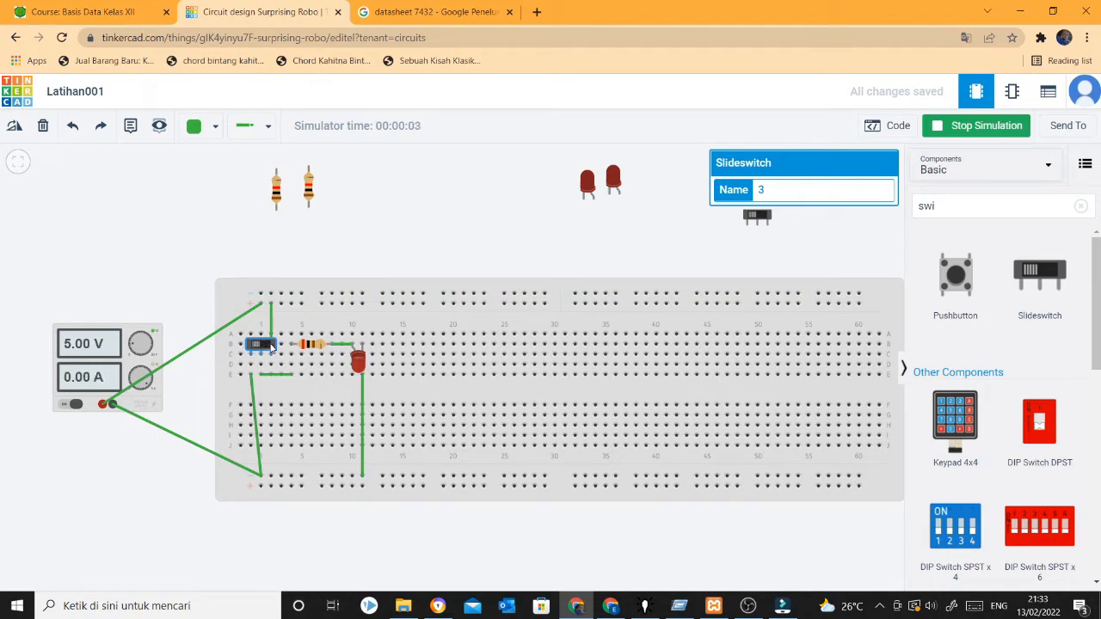
{"action": "left_click", "coordinate": [258, 347]}
{"action": "left_click", "coordinate": [258, 347]}
{"action": "left_click", "coordinate": [972, 127]}
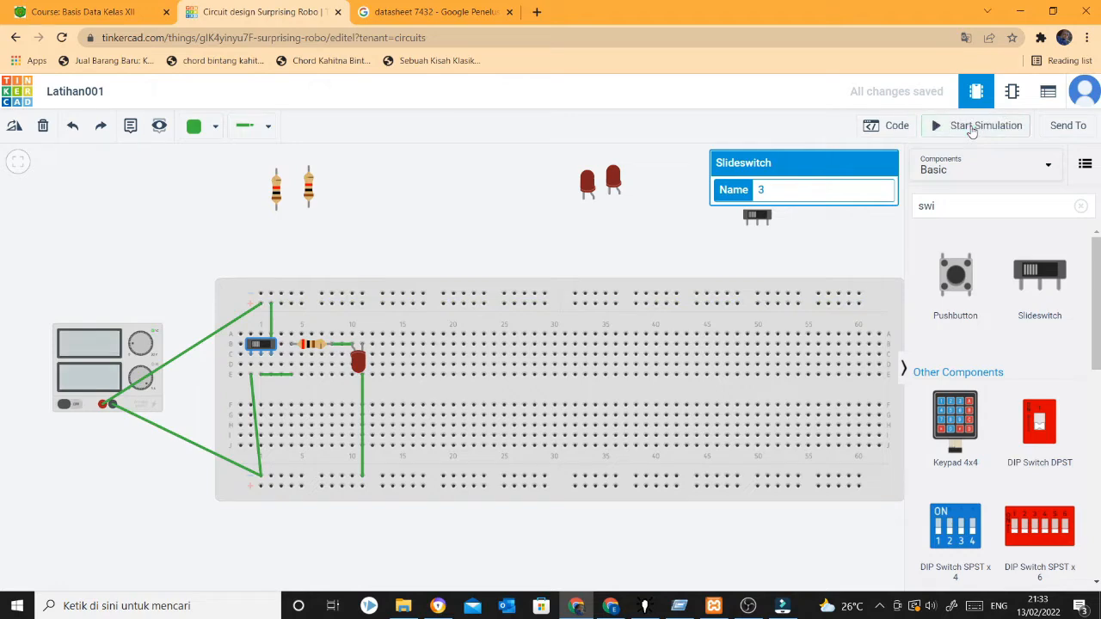
Step: Search the component library for "not" instead of the switch
{"action": "double_click", "coordinate": [918, 213]}
{"action": "type", "text": "pot"}
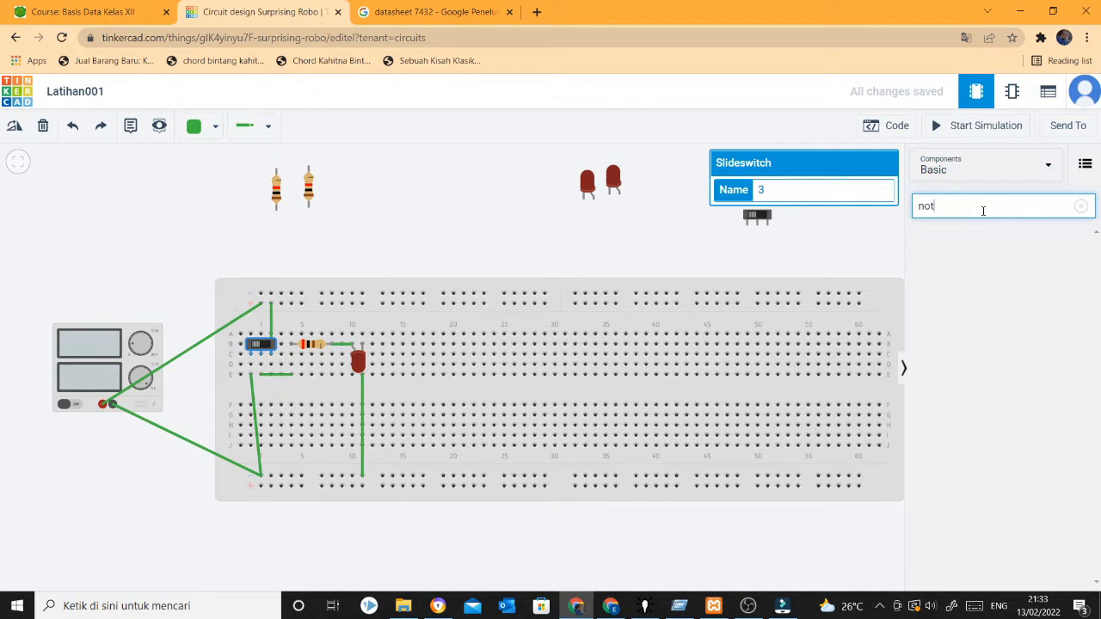
{"action": "key", "text": "BackSpace"}
{"action": "key", "text": "BackSpace"}
{"action": "type", "text": "npot"}
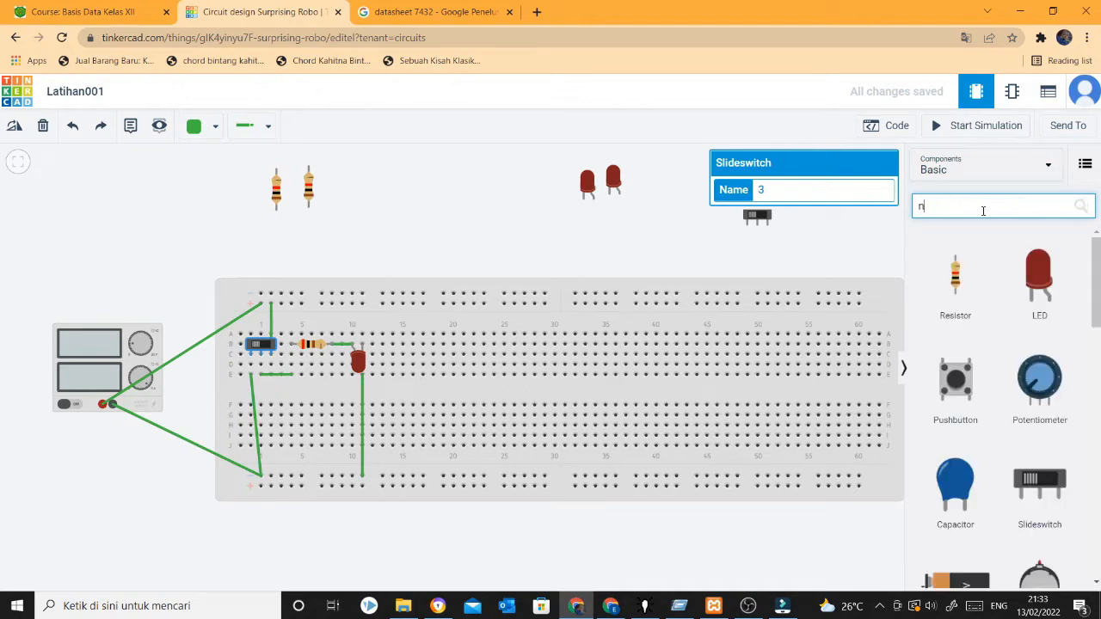
Step: Search the components for "inver" and place a 74HC04 Hex Inverter across the breadboard's centre gap at columns 18 to 24
{"action": "key", "text": "BackSpace"}
{"action": "key", "text": "BackSpace"}
{"action": "key", "text": "BackSpace"}
{"action": "key", "text": "BackSpace"}
{"action": "type", "text": "inver"}
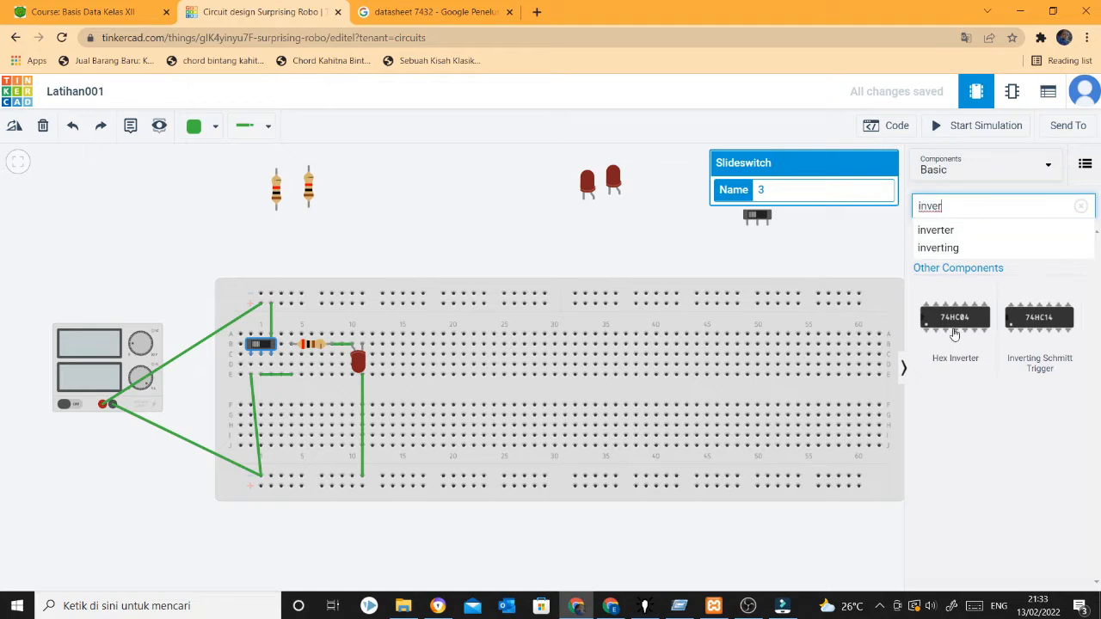
{"action": "left_click_drag", "start_coordinate": [955, 335], "coordinate": [481, 396]}
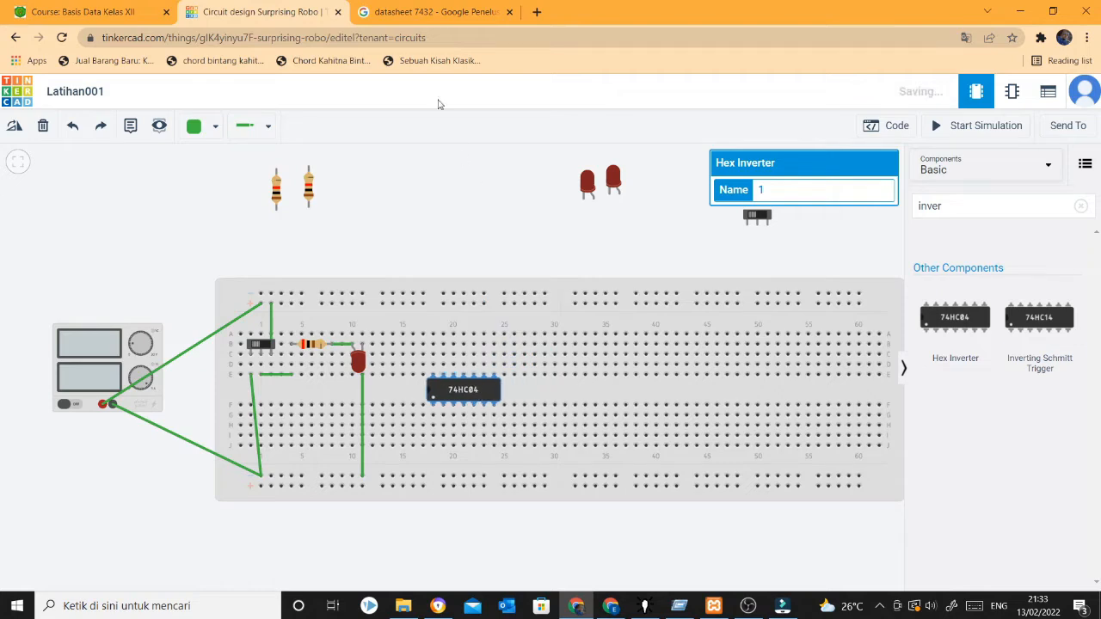
Step: Switch to the Google image search and change its query to "datasheet 7404"
{"action": "left_click", "coordinate": [410, 18]}
{"action": "double_click", "coordinate": [198, 96]}
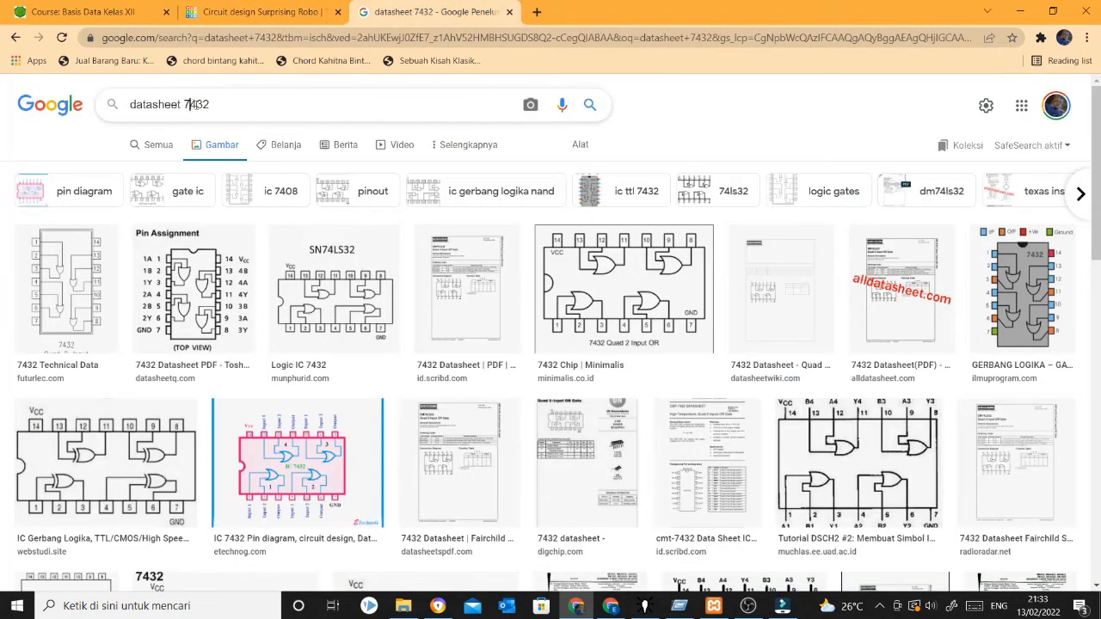
{"action": "left_click", "coordinate": [249, 13]}
{"action": "left_click", "coordinate": [423, 17]}
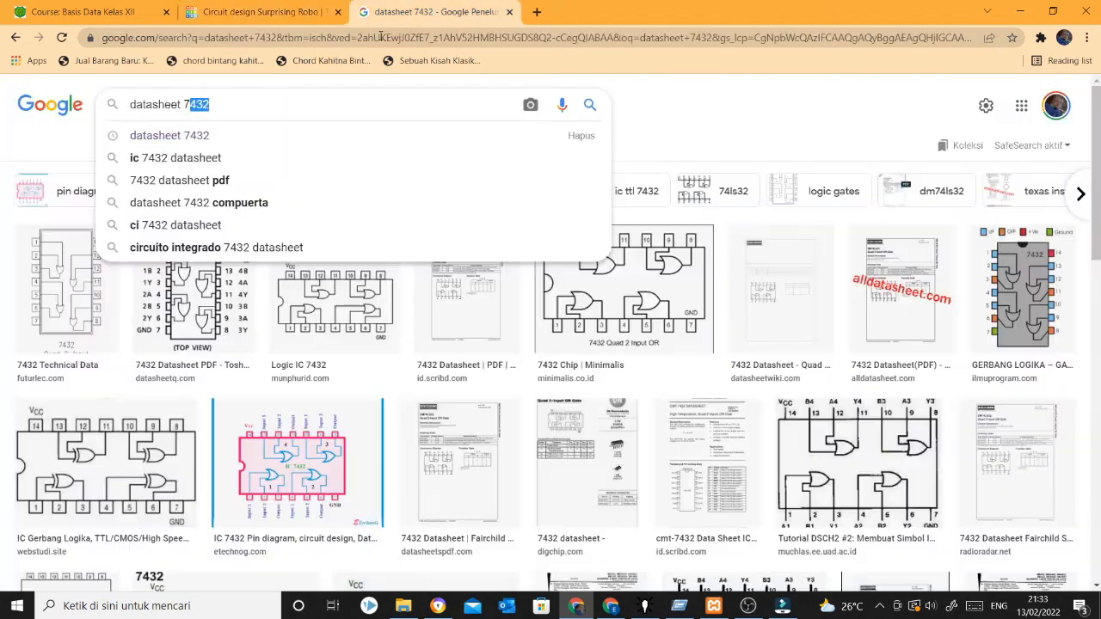
{"action": "key", "text": "BackSpace"}
{"action": "type", "text": "04"}
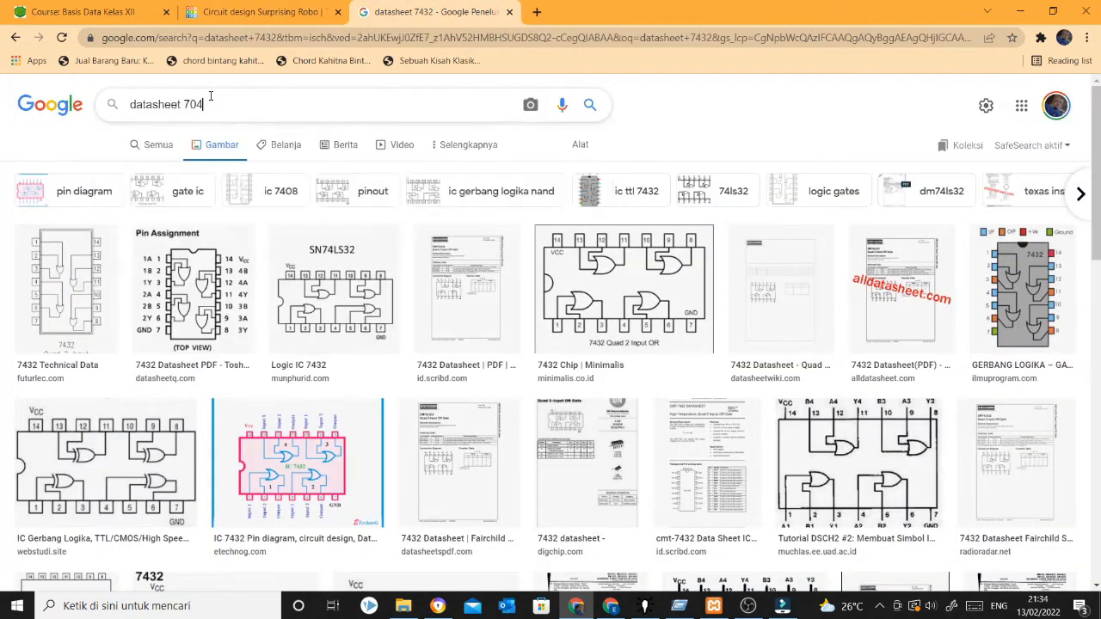
{"action": "key", "text": "BackSpace"}
{"action": "key", "text": "BackSpace"}
{"action": "type", "text": "404"}
{"action": "key", "text": "Return"}
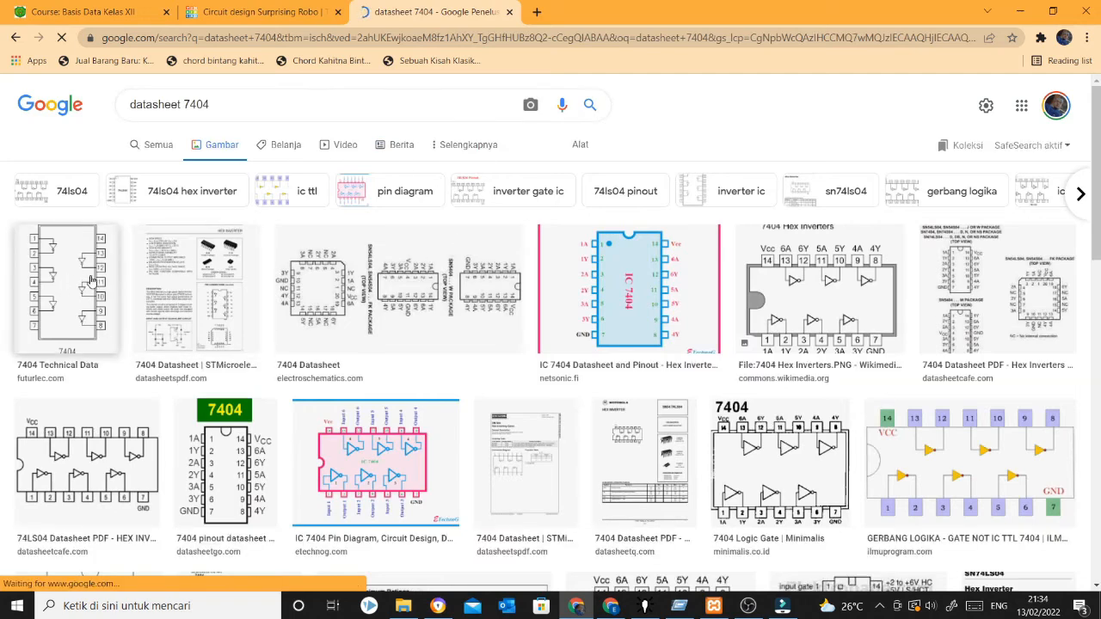
Step: Open the Wikimedia Commons 7404 Hex Inverters pinout image, and return to the Tinkercad circuit
{"action": "left_click", "coordinate": [836, 277]}
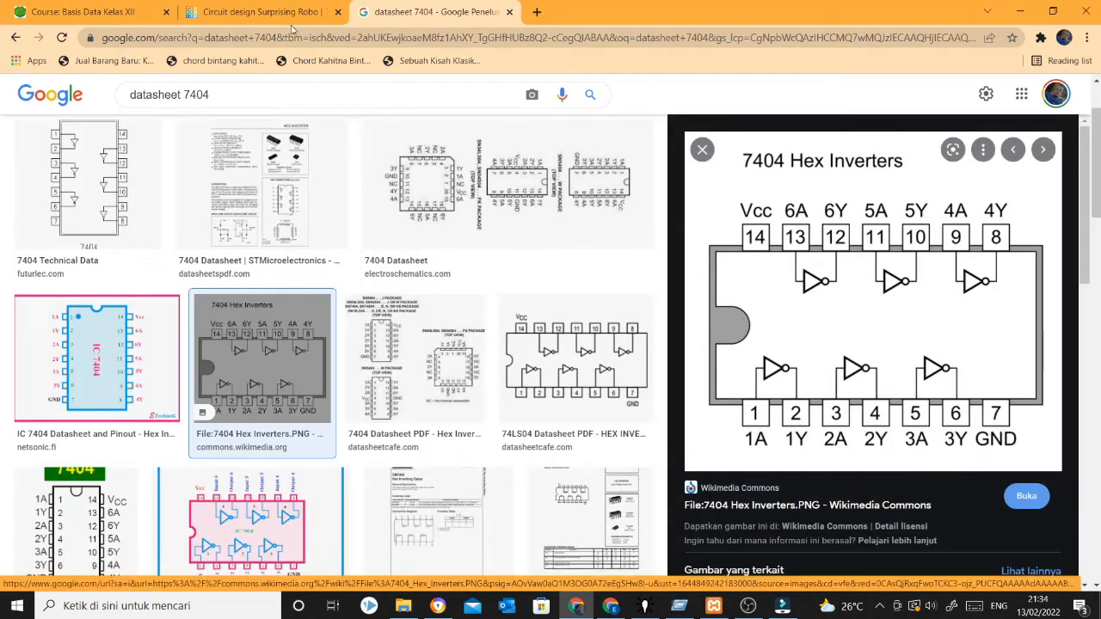
{"action": "left_click", "coordinate": [126, 15]}
{"action": "left_click", "coordinate": [216, 7]}
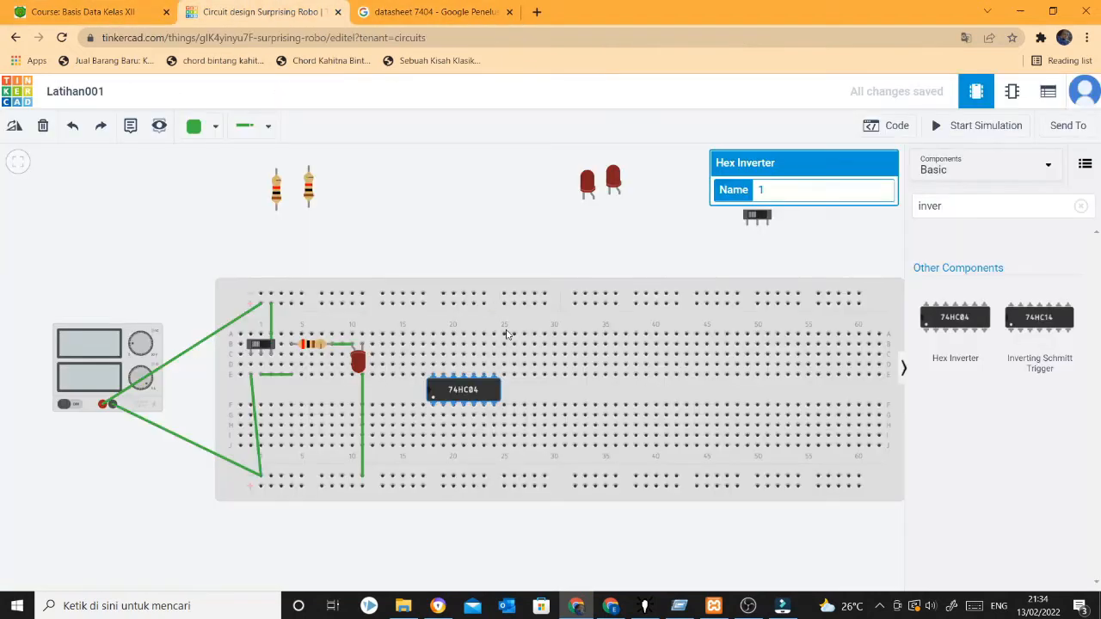
Step: Try to wire the inverter chip's column 18 to the upper positive rail and to start a ground wire from row J of column 24
{"action": "left_click", "coordinate": [435, 330]}
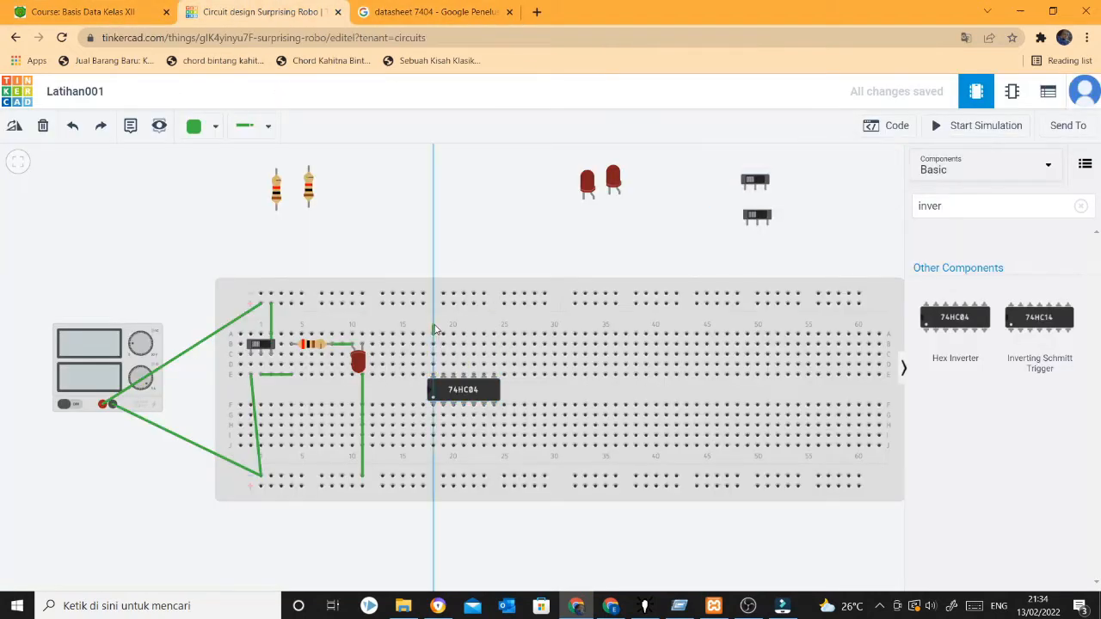
{"action": "left_click", "coordinate": [434, 332]}
{"action": "left_click", "coordinate": [423, 304]}
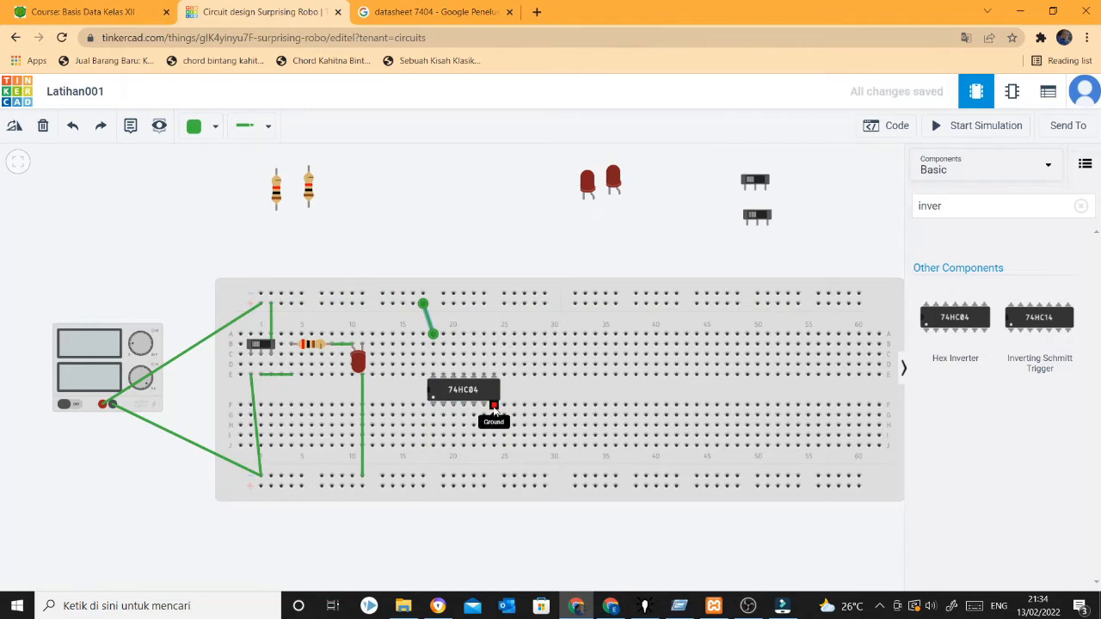
{"action": "left_click", "coordinate": [494, 445]}
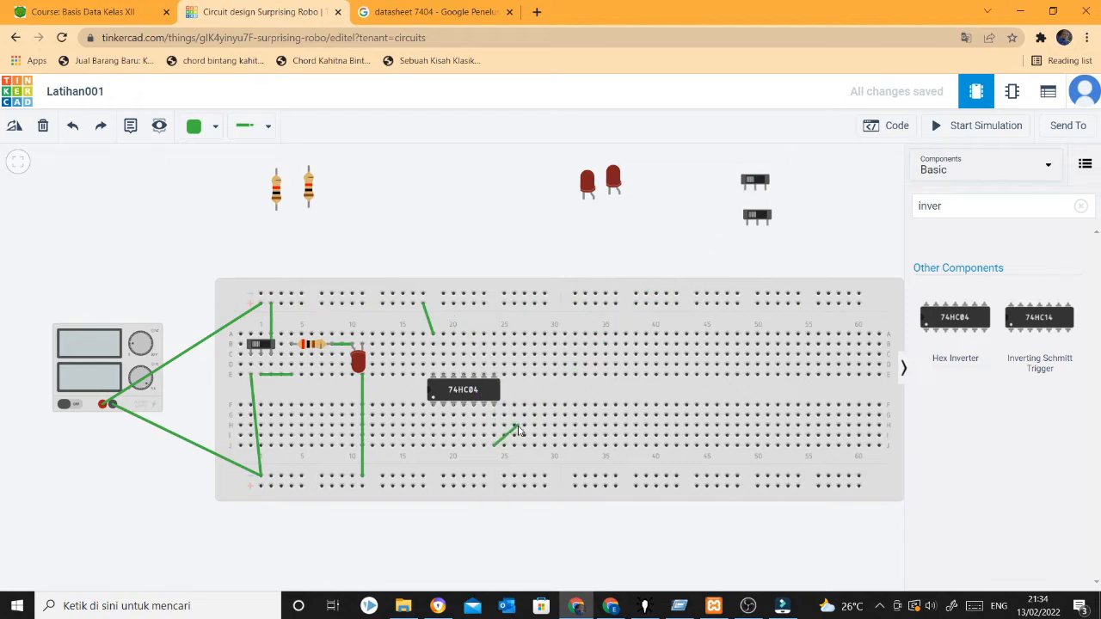
{"action": "left_click", "coordinate": [514, 416]}
{"action": "key", "text": "Delete"}
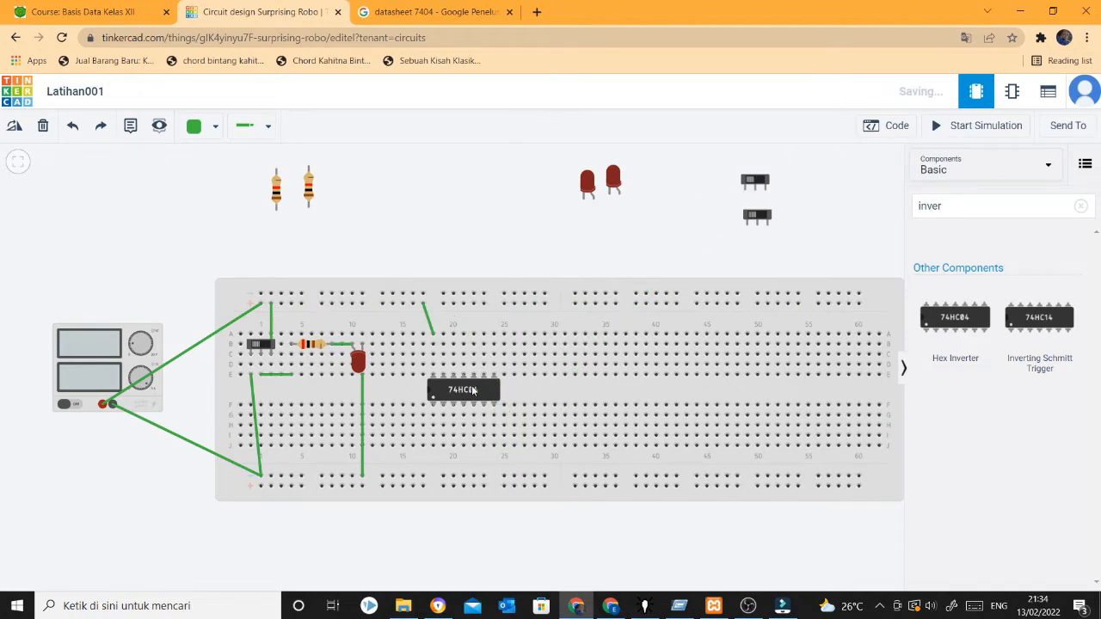
{"action": "left_click", "coordinate": [475, 391]}
{"action": "key", "text": "Escape"}
Step: Move the 74HC04 to columns 19 to 25, and wire column 19 to the upper positive rail and column 25 to the lower negative rail
{"action": "left_click_drag", "start_coordinate": [447, 390], "coordinate": [456, 390]}
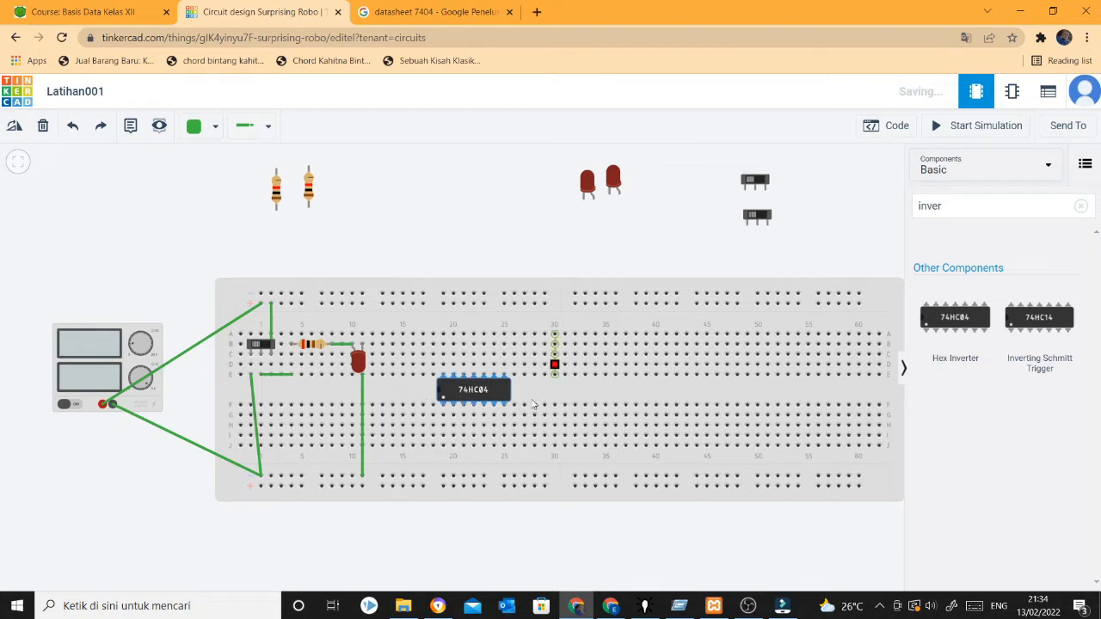
{"action": "left_click", "coordinate": [443, 334]}
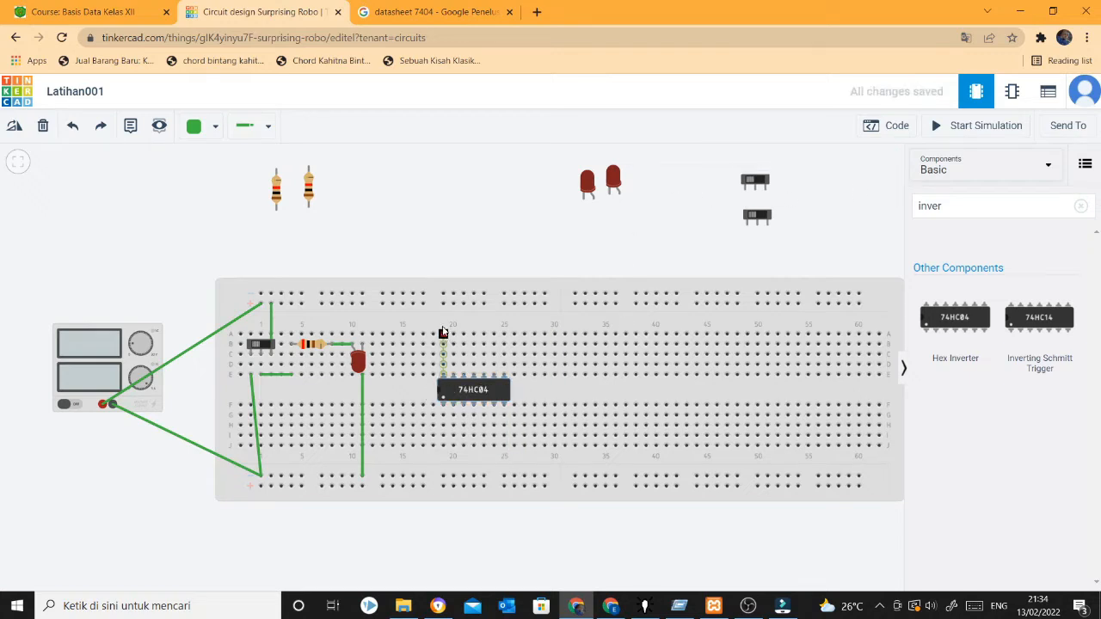
{"action": "left_click", "coordinate": [443, 305]}
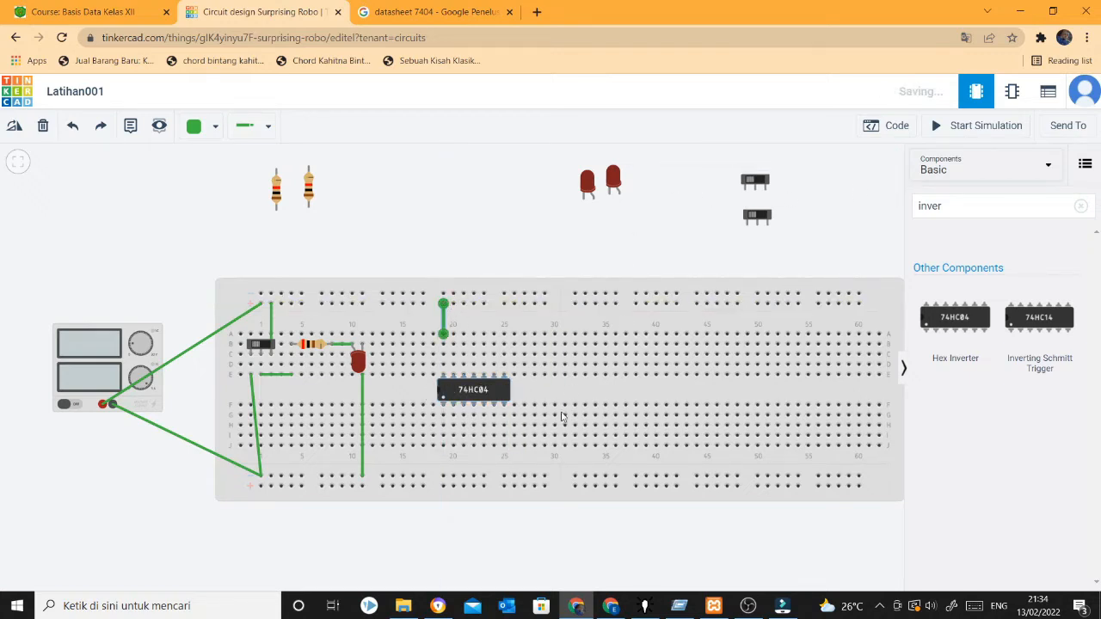
{"action": "left_click", "coordinate": [504, 445]}
{"action": "left_click", "coordinate": [504, 475]}
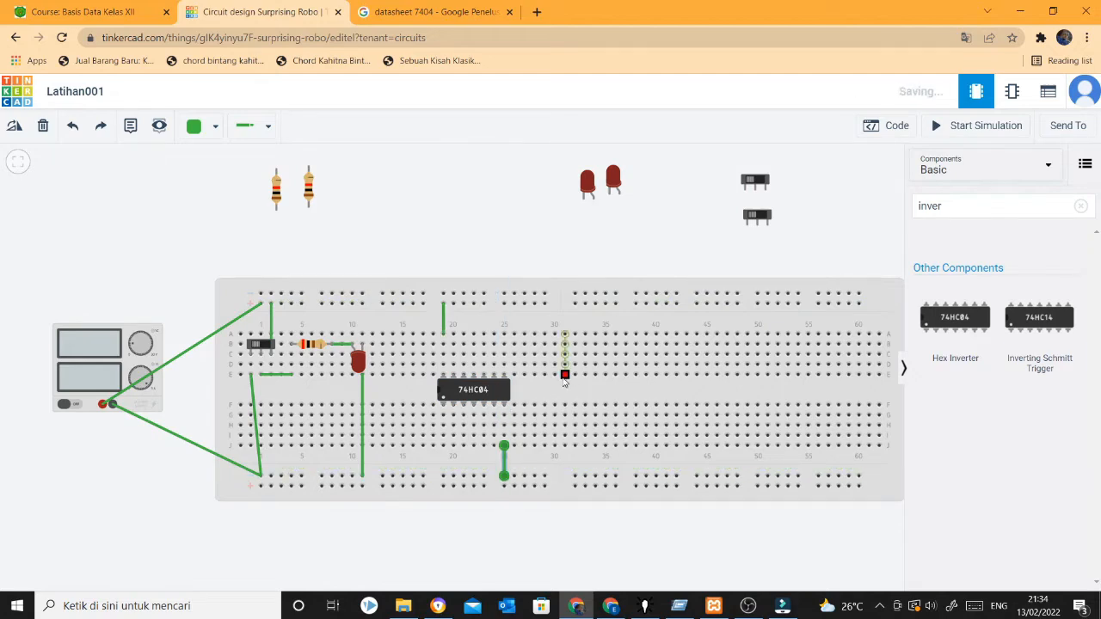
Step: Check the 7404 pinout image, and wire row A of column 4 at the resistor to row C of column 20, the inverter's 6A input
{"action": "left_click", "coordinate": [397, 24]}
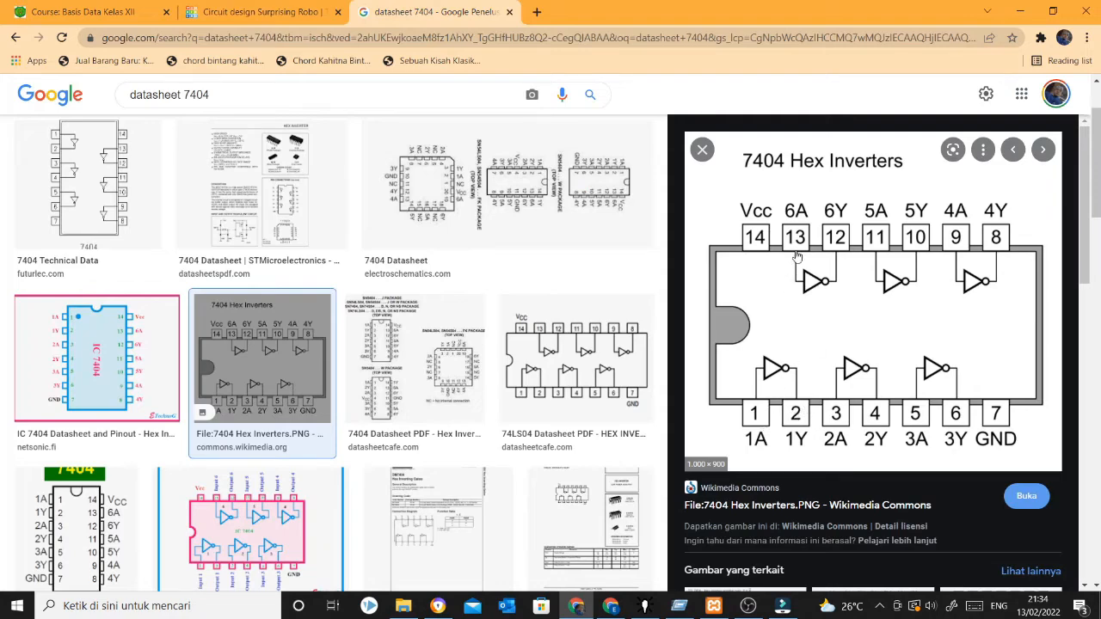
{"action": "left_click", "coordinate": [241, 11]}
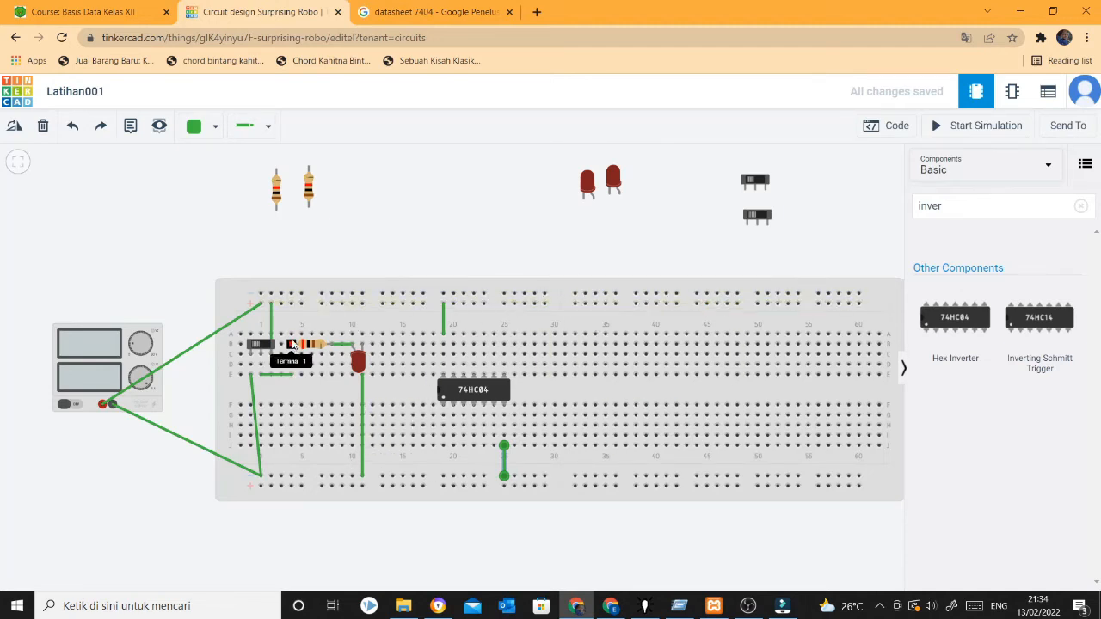
{"action": "left_click_drag", "start_coordinate": [293, 344], "coordinate": [292, 336]}
{"action": "left_click", "coordinate": [292, 336]}
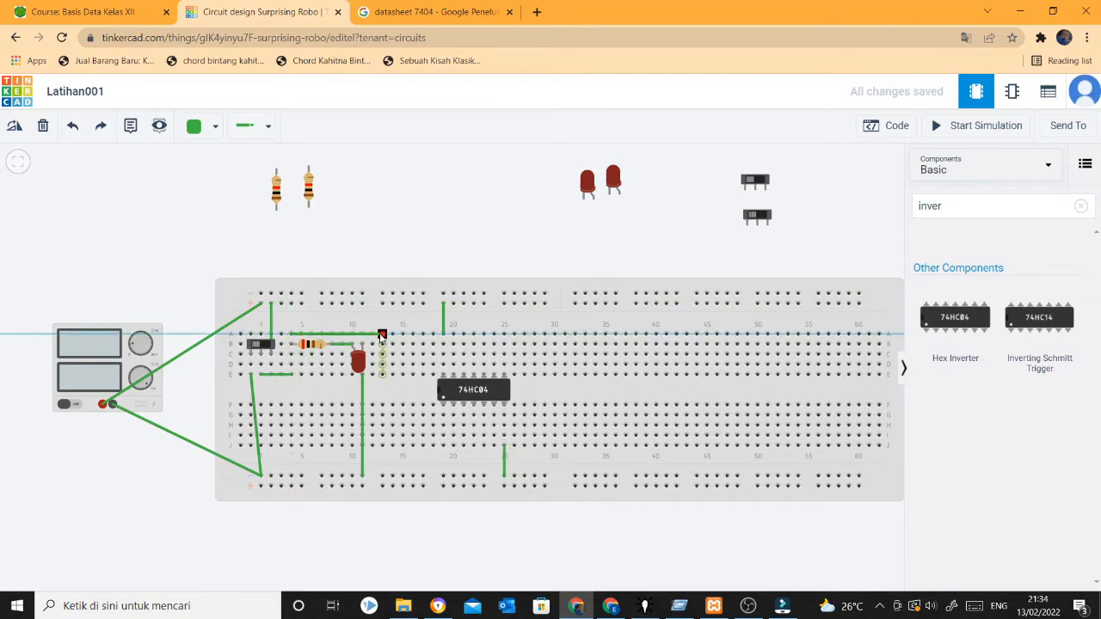
{"action": "left_click", "coordinate": [382, 336]}
{"action": "left_click_drag", "start_coordinate": [381, 335], "coordinate": [458, 360]}
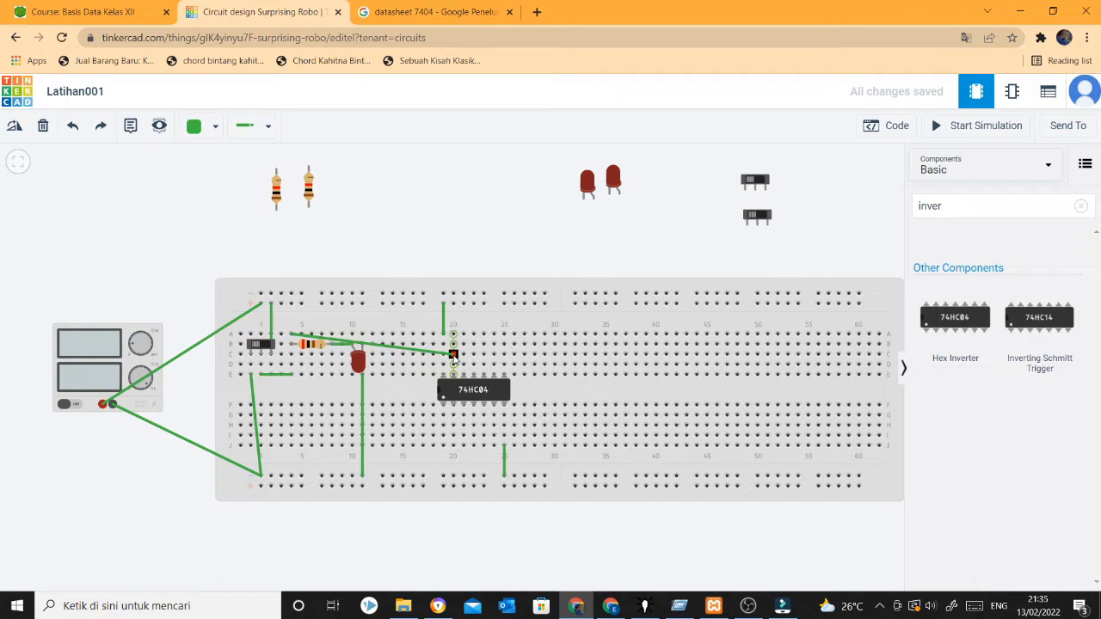
{"action": "left_click", "coordinate": [453, 356]}
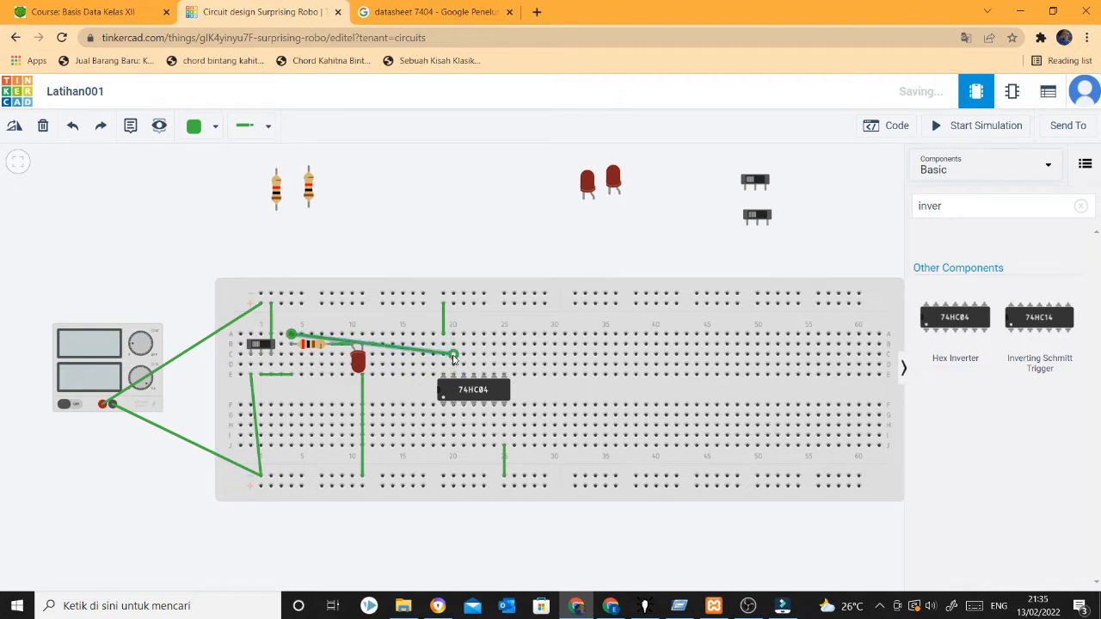
Step: Replace the sloped inverter input wire with a straight one in row D from column 4 to column 20
{"action": "key", "text": "Delete"}
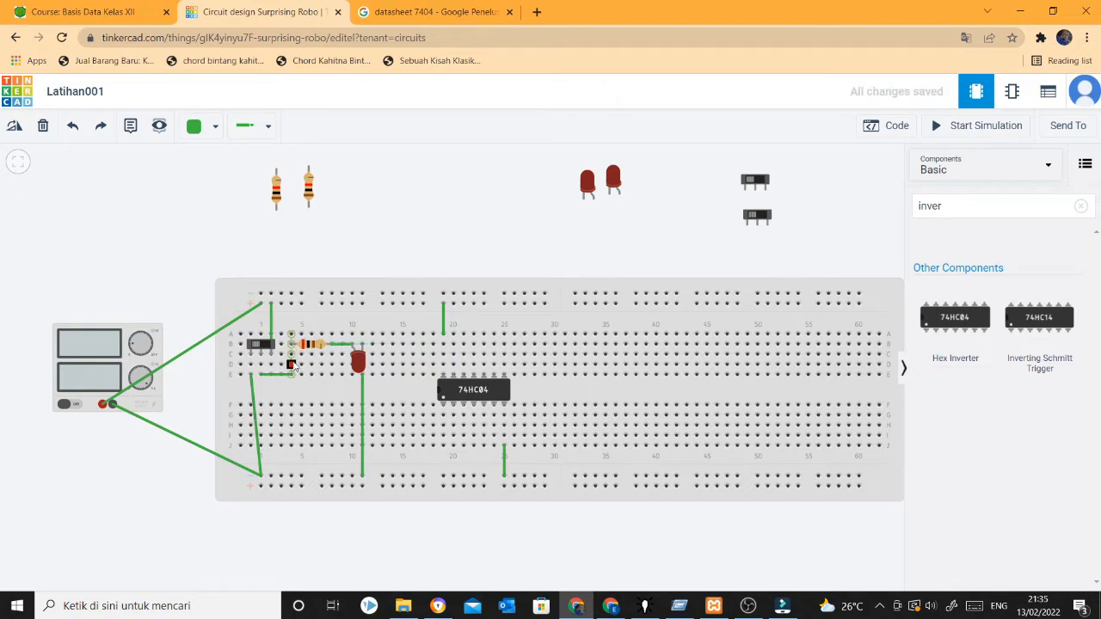
{"action": "left_click", "coordinate": [291, 364]}
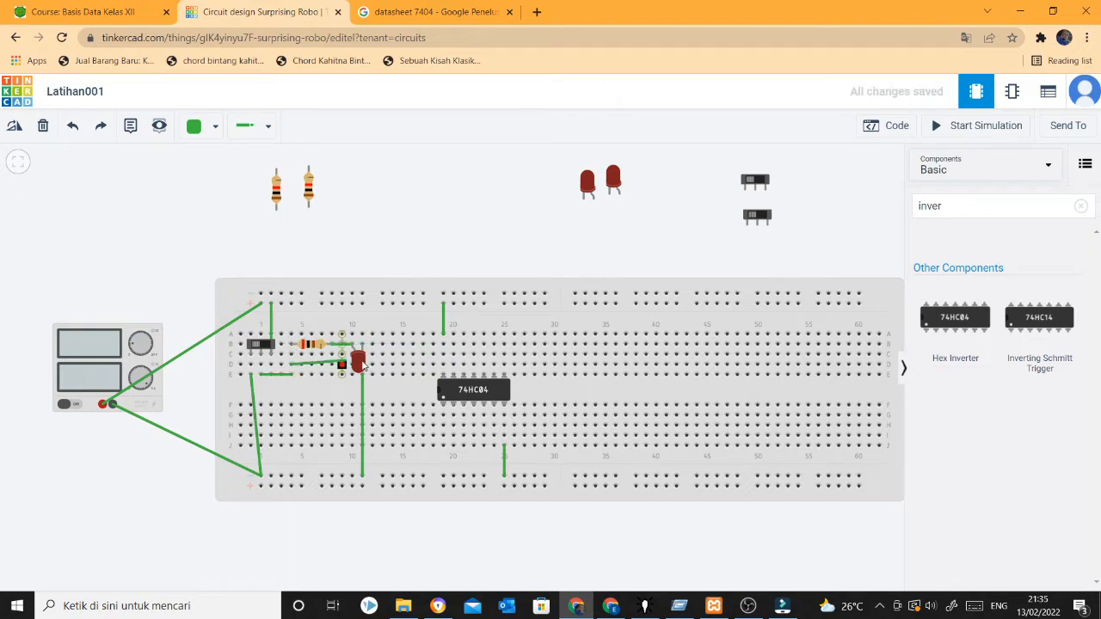
{"action": "left_click", "coordinate": [453, 364]}
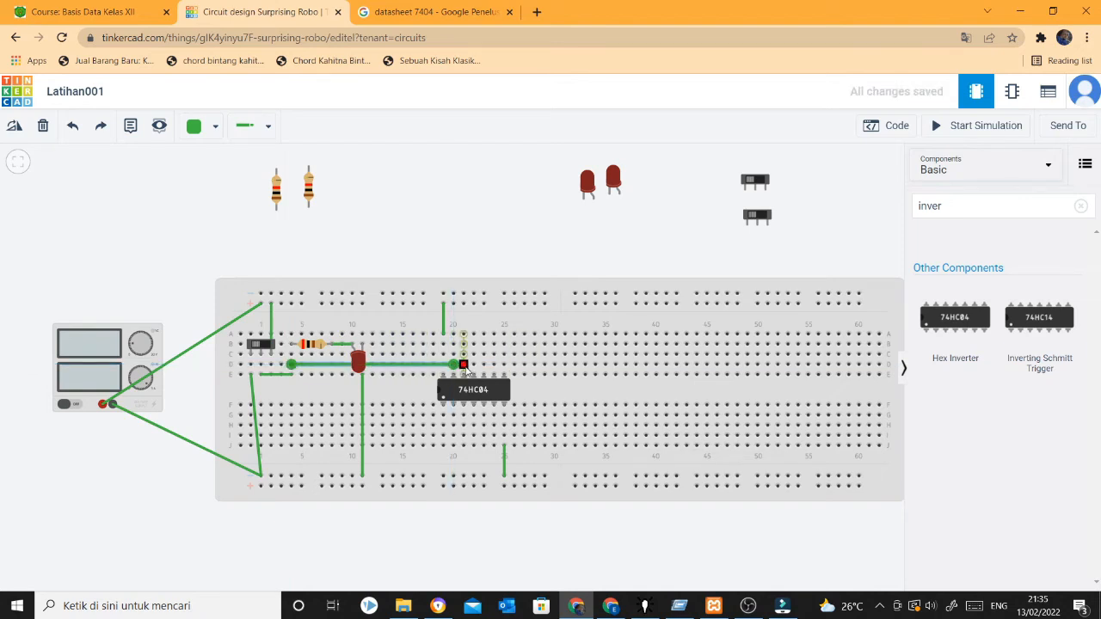
Step: Check the 7404 pinout image, and wire the inverter's 6Y output at row D of column 21 to column 32
{"action": "left_click", "coordinate": [469, 13]}
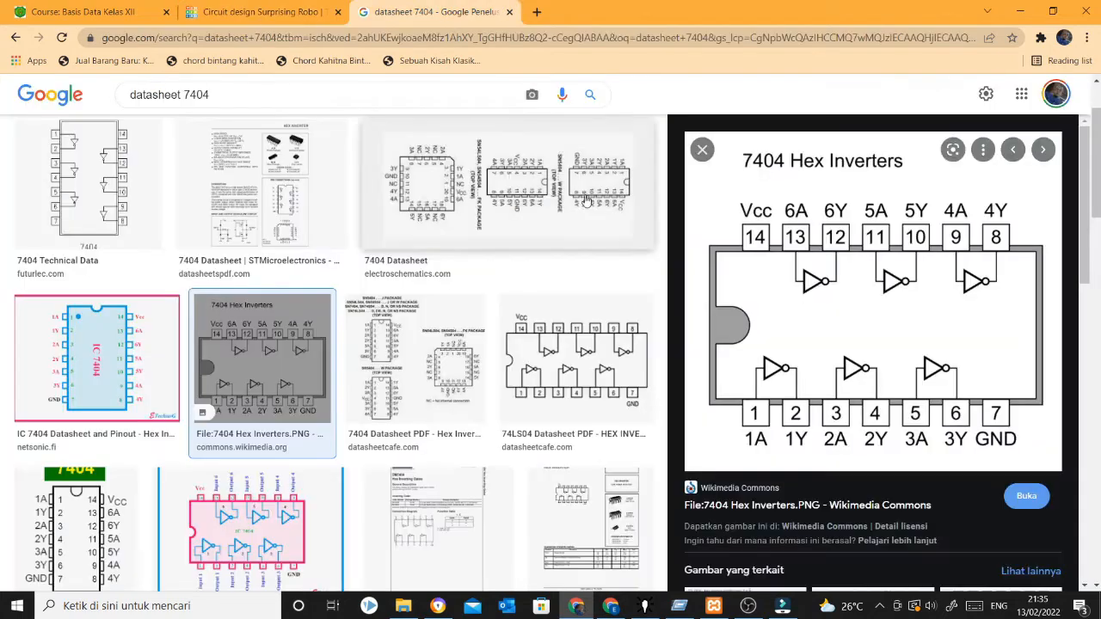
{"action": "left_click", "coordinate": [267, 12]}
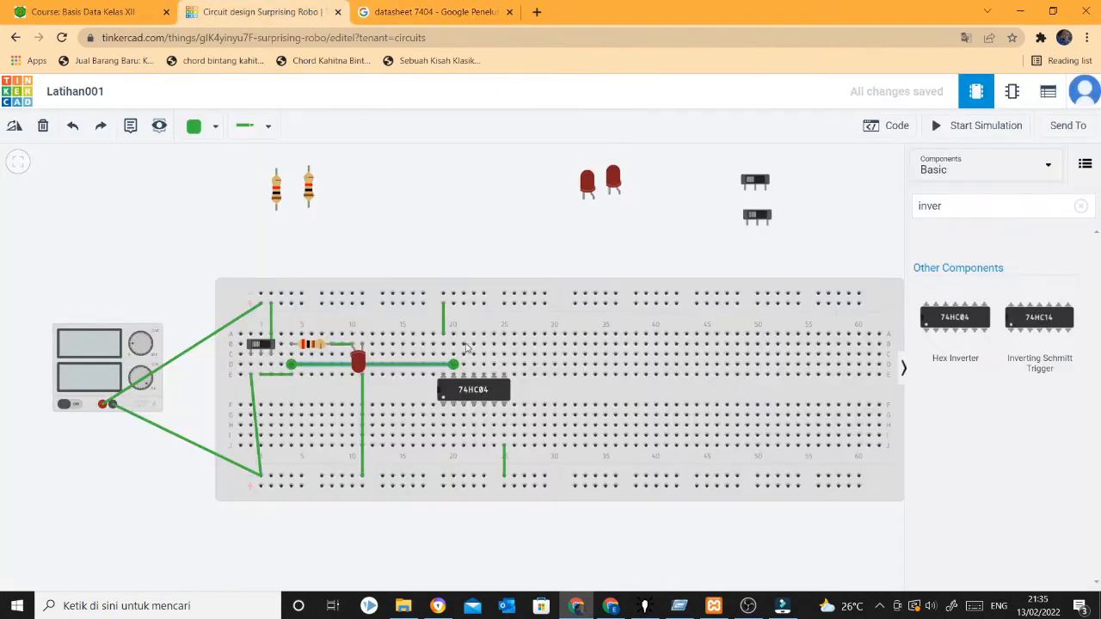
{"action": "left_click_drag", "start_coordinate": [453, 365], "coordinate": [576, 365]}
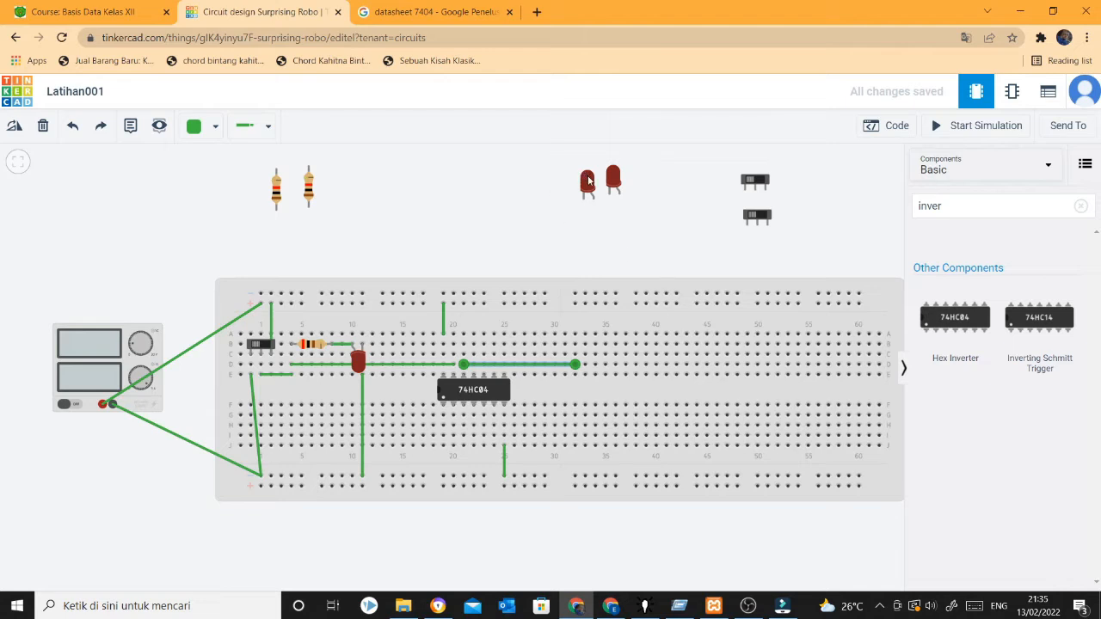
Step: Turn a spare red LED upside down and place its leads in row B of columns 32 and 33
{"action": "left_click_drag", "start_coordinate": [589, 185], "coordinate": [631, 361]}
{"action": "left_click", "coordinate": [17, 126]}
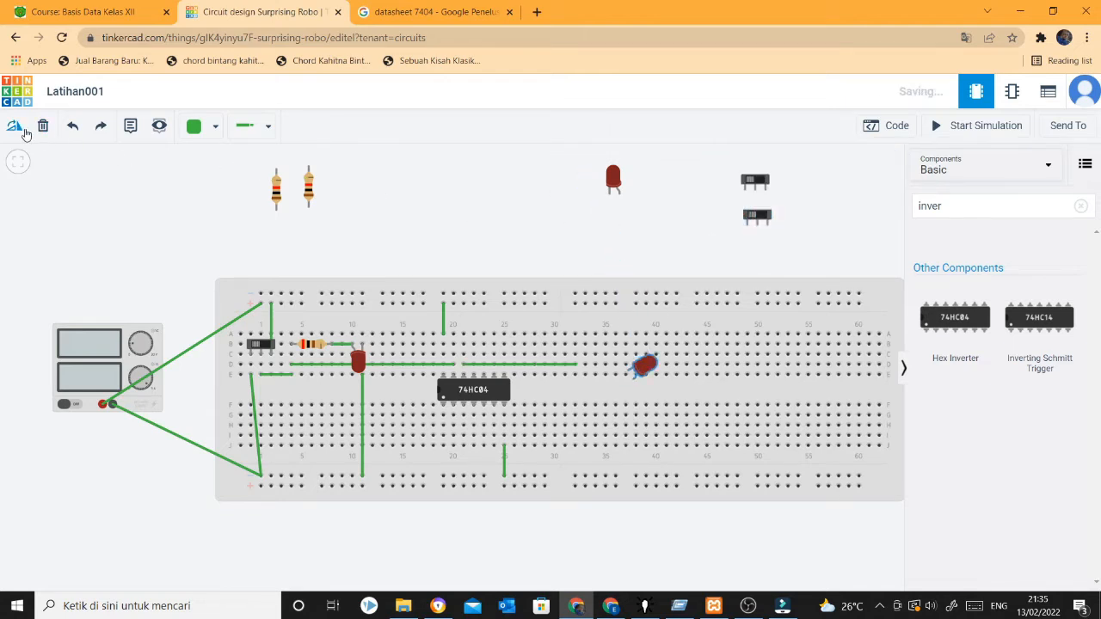
{"action": "left_click", "coordinate": [19, 129]}
{"action": "left_click_drag", "start_coordinate": [633, 396], "coordinate": [584, 370]}
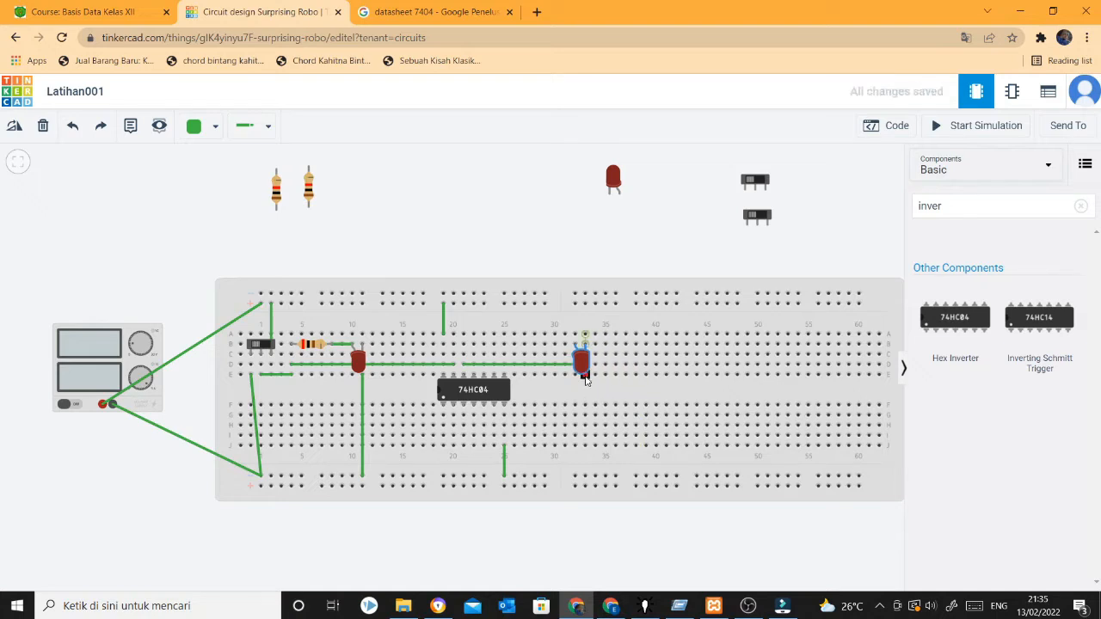
Step: Wire row E of column 33 to the lower negative rail, and test the circuit in a short simulation
{"action": "left_click", "coordinate": [586, 377]}
{"action": "left_click", "coordinate": [584, 476]}
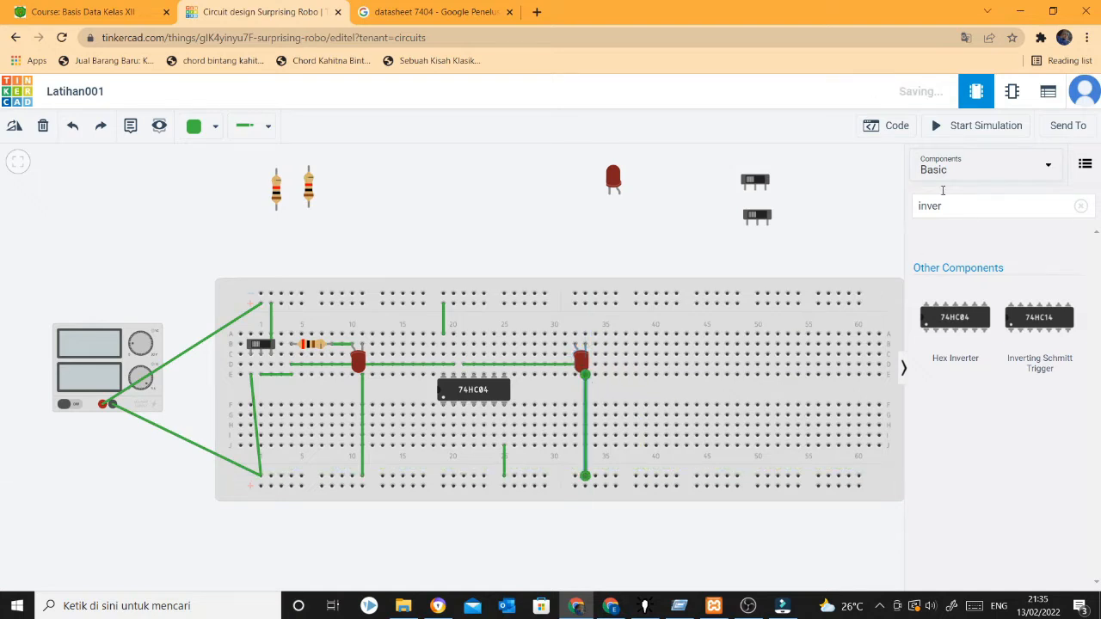
{"action": "left_click", "coordinate": [947, 133]}
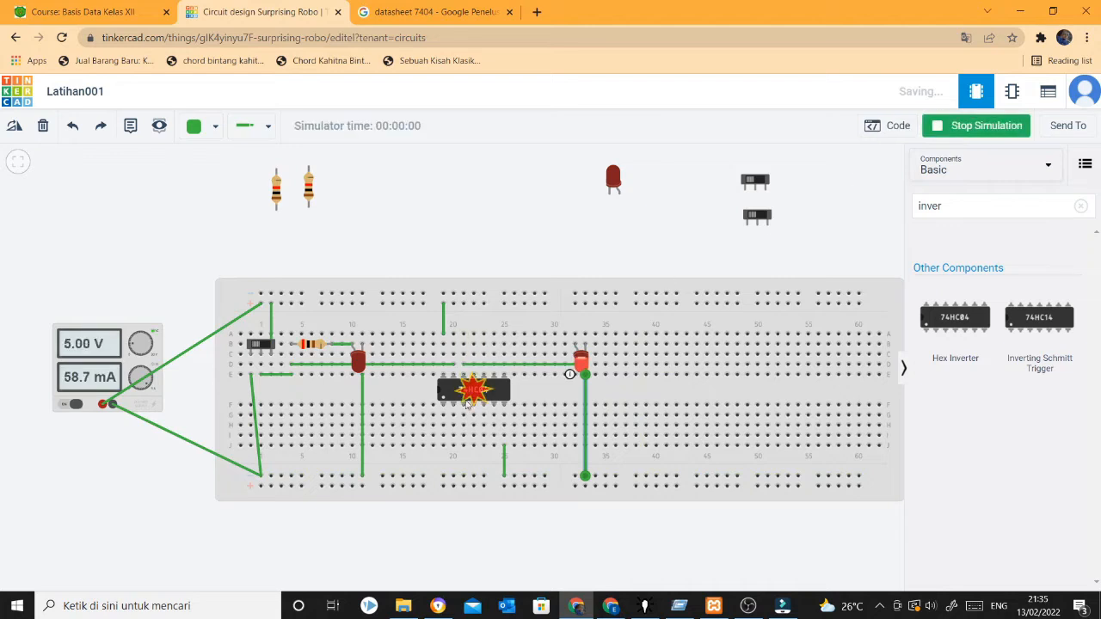
{"action": "left_click", "coordinate": [963, 132]}
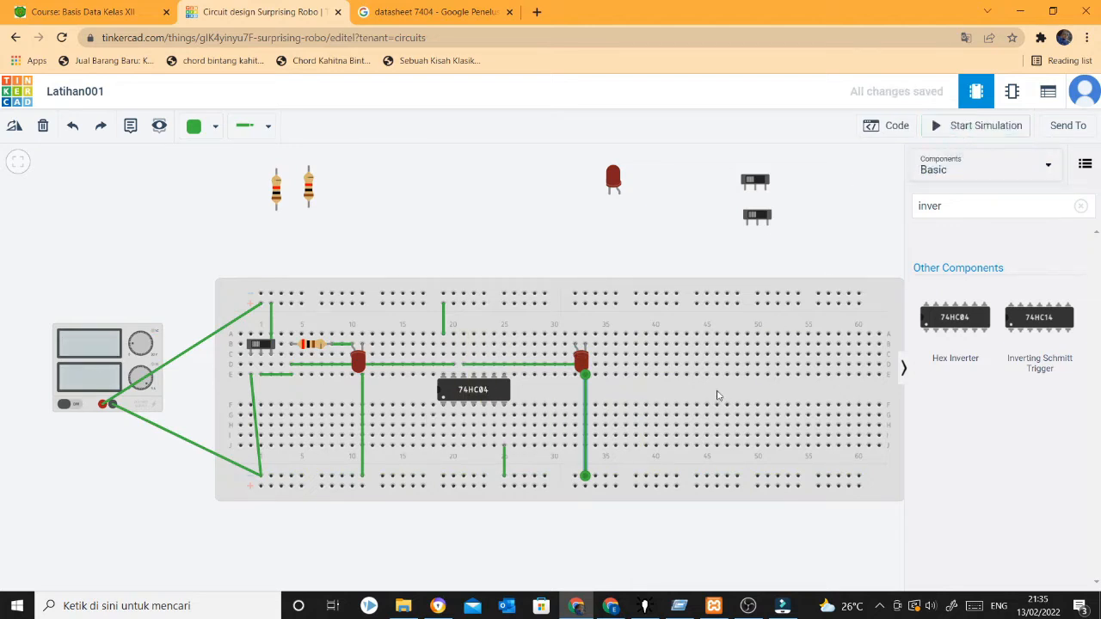
Step: Delete the output wire between columns 21 and 32, and move the second LED off the breadboard
{"action": "left_click", "coordinate": [582, 363]}
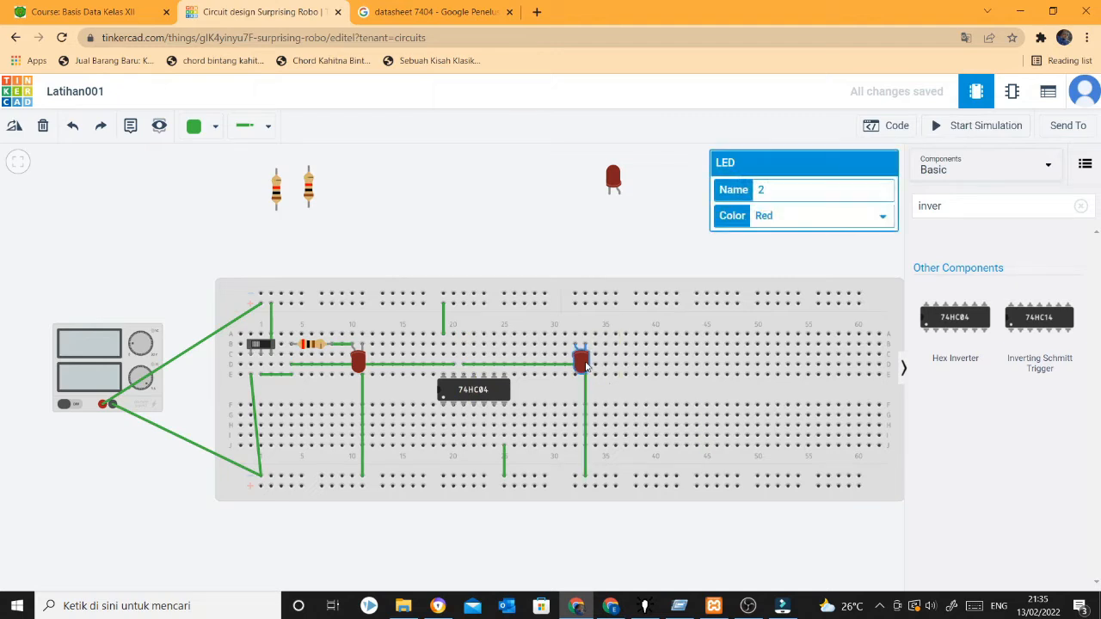
{"action": "mouse_move", "coordinate": [582, 361]}
{"action": "left_mouse_down"}
{"action": "mouse_move", "coordinate": [602, 359]}
{"action": "mouse_move", "coordinate": [582, 359]}
{"action": "left_mouse_up"}
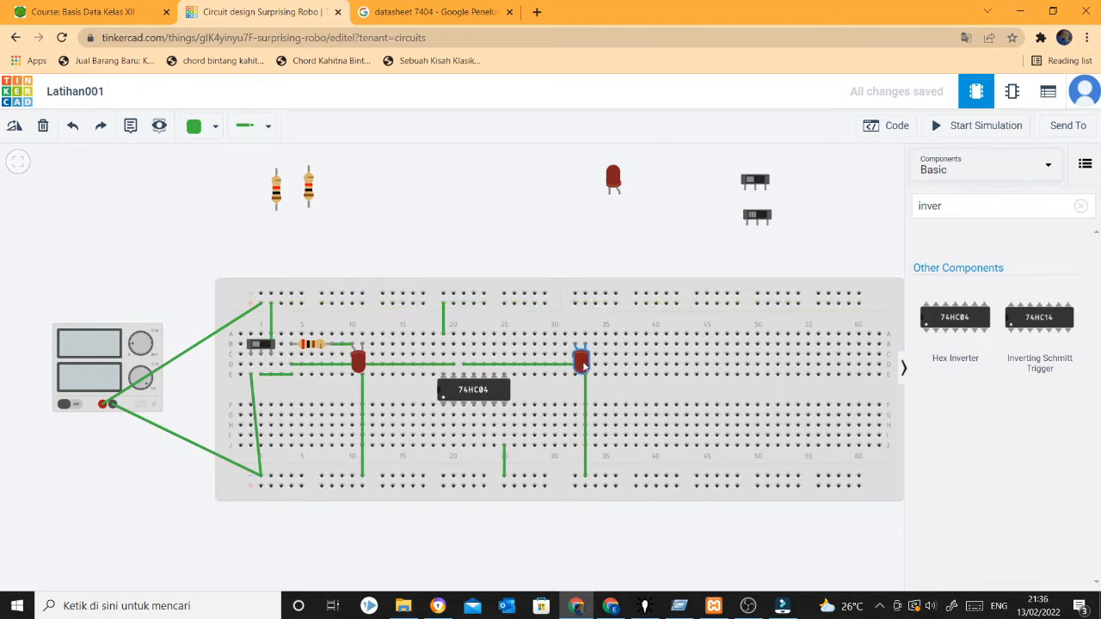
{"action": "mouse_move", "coordinate": [584, 368]}
{"action": "left_mouse_down"}
{"action": "mouse_move", "coordinate": [582, 340]}
{"action": "mouse_move", "coordinate": [584, 362]}
{"action": "left_mouse_up"}
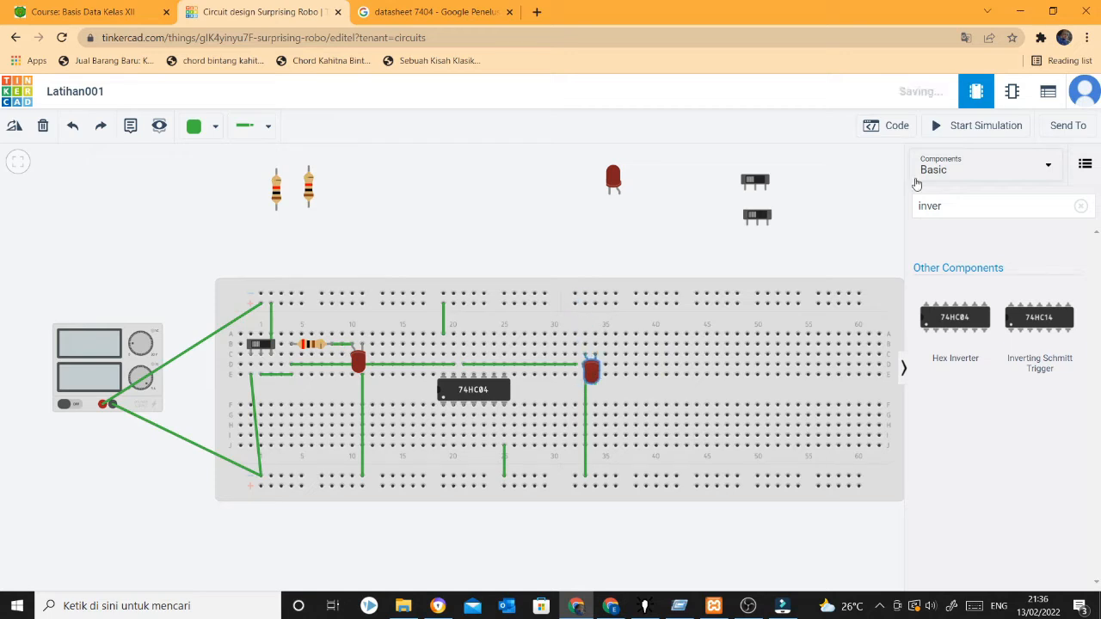
{"action": "left_click", "coordinate": [574, 365]}
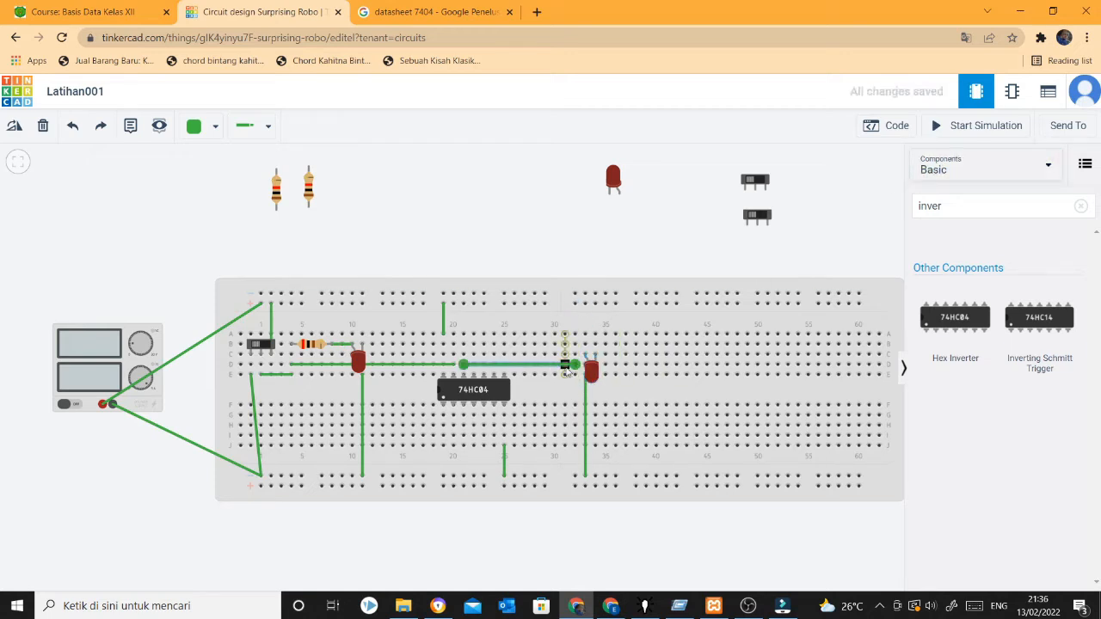
{"action": "key", "text": "Delete"}
{"action": "left_click_drag", "start_coordinate": [591, 368], "coordinate": [515, 192]}
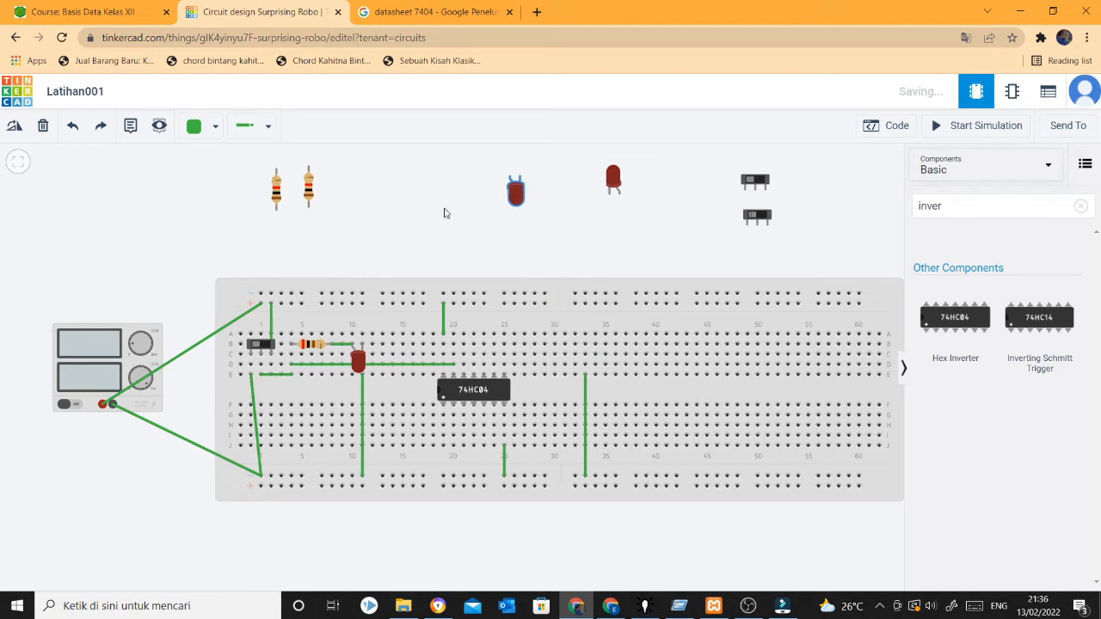
Step: Rotate a spare resistor horizontally, place it in row C across columns 33 to 37, and delete the ground wire at column 33
{"action": "left_click", "coordinate": [313, 201]}
{"action": "left_click", "coordinate": [311, 194]}
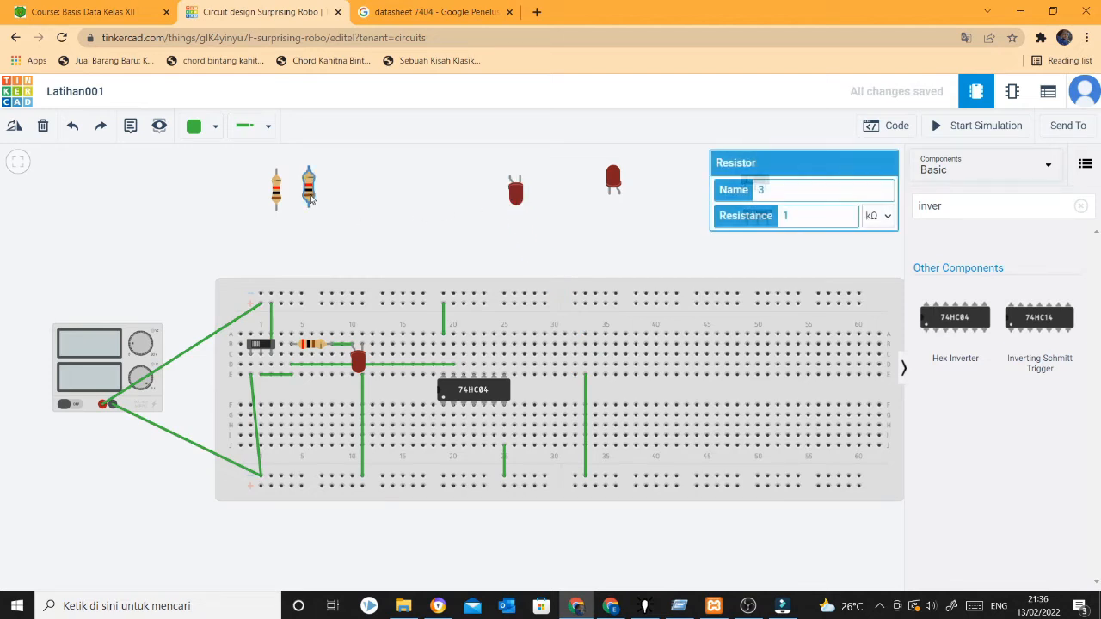
{"action": "left_click", "coordinate": [14, 128]}
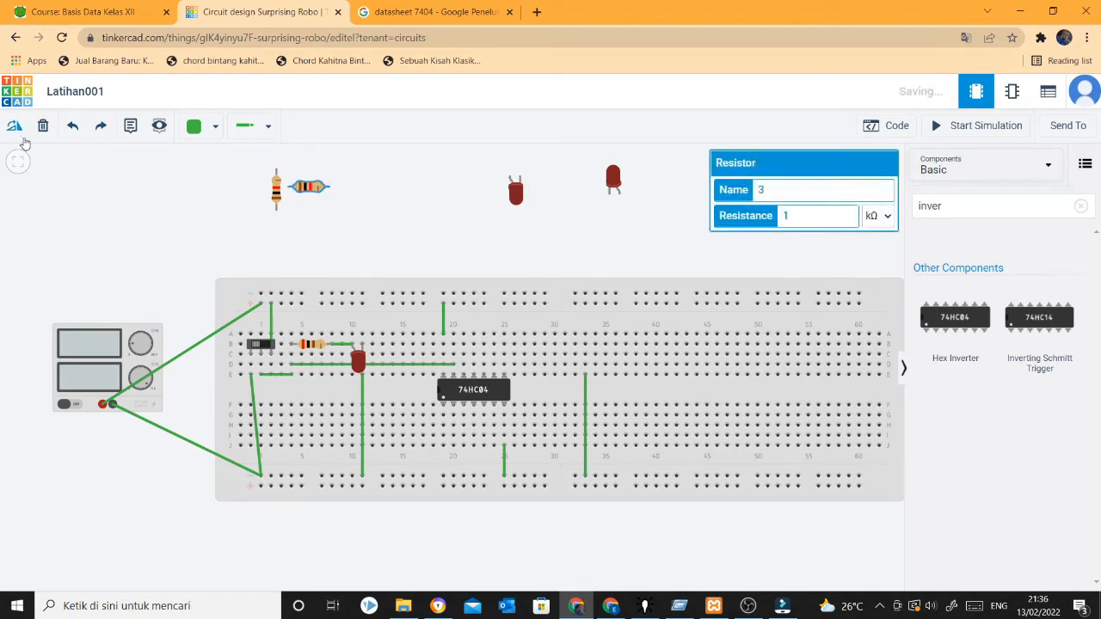
{"action": "left_click_drag", "start_coordinate": [308, 191], "coordinate": [606, 361]}
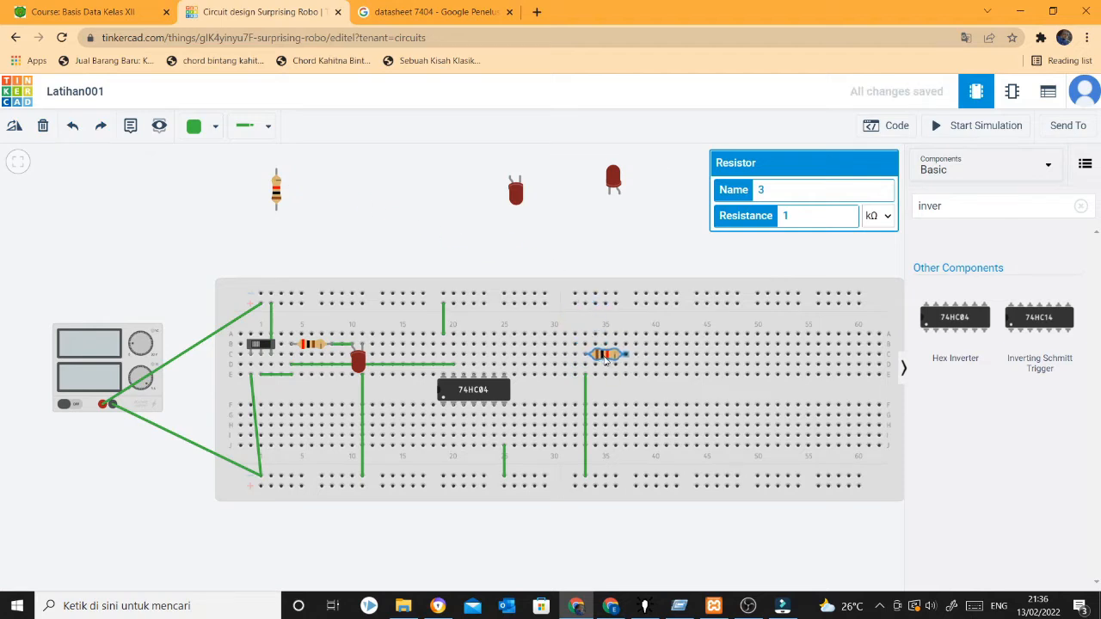
{"action": "left_click", "coordinate": [586, 391]}
{"action": "key", "text": "Delete"}
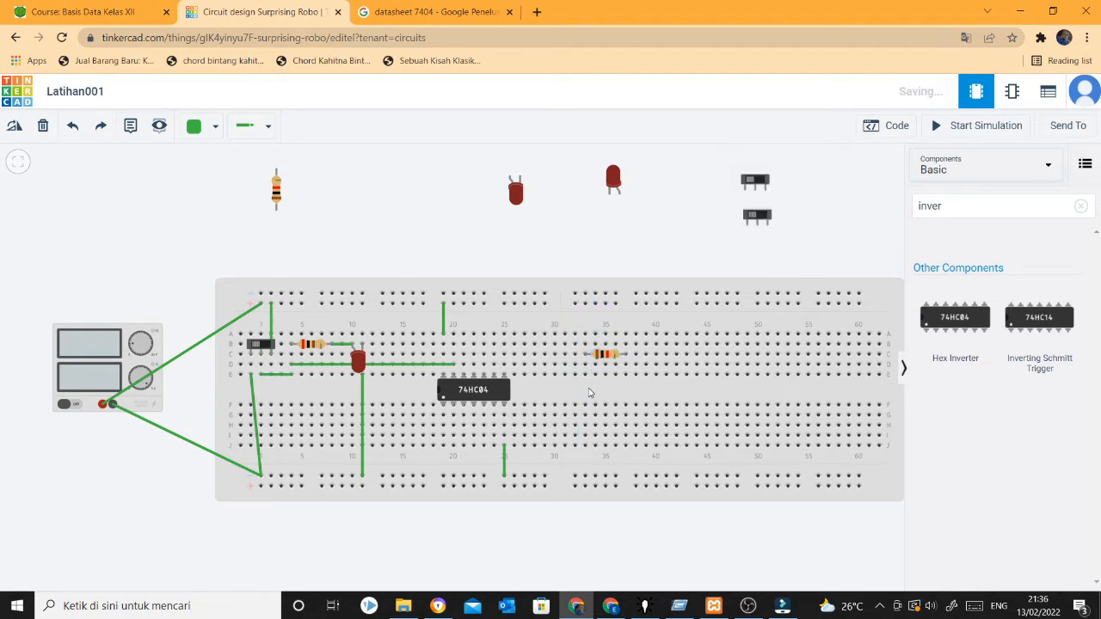
{"action": "left_click_drag", "start_coordinate": [608, 356], "coordinate": [607, 366]}
Step: Place the second LED in row C of columns 40 and 41, and wire row D of column 21 to column 33
{"action": "left_click_drag", "start_coordinate": [518, 196], "coordinate": [665, 367]}
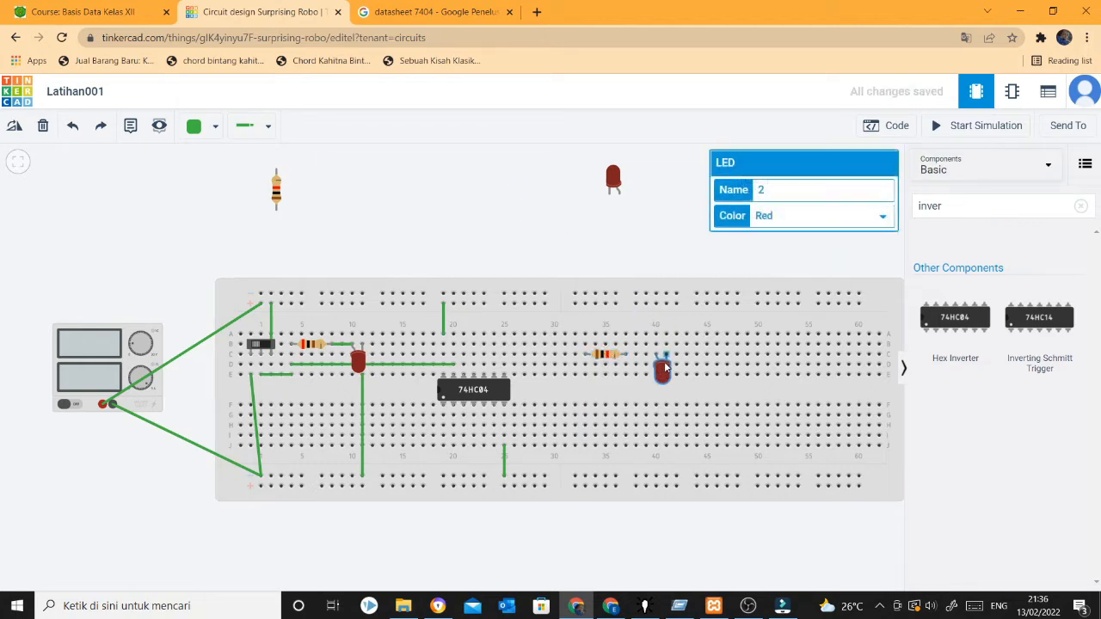
{"action": "left_click", "coordinate": [462, 376]}
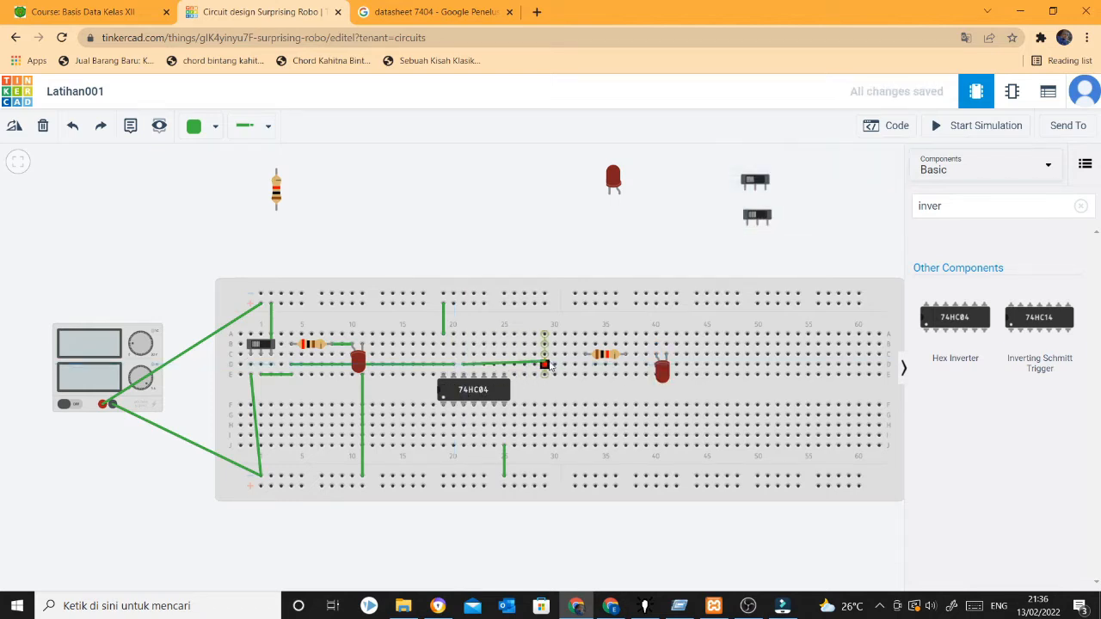
{"action": "left_click", "coordinate": [585, 365]}
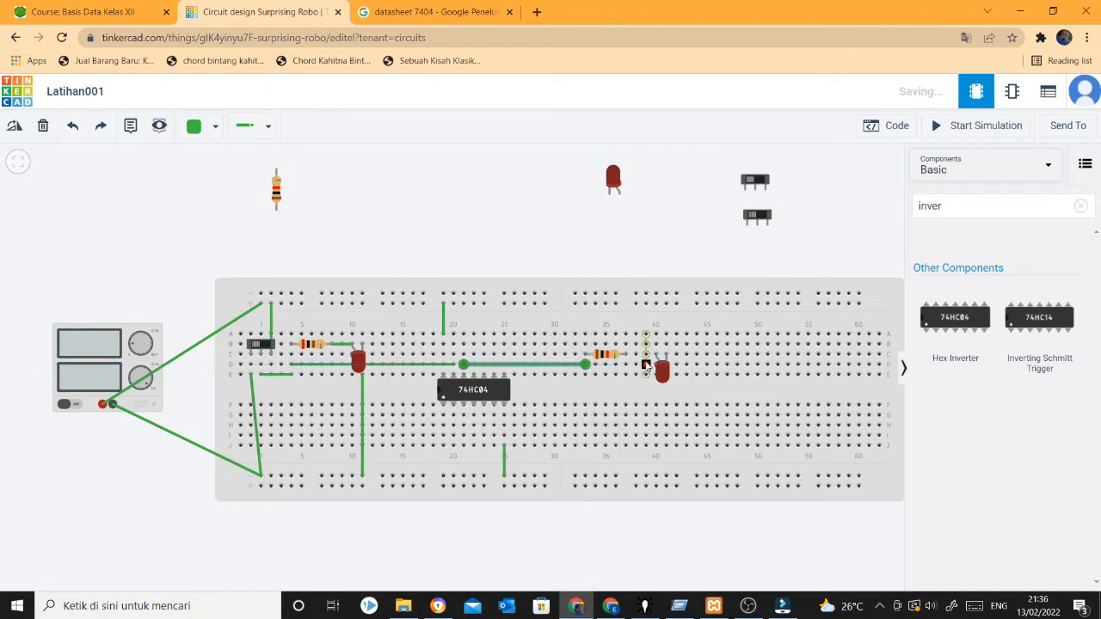
Step: Wire the resistor's end at column 37 to the LED lead at column 40, and the cathode at column 41 to the lower negative rail
{"action": "left_click", "coordinate": [626, 355]}
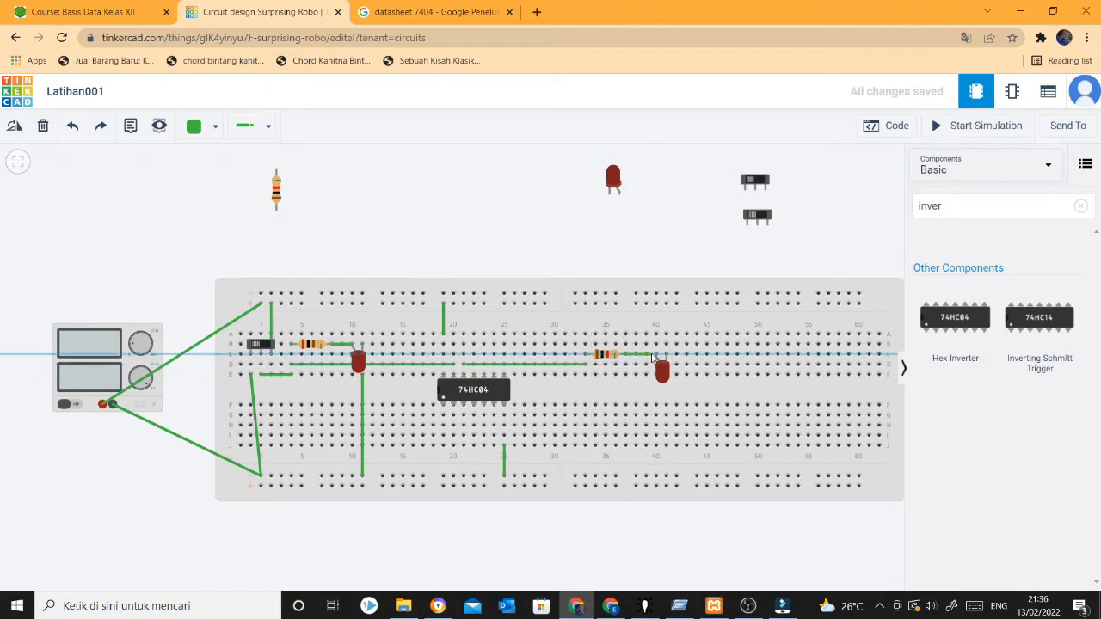
{"action": "left_click", "coordinate": [656, 356]}
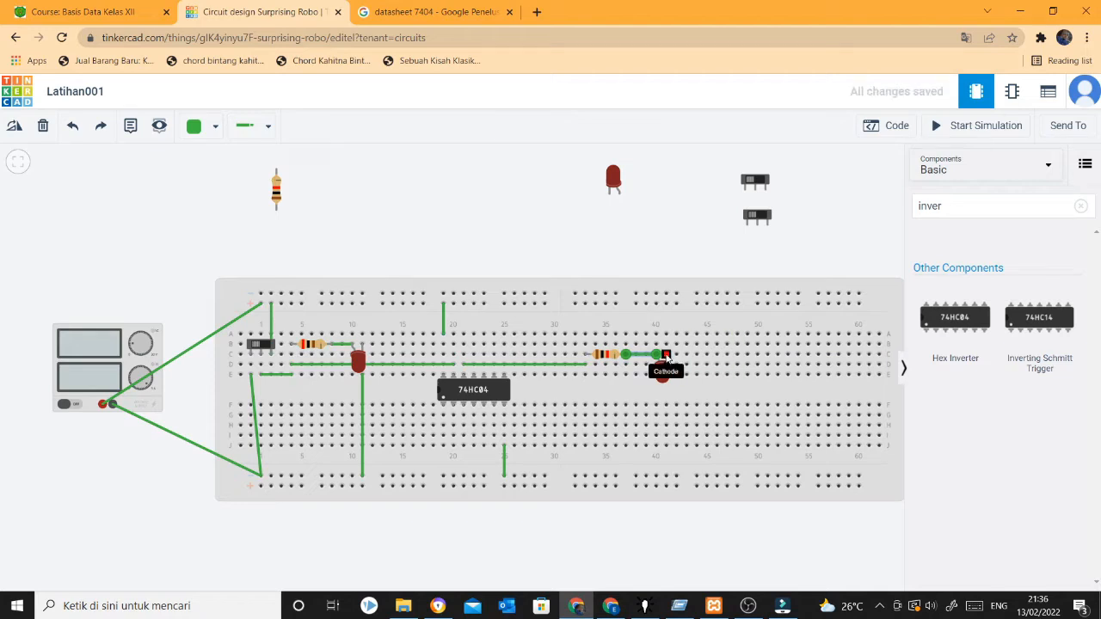
{"action": "left_click", "coordinate": [666, 361]}
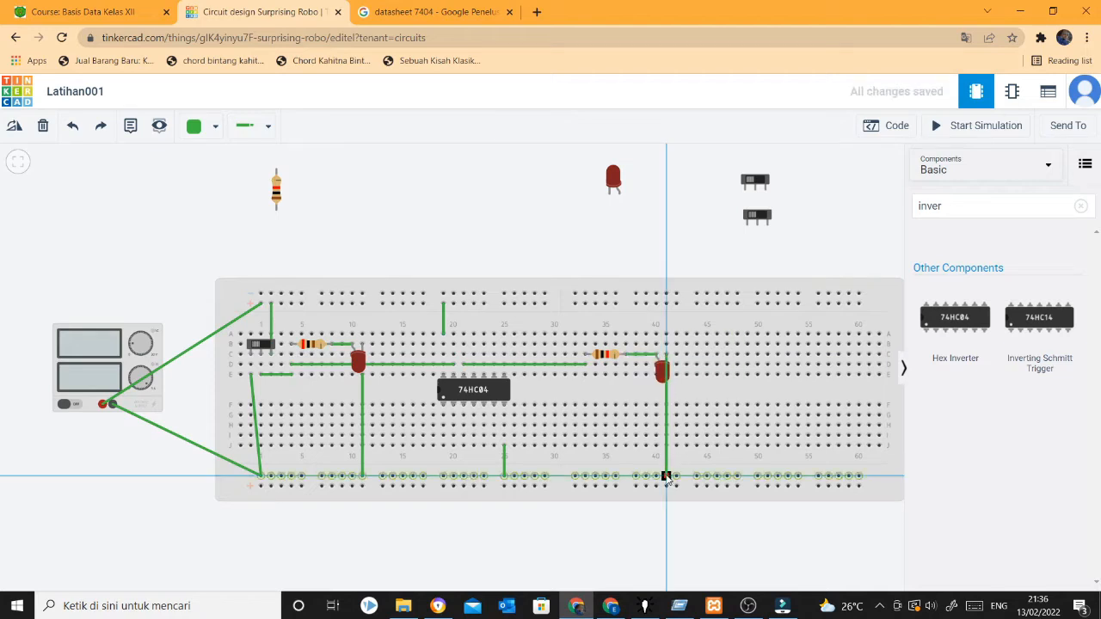
{"action": "left_click", "coordinate": [666, 477]}
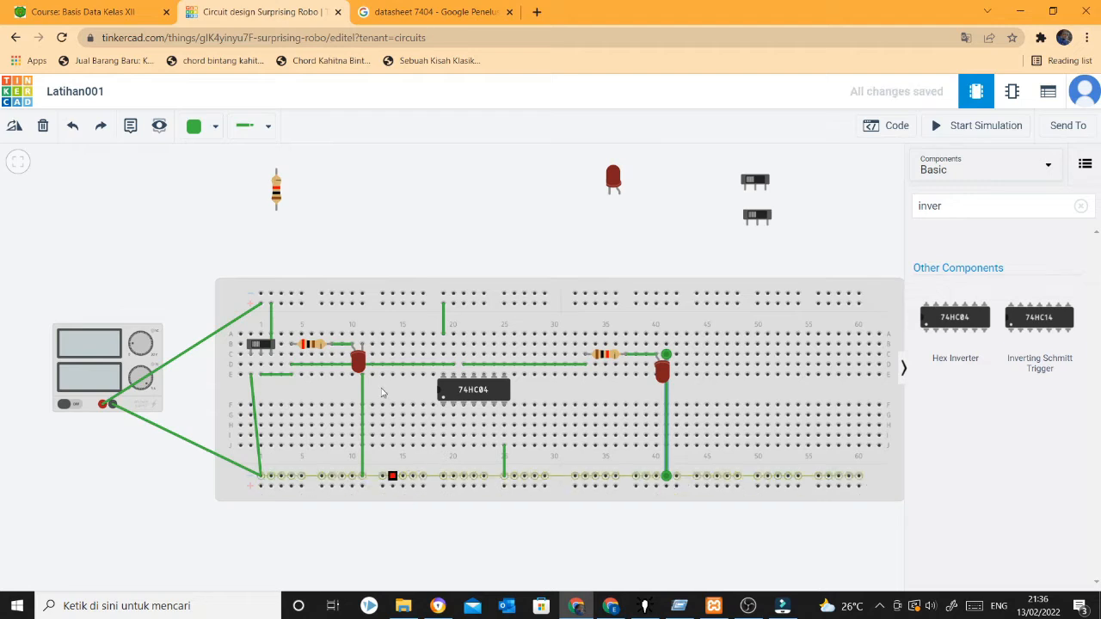
Step: Test the circuit in a short simulation, and set the resistor at columns 33 to 37 to 200 Ω
{"action": "left_click", "coordinate": [951, 129]}
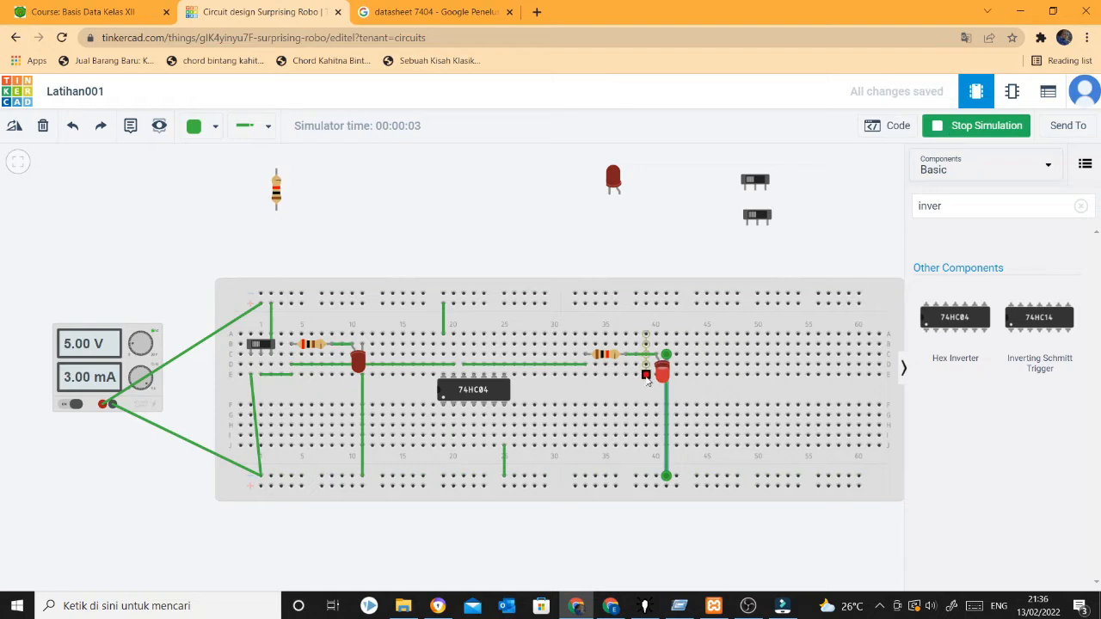
{"action": "left_click", "coordinate": [957, 127]}
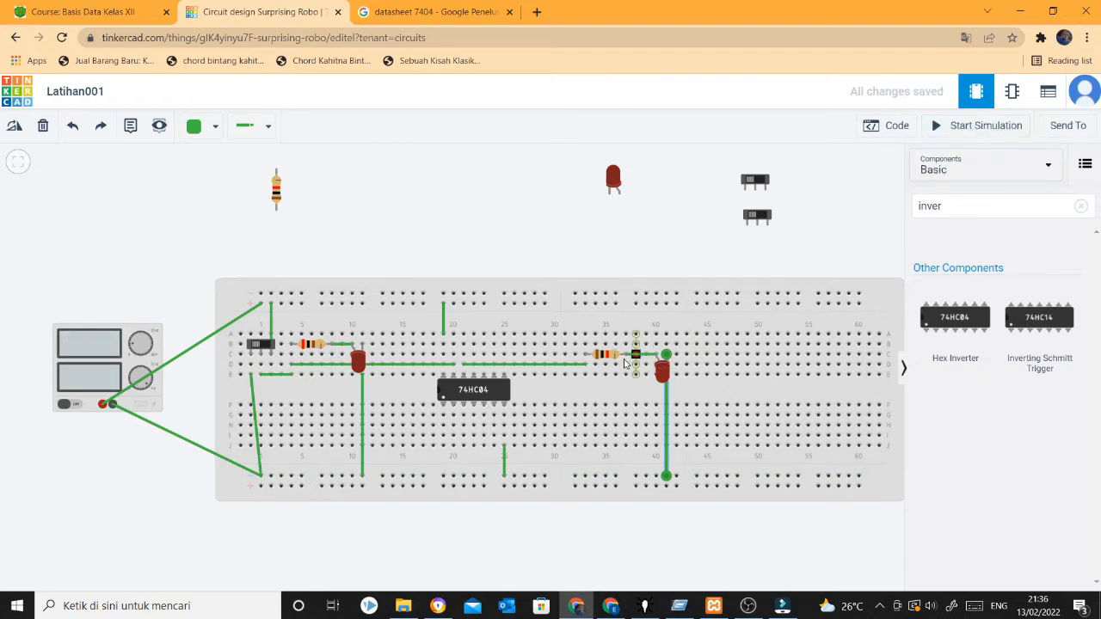
{"action": "left_click", "coordinate": [612, 354]}
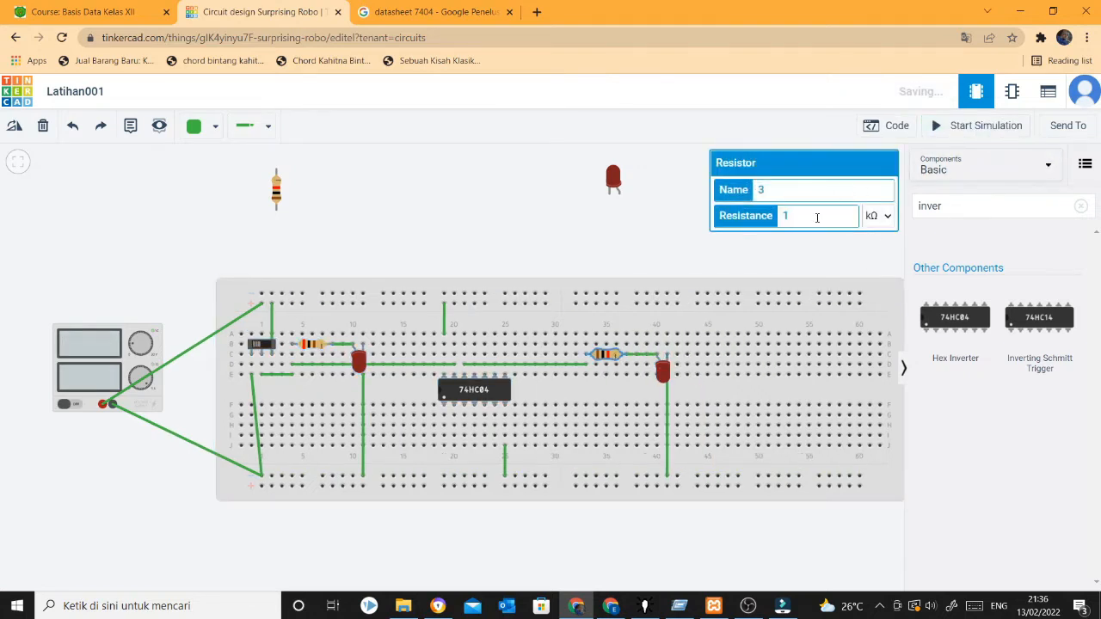
{"action": "left_click", "coordinate": [877, 216]}
{"action": "left_click", "coordinate": [862, 281]}
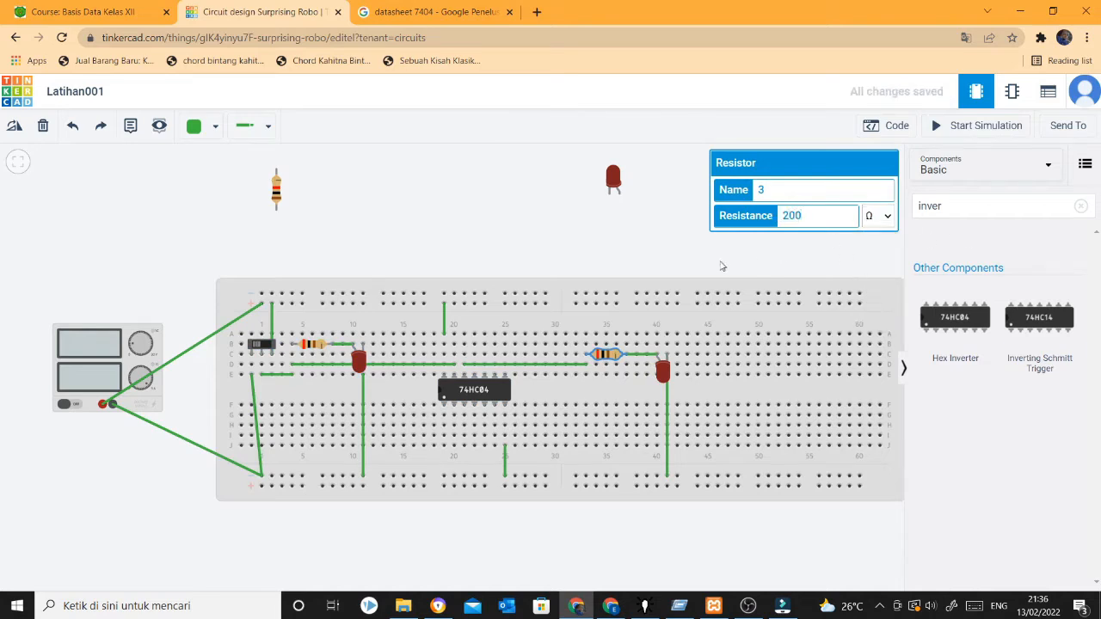
{"action": "left_click_drag", "start_coordinate": [722, 267], "coordinate": [729, 262]}
Step: Simulate the inverter circuit, toggle the breadboard slideswitch on and back off to compare both LEDs, and stop the simulation
{"action": "left_click", "coordinate": [975, 126]}
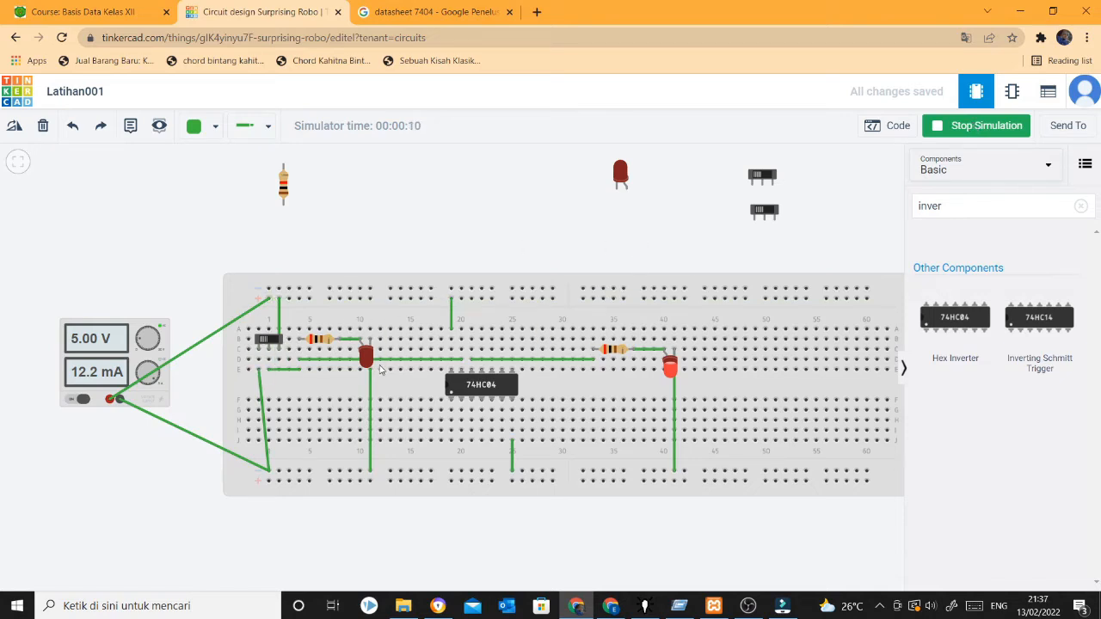
{"action": "left_click", "coordinate": [275, 341]}
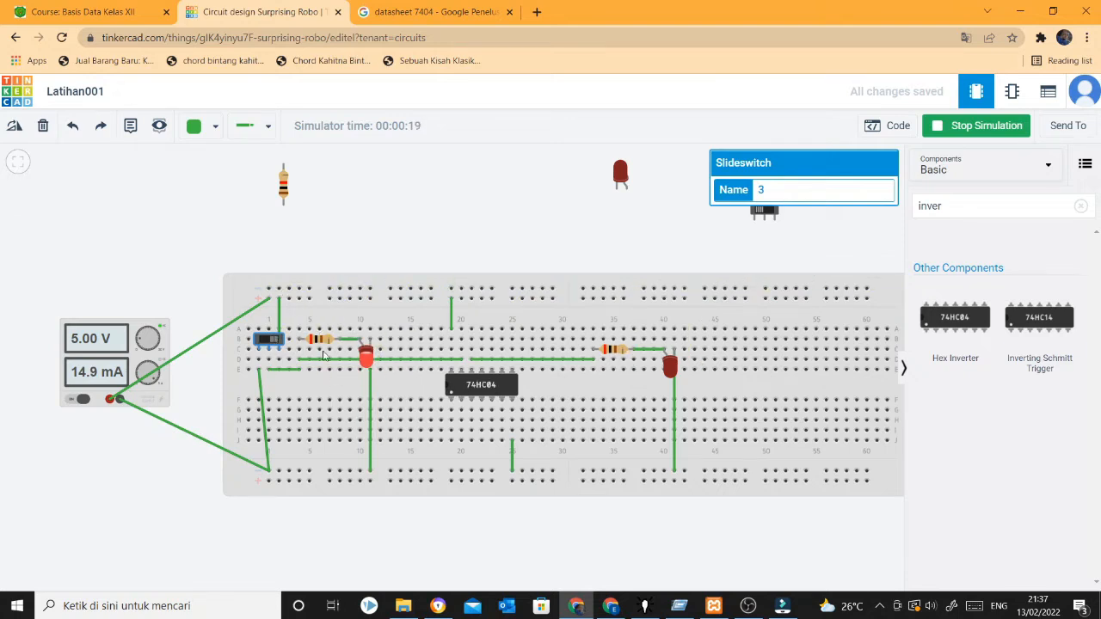
{"action": "left_click", "coordinate": [264, 345]}
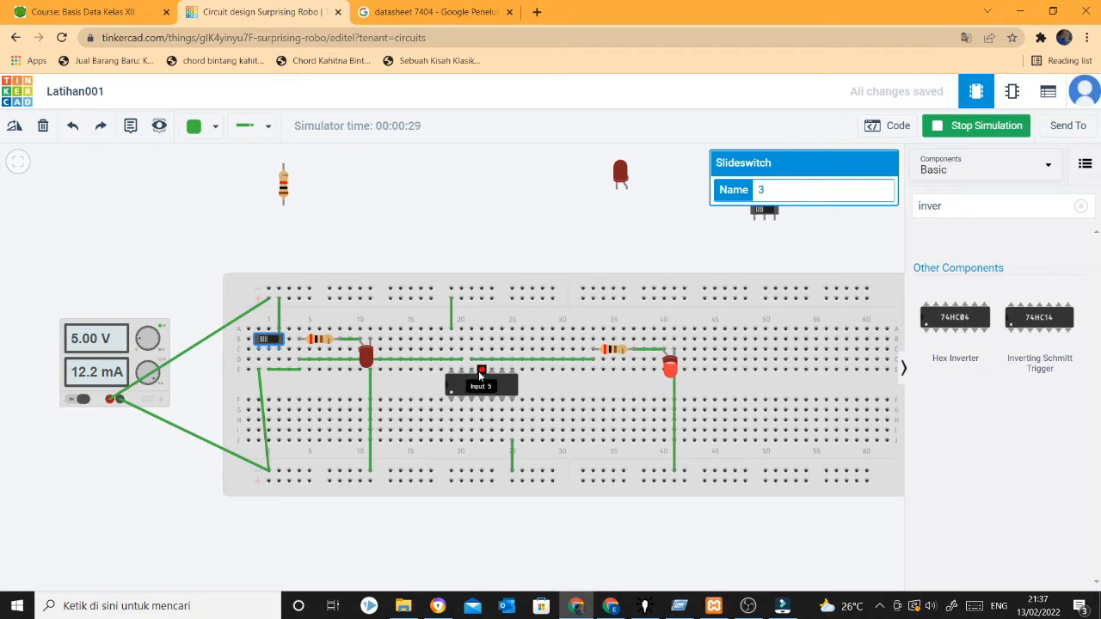
{"action": "left_click", "coordinate": [960, 129]}
Step: Move the 74HC04 off the breadboard into the empty area above it, and search the component library for "and"
{"action": "left_click_drag", "start_coordinate": [481, 388], "coordinate": [459, 196]}
{"action": "left_click_drag", "start_coordinate": [970, 209], "coordinate": [906, 209]}
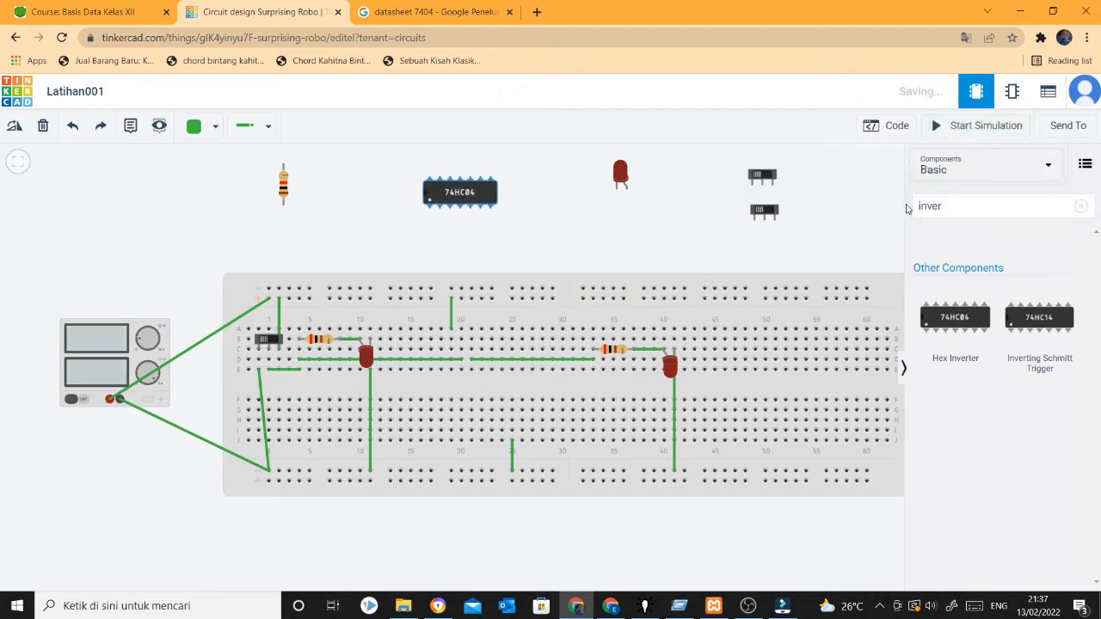
{"action": "left_click", "coordinate": [970, 210]}
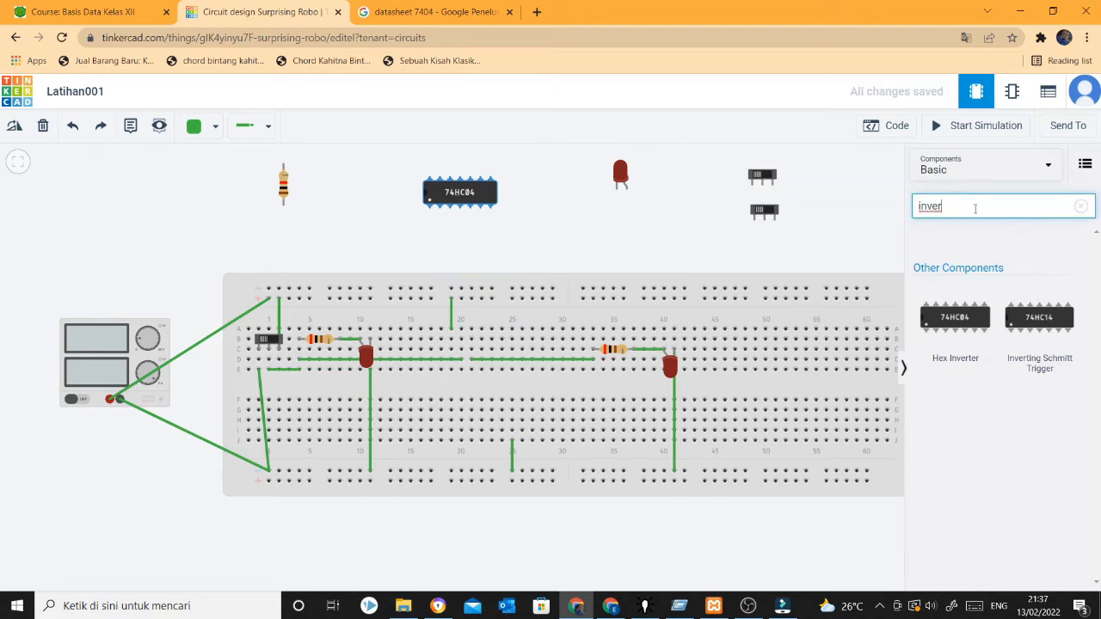
{"action": "left_click_drag", "start_coordinate": [976, 209], "coordinate": [913, 208]}
{"action": "left_click", "coordinate": [934, 205]}
{"action": "type", "text": "and"}
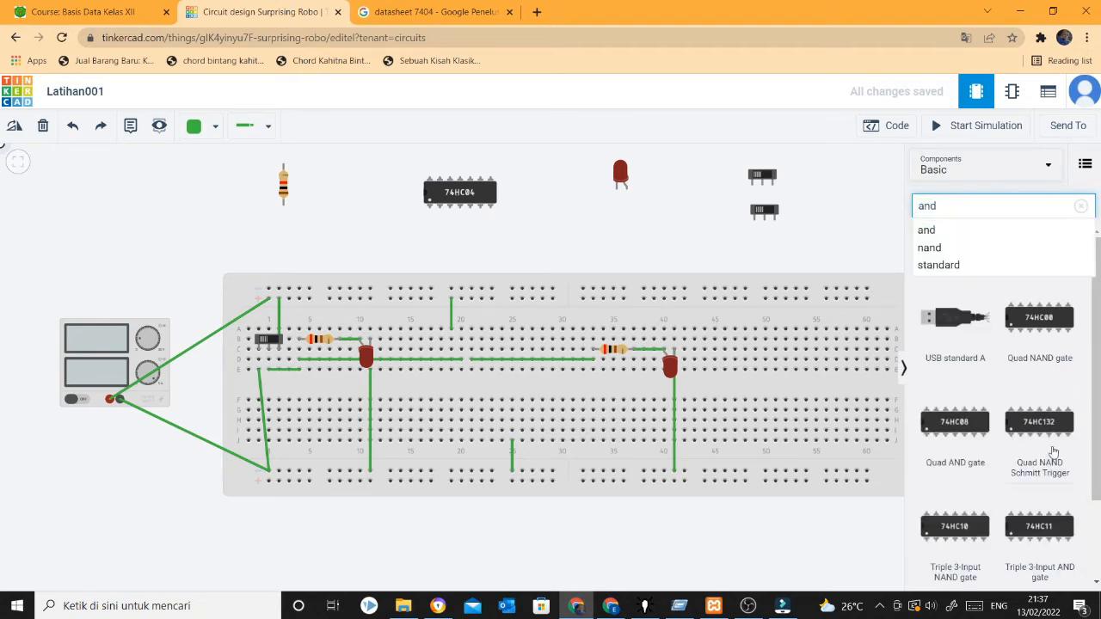
{"action": "left_click", "coordinate": [975, 439]}
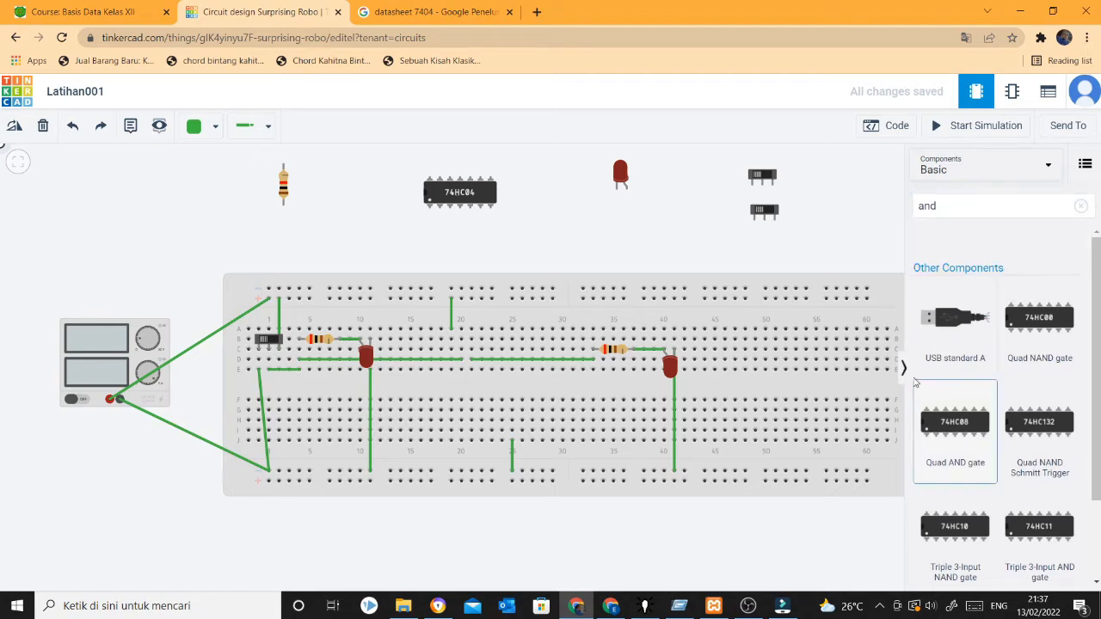
{"action": "scroll", "coordinate": [1035, 468], "scroll_direction": "down", "scroll_amount": 1}
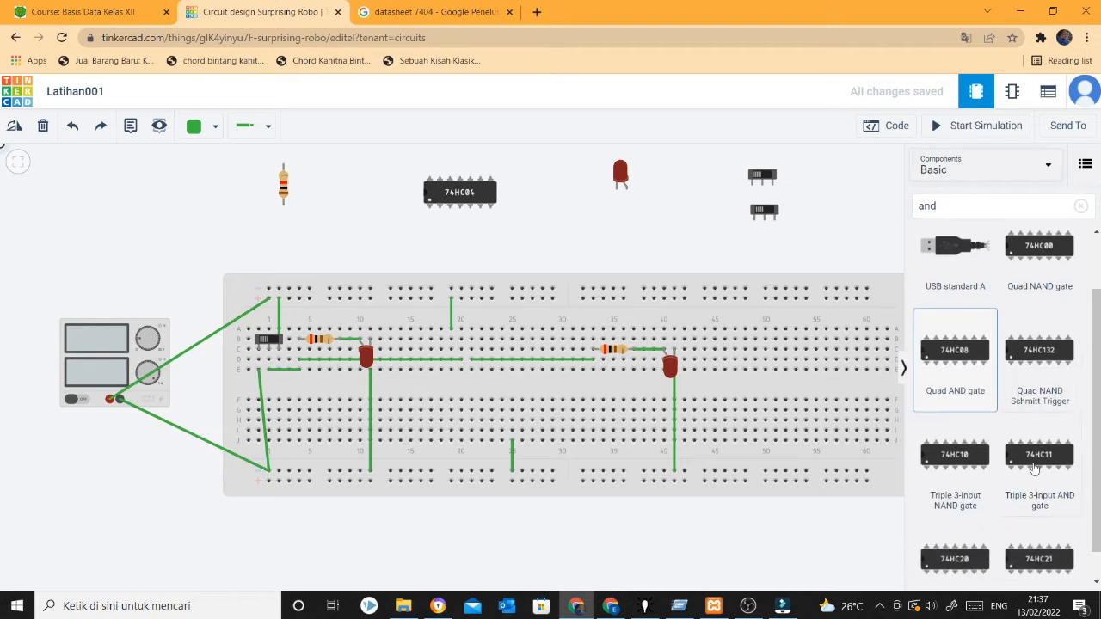
{"action": "scroll", "coordinate": [1034, 469], "scroll_direction": "down", "scroll_amount": 1}
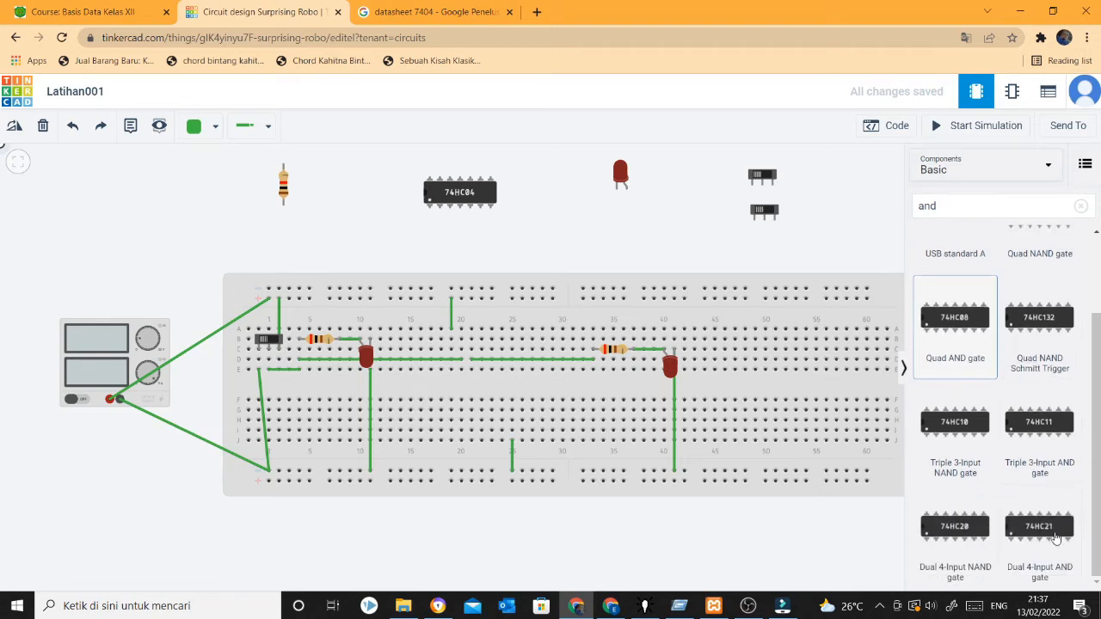
{"action": "scroll", "coordinate": [1043, 535], "scroll_direction": "up", "scroll_amount": 1}
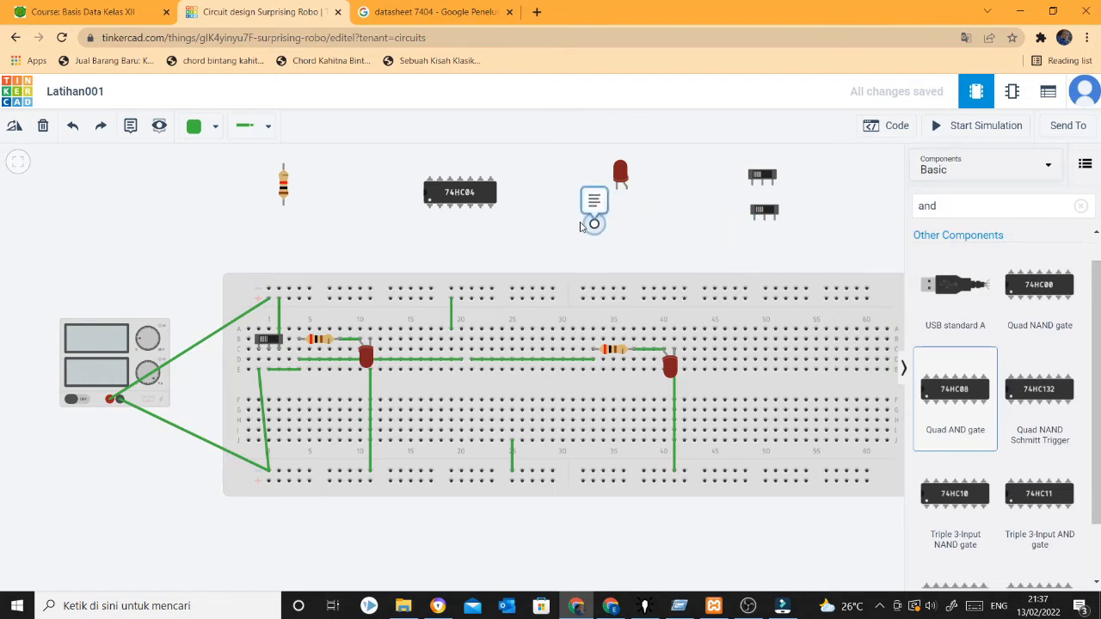
{"action": "left_click", "coordinate": [832, 186]}
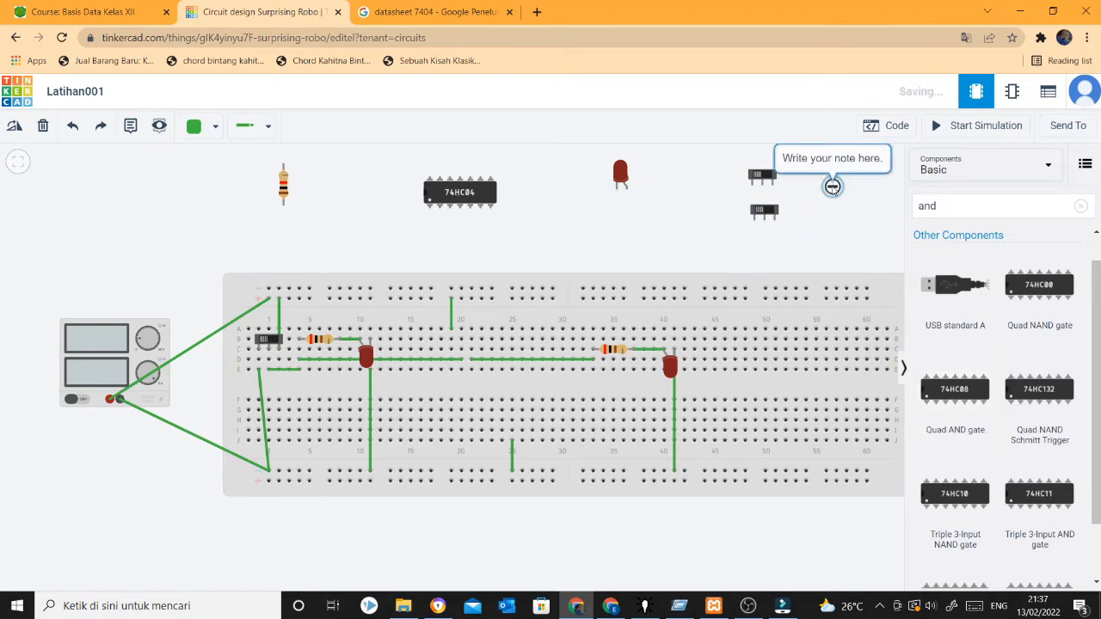
{"action": "left_click", "coordinate": [832, 189]}
{"action": "key", "text": "Delete"}
Step: Place a 74HC08 Quad AND gate in the empty area above the breadboard, below the loose LED
{"action": "left_click", "coordinate": [954, 396]}
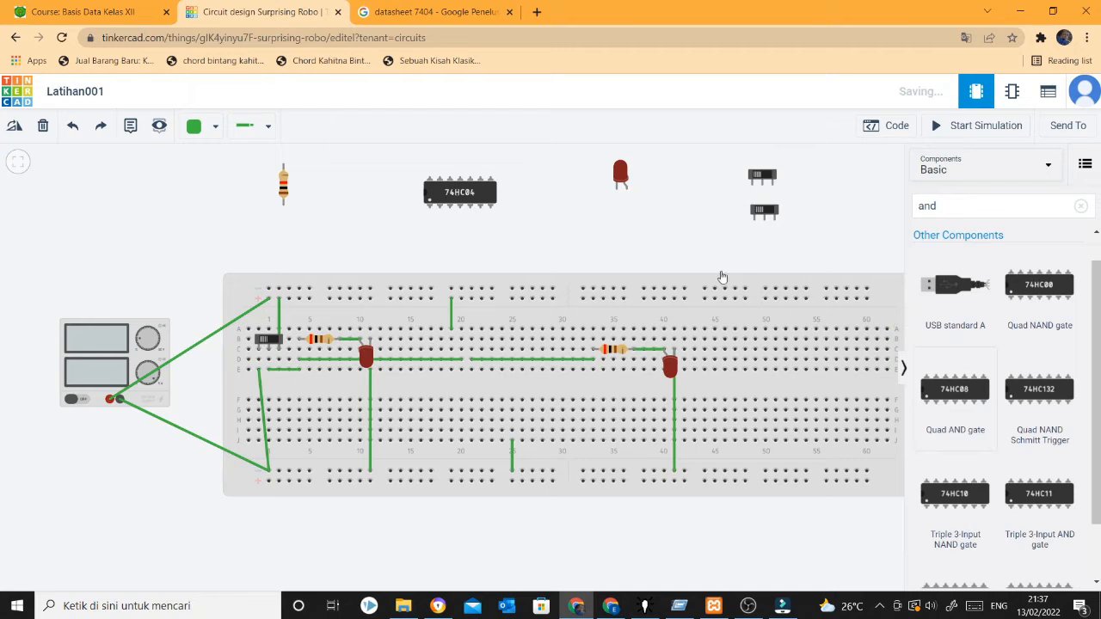
{"action": "left_click", "coordinate": [675, 239]}
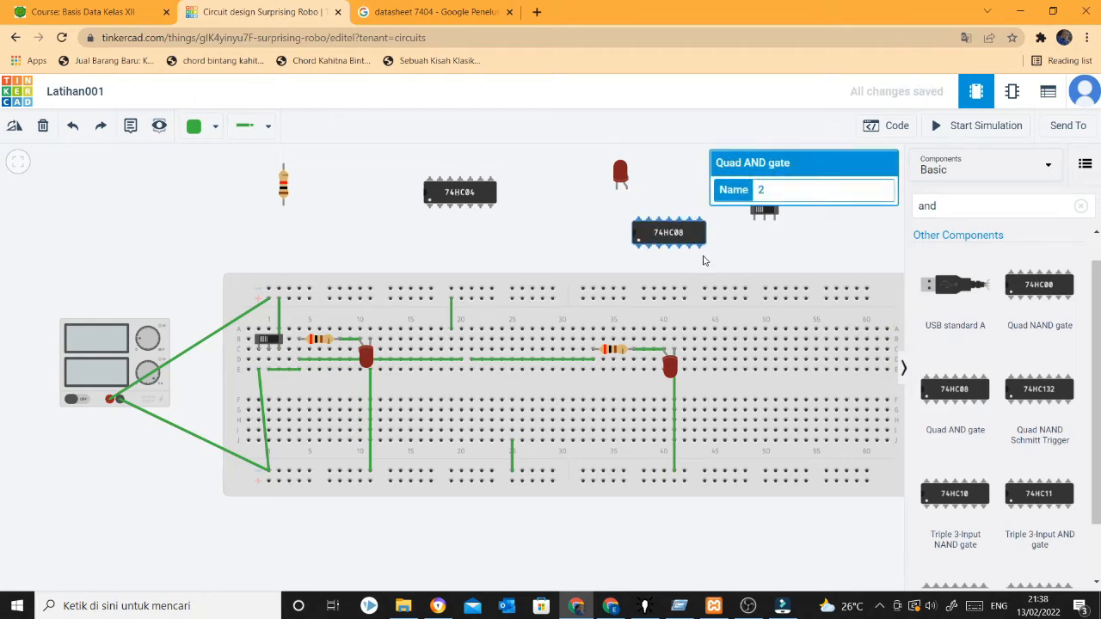
{"action": "left_click", "coordinate": [659, 220]}
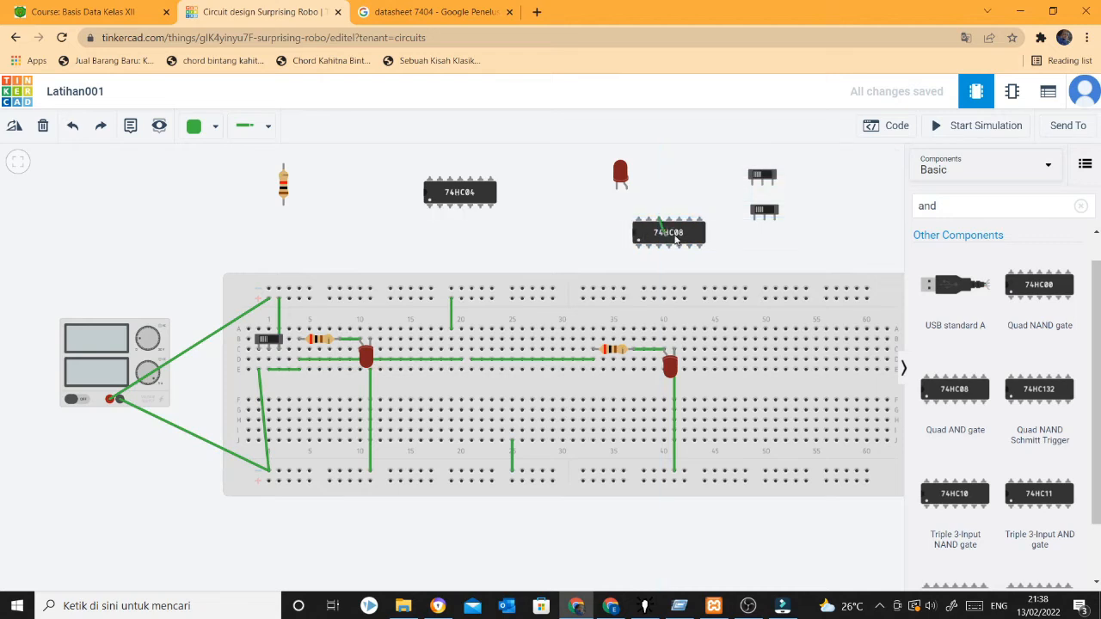
{"action": "left_click", "coordinate": [684, 182]}
{"action": "left_click", "coordinate": [654, 288]}
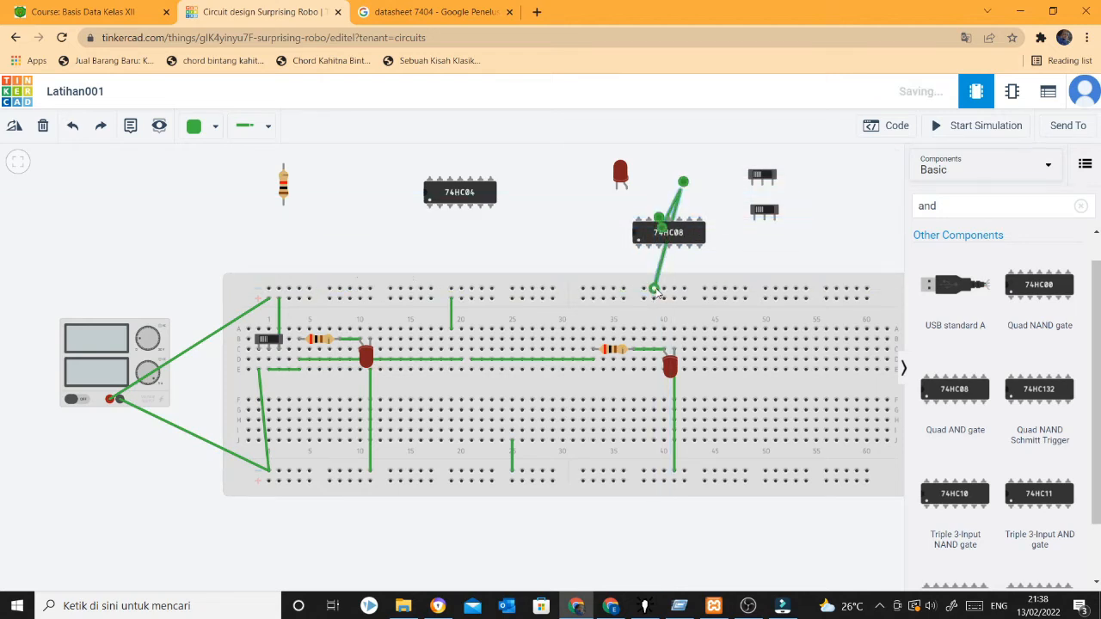
{"action": "key", "text": "Delete"}
Step: Move the 74HC08 beside the 74HC04 above the breadboard
{"action": "left_click_drag", "start_coordinate": [697, 250], "coordinate": [585, 207]}
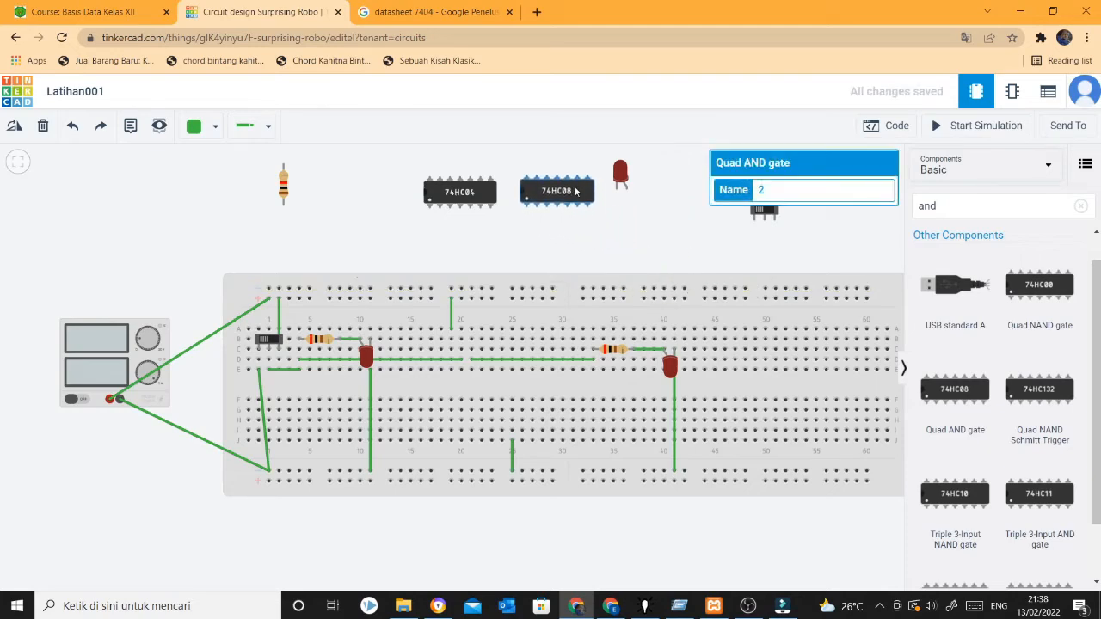
Step: Switch to the Google image search, look up "datasheet 7408" and open the Motorola Quad 2-Input AND Gate pinout
{"action": "left_click", "coordinate": [412, 12]}
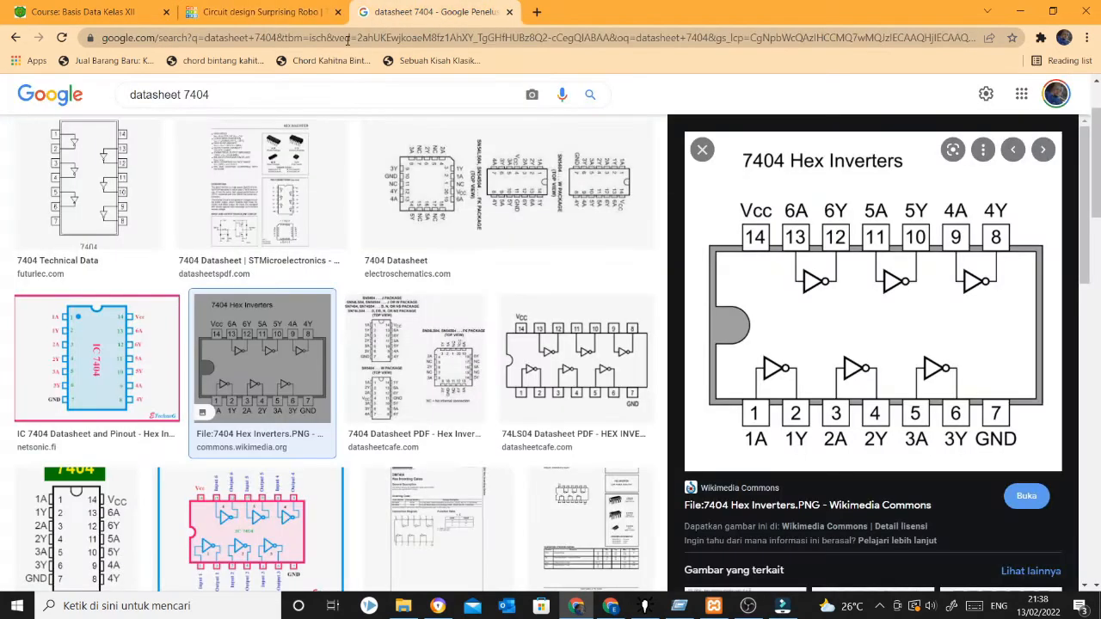
{"action": "left_click_drag", "start_coordinate": [196, 94], "coordinate": [275, 88]}
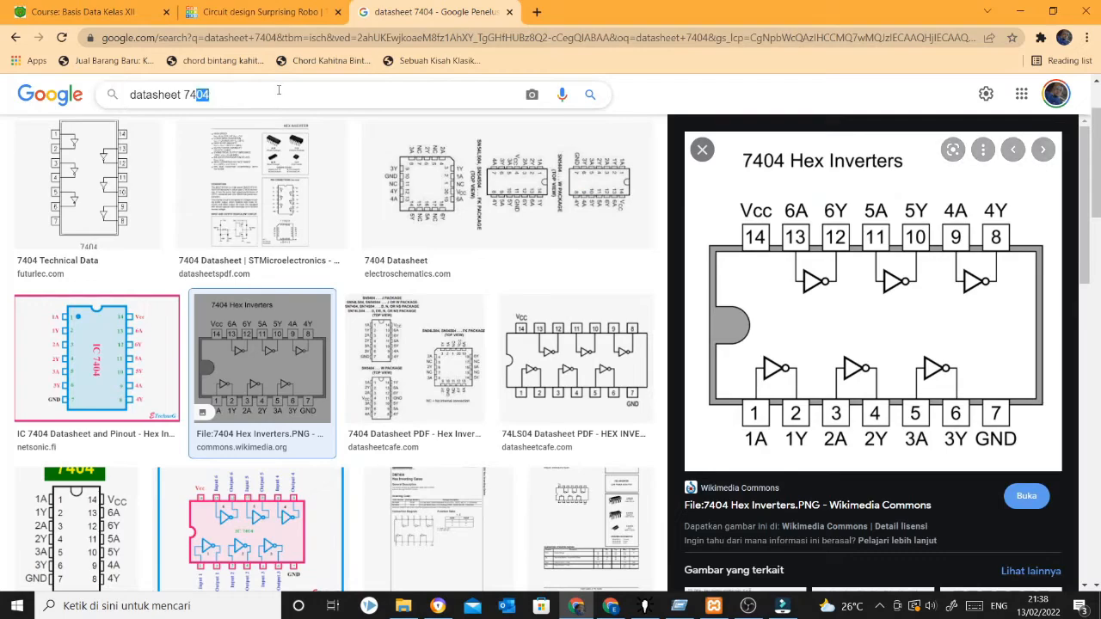
{"action": "type", "text": "0"}
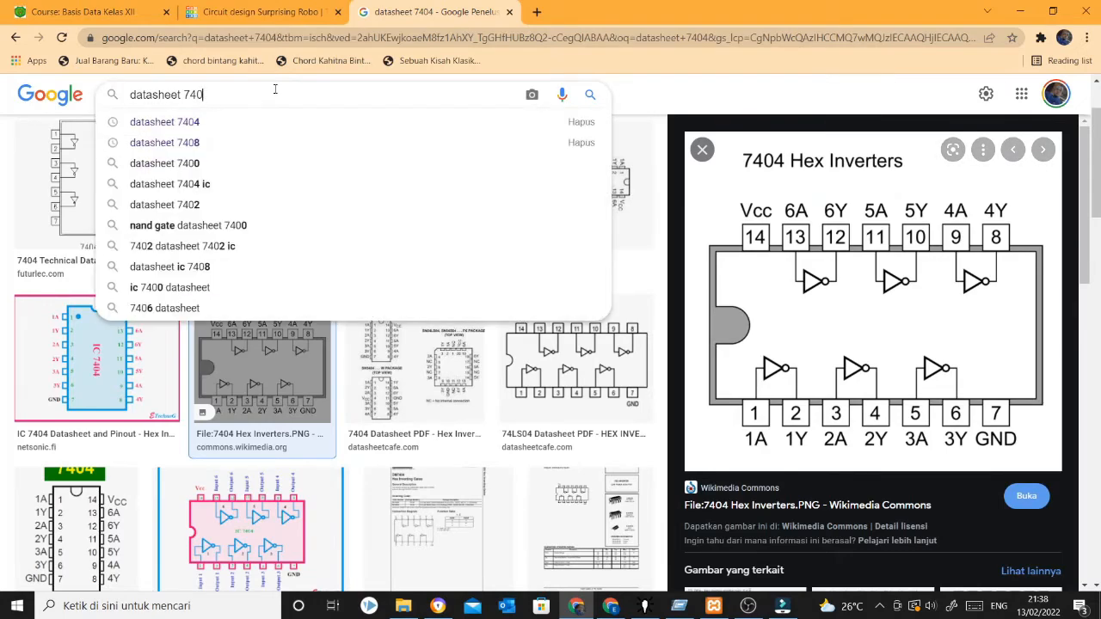
{"action": "type", "text": "8"}
{"action": "key", "text": "Return"}
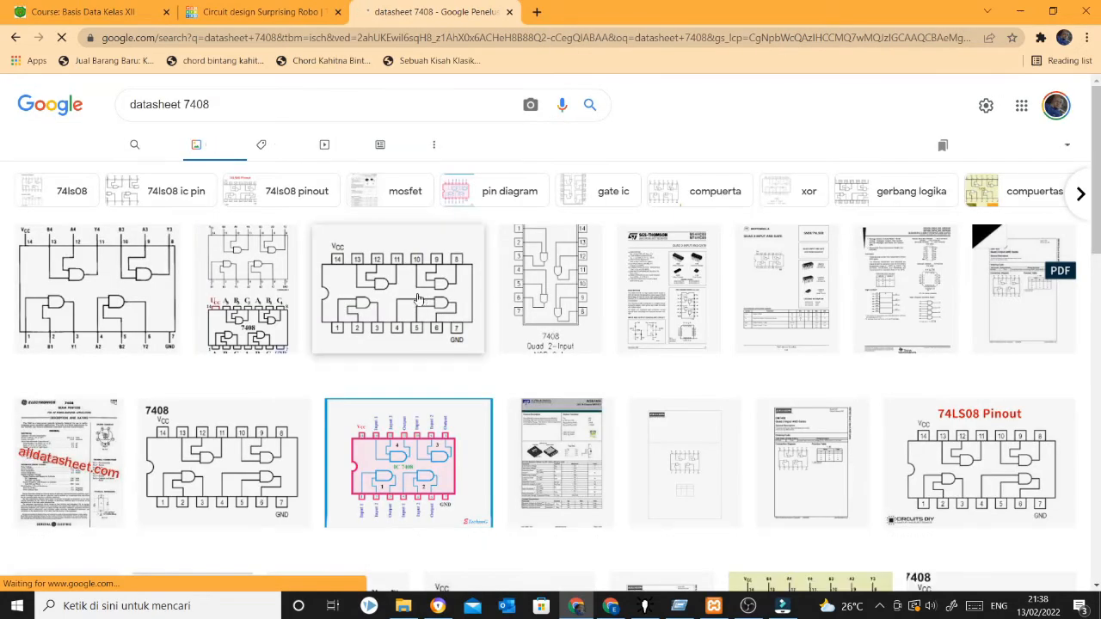
{"action": "left_click", "coordinate": [418, 298]}
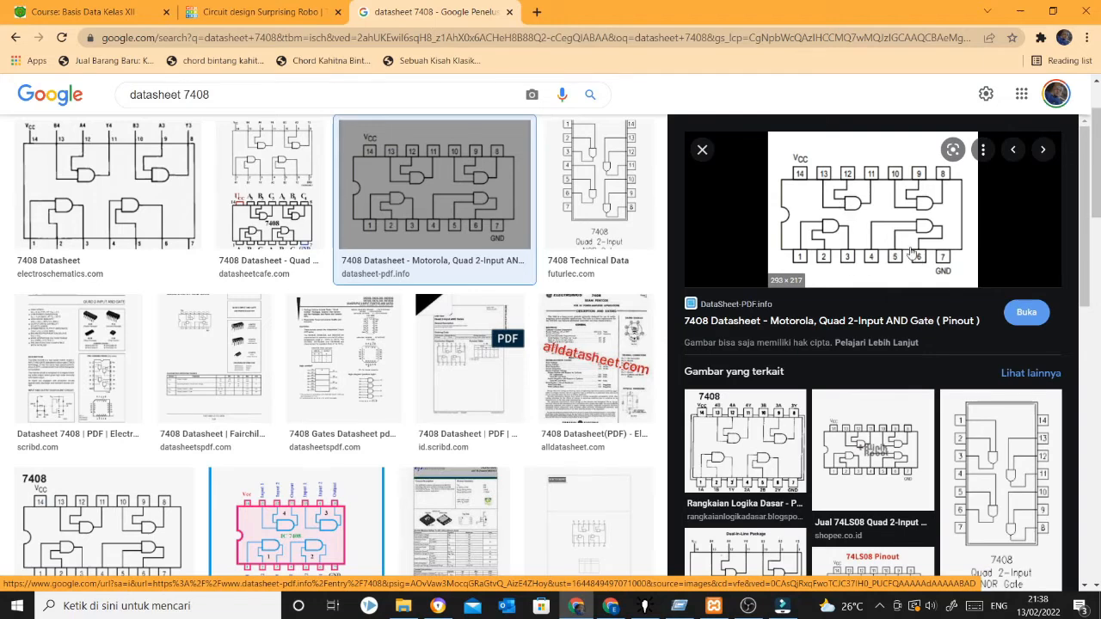
Step: Return to the Tinkercad circuit, rotate the loose LED 180 degrees and place its leads in row G of columns 19 and 20
{"action": "left_click", "coordinate": [265, 16]}
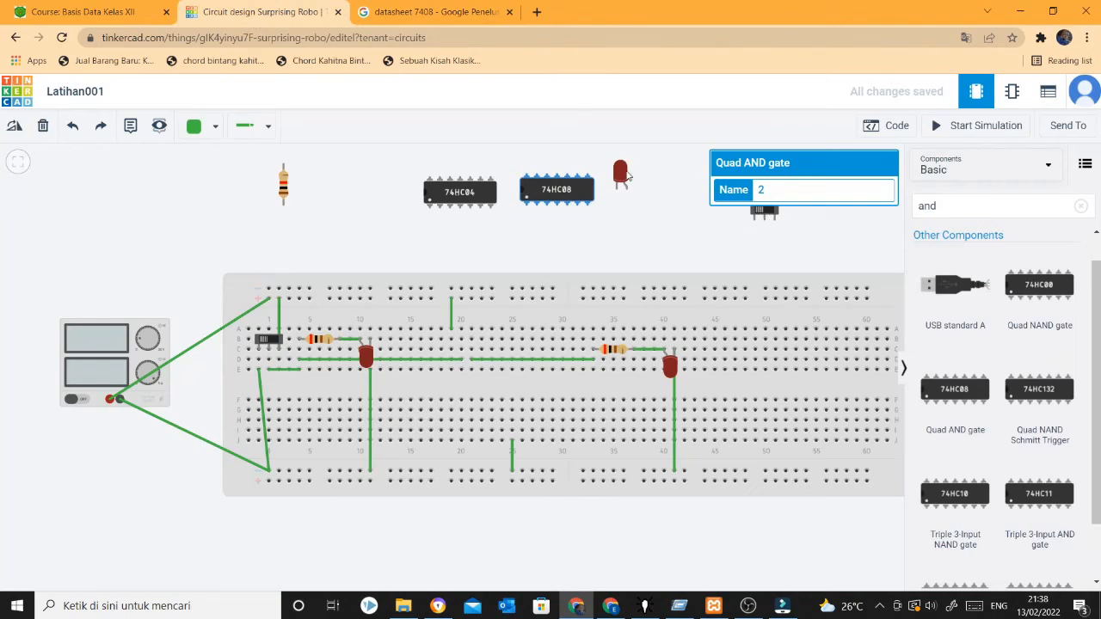
{"action": "left_click_drag", "start_coordinate": [625, 177], "coordinate": [459, 387]}
{"action": "left_click", "coordinate": [16, 127]}
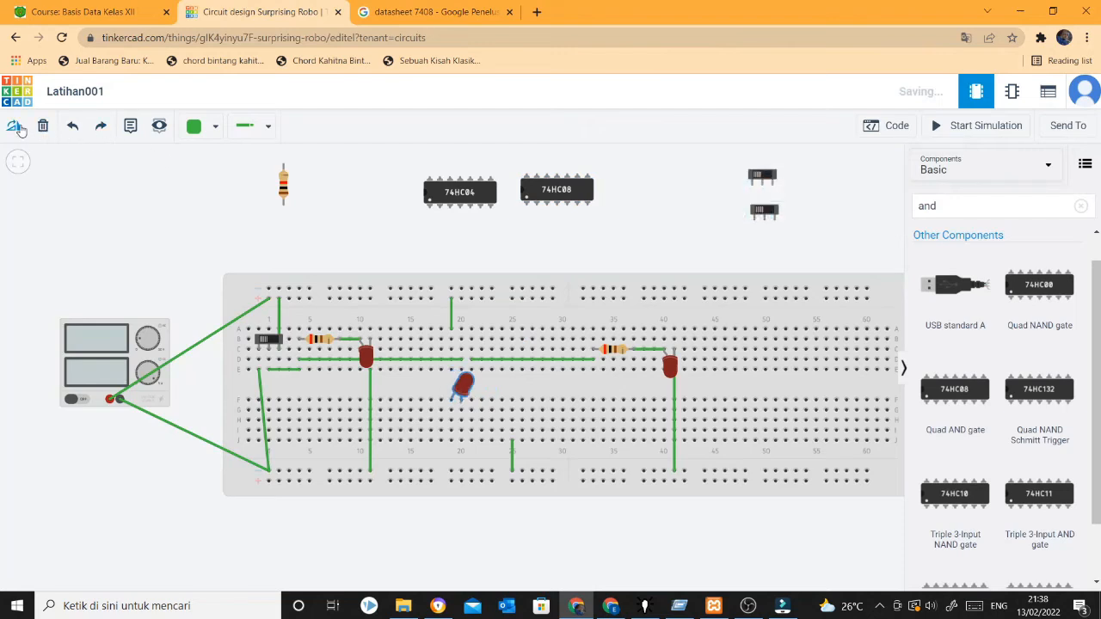
{"action": "left_click", "coordinate": [15, 127]}
{"action": "left_click", "coordinate": [15, 126]}
{"action": "left_click", "coordinate": [15, 126]}
{"action": "left_click", "coordinate": [15, 127]}
{"action": "left_click", "coordinate": [16, 126]}
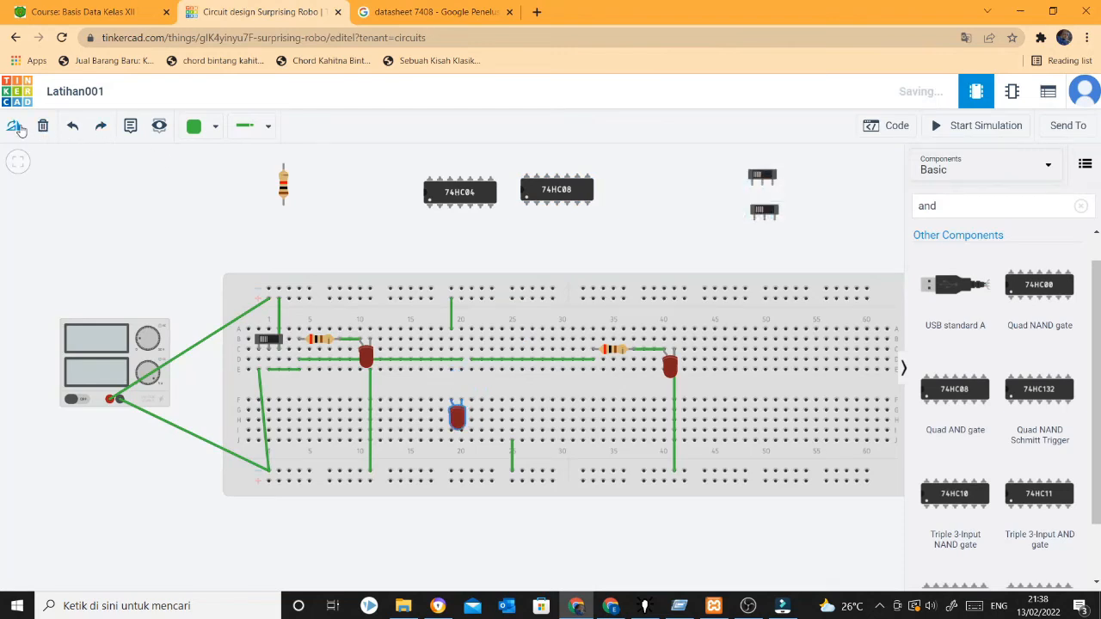
{"action": "mouse_move", "coordinate": [462, 420]}
{"action": "left_mouse_down"}
{"action": "mouse_move", "coordinate": [337, 430]}
{"action": "mouse_move", "coordinate": [457, 431]}
{"action": "left_mouse_up"}
Step: Turn the loose resistor horizontal, set it to 200 Ω and place it in row G from column 13 to column 17
{"action": "left_click", "coordinate": [286, 188]}
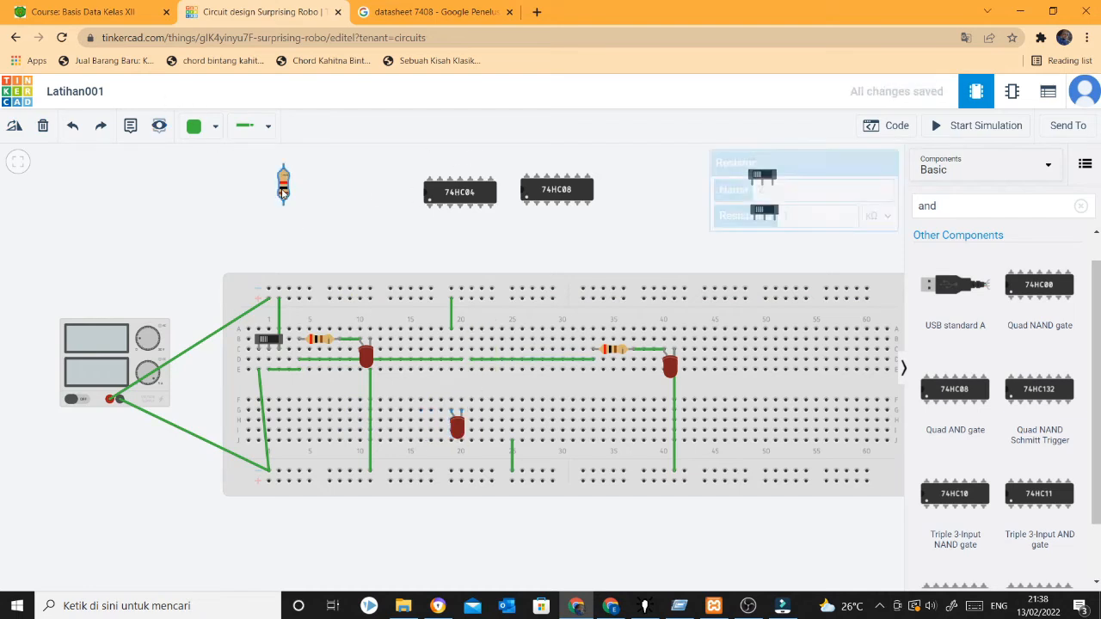
{"action": "left_click", "coordinate": [15, 126]}
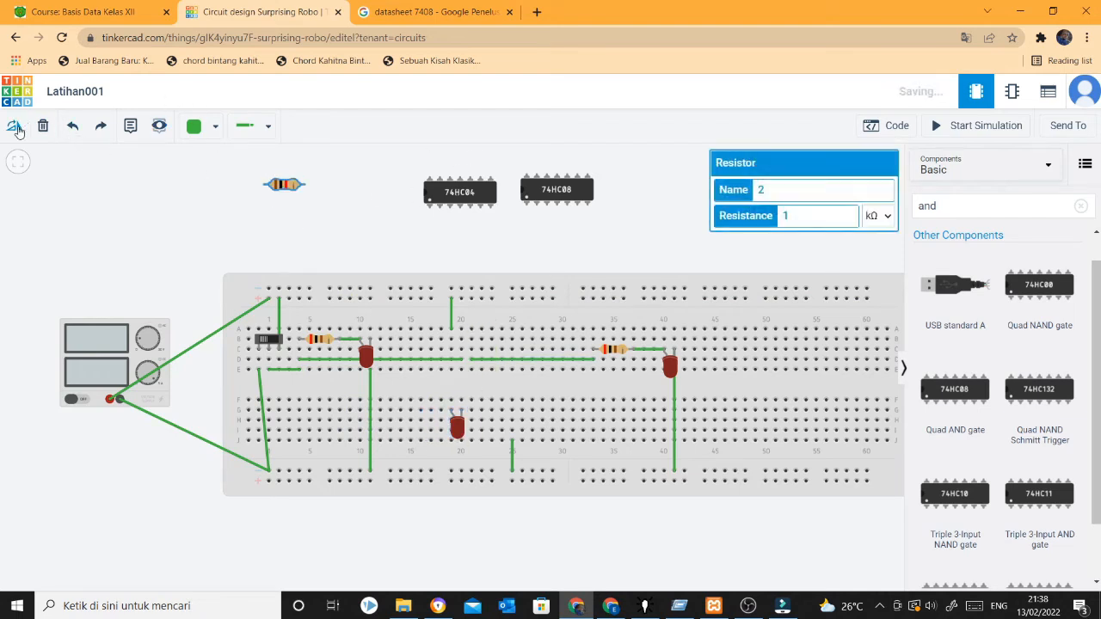
{"action": "left_click", "coordinate": [878, 216]}
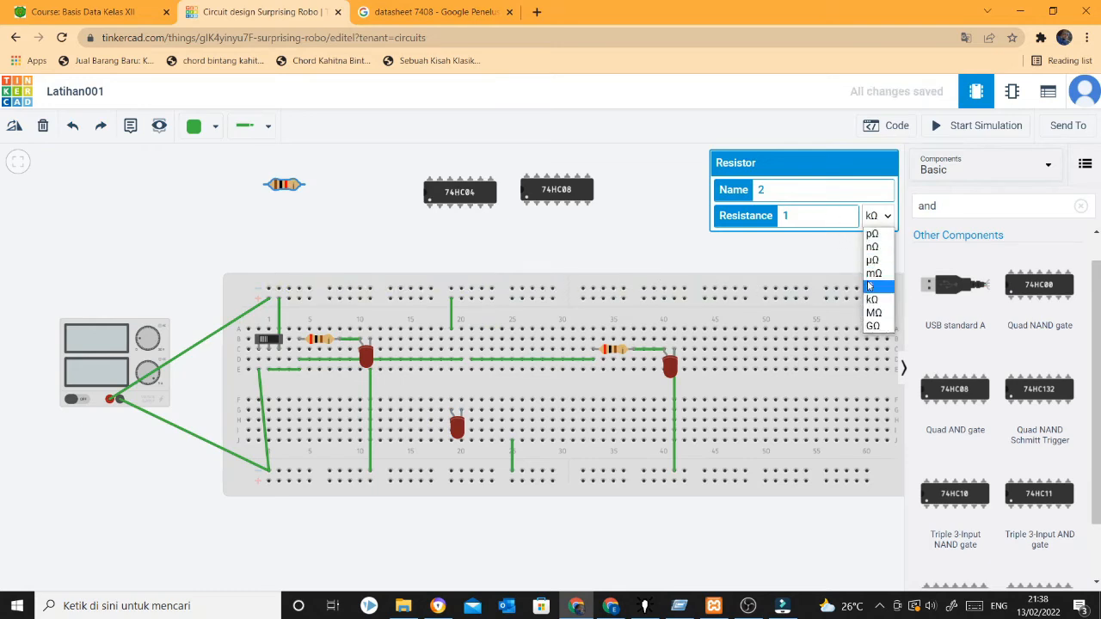
{"action": "left_click", "coordinate": [873, 270]}
{"action": "type", "text": "200"}
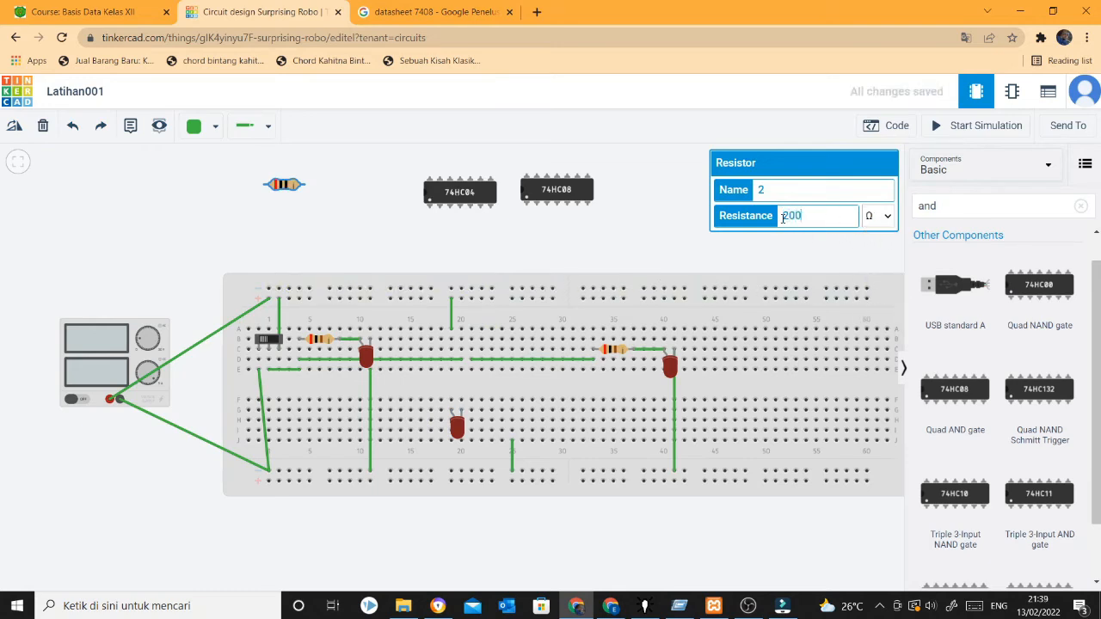
{"action": "left_click_drag", "start_coordinate": [286, 186], "coordinate": [414, 420]}
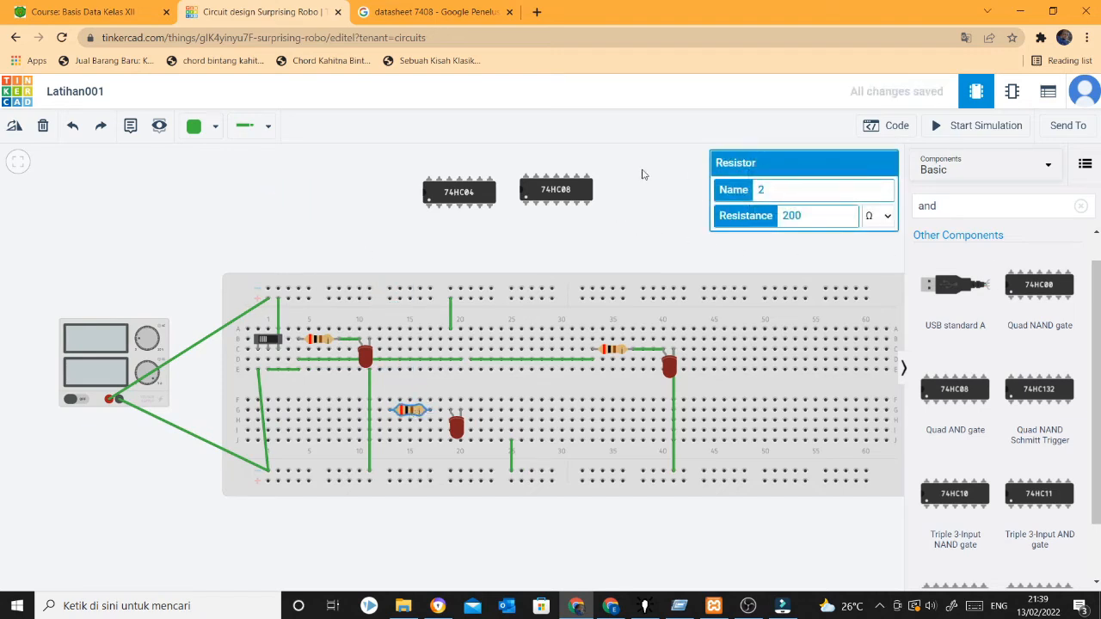
Step: Place a loose slideswitch in row G of columns 3 to 5, and wire row J of column 4 to column 13
{"action": "left_click", "coordinate": [661, 232]}
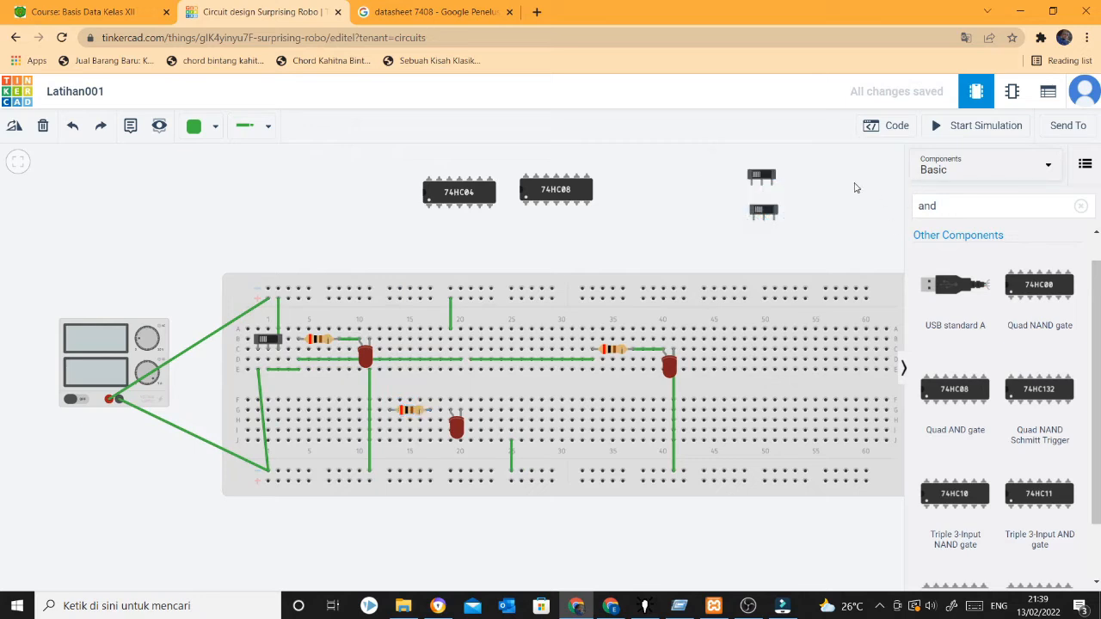
{"action": "left_click_drag", "start_coordinate": [765, 211], "coordinate": [296, 404]}
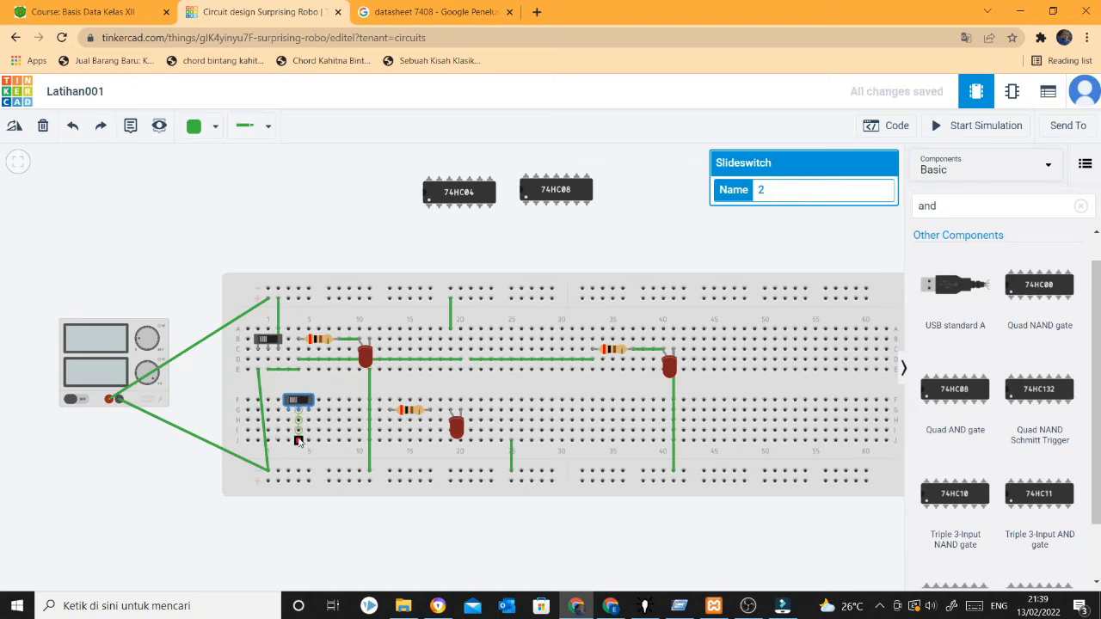
{"action": "left_click", "coordinate": [299, 441]}
{"action": "left_click", "coordinate": [391, 441]}
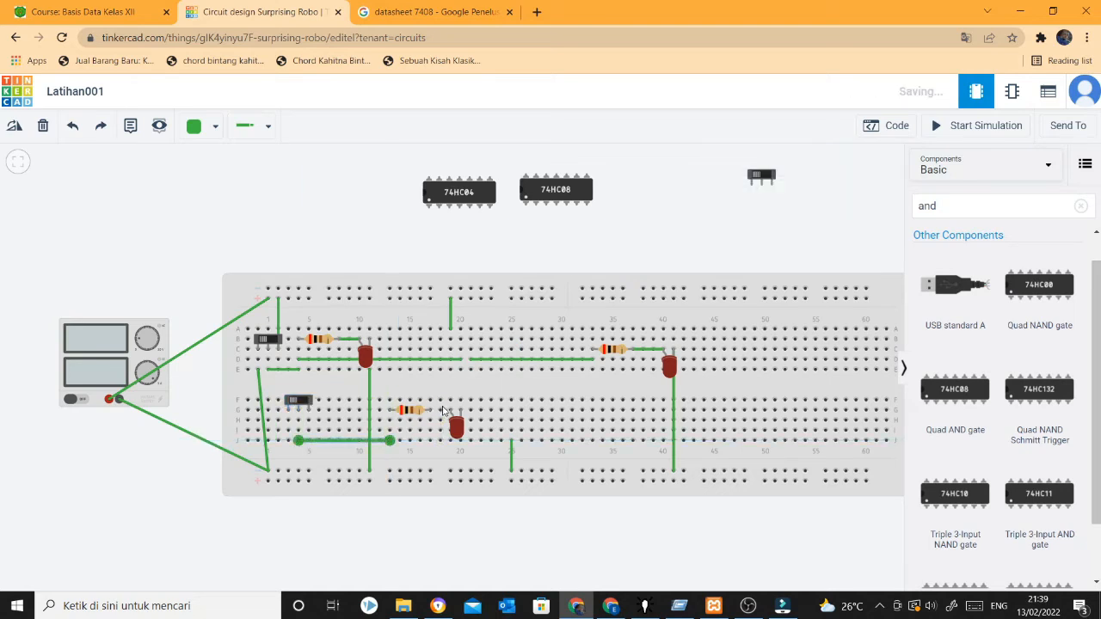
Step: Wire the resistor's end at column 17 to the LED anode at column 19, and the cathode at column 20 to the lower negative rail
{"action": "left_click", "coordinate": [434, 412]}
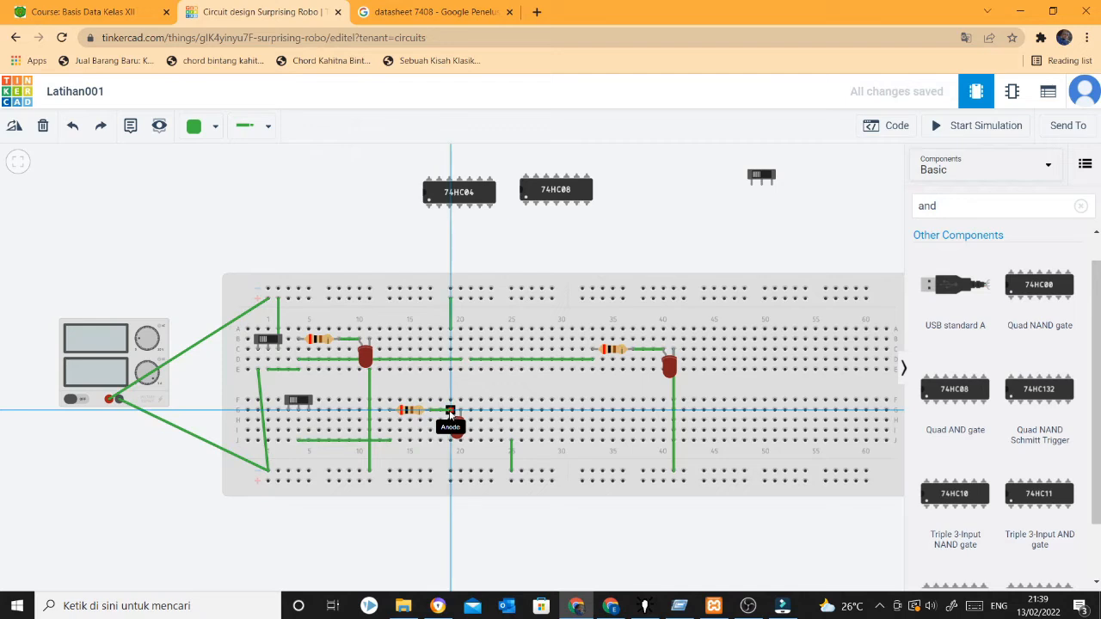
{"action": "left_click", "coordinate": [450, 411]}
{"action": "left_click", "coordinate": [460, 413]}
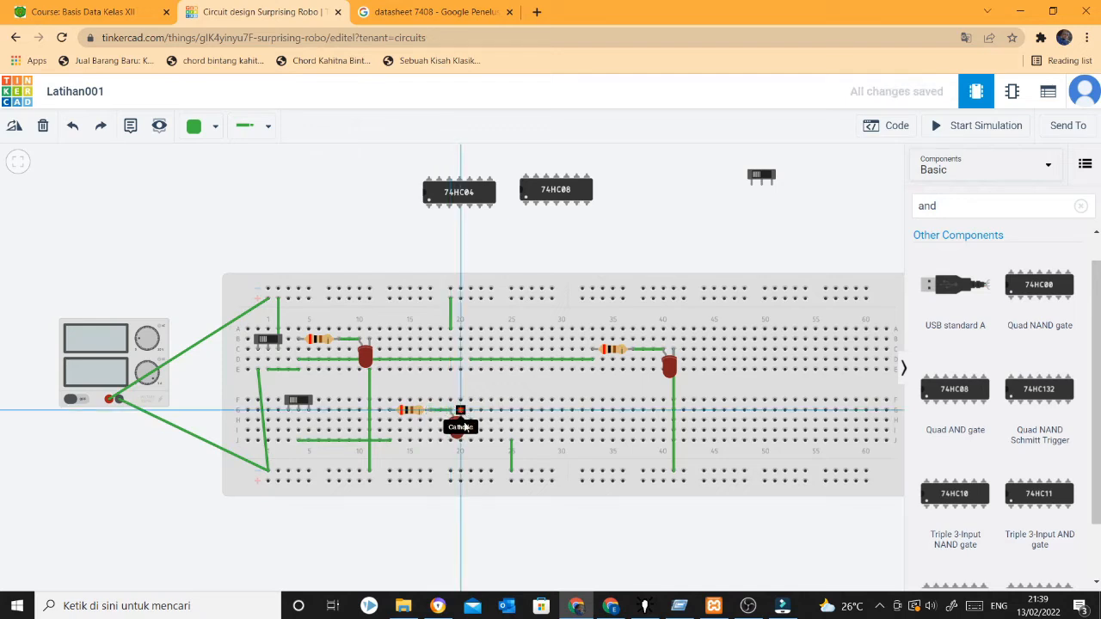
{"action": "left_click", "coordinate": [460, 472]}
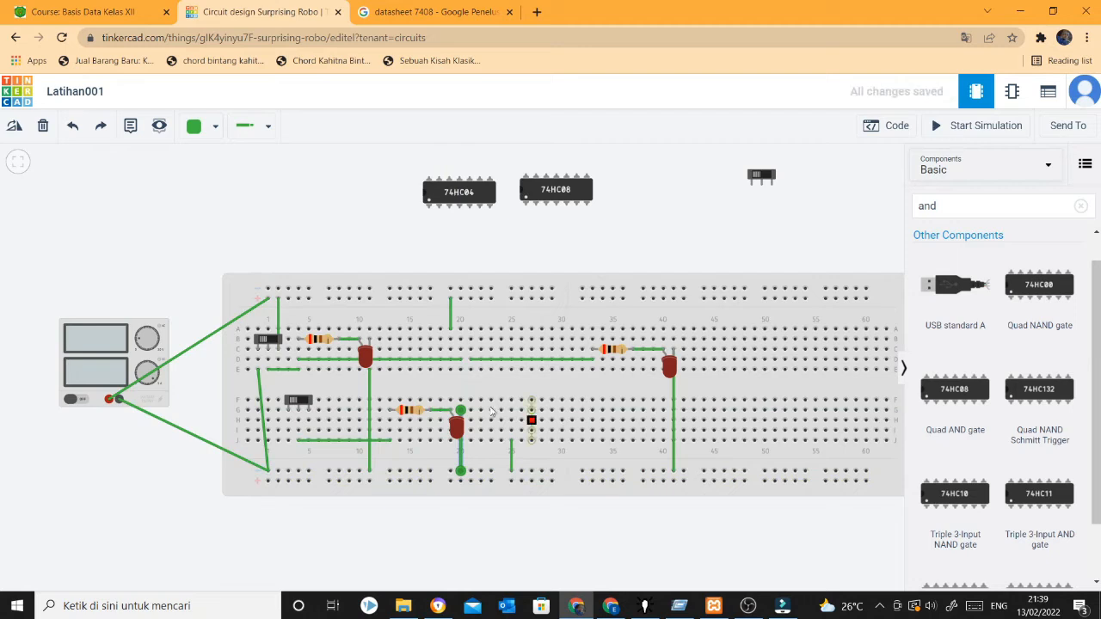
Step: Wire the new slideswitch's column 5 terminal to the upper positive rail and its column 3 terminal to the lower negative rail
{"action": "left_click", "coordinate": [308, 412]}
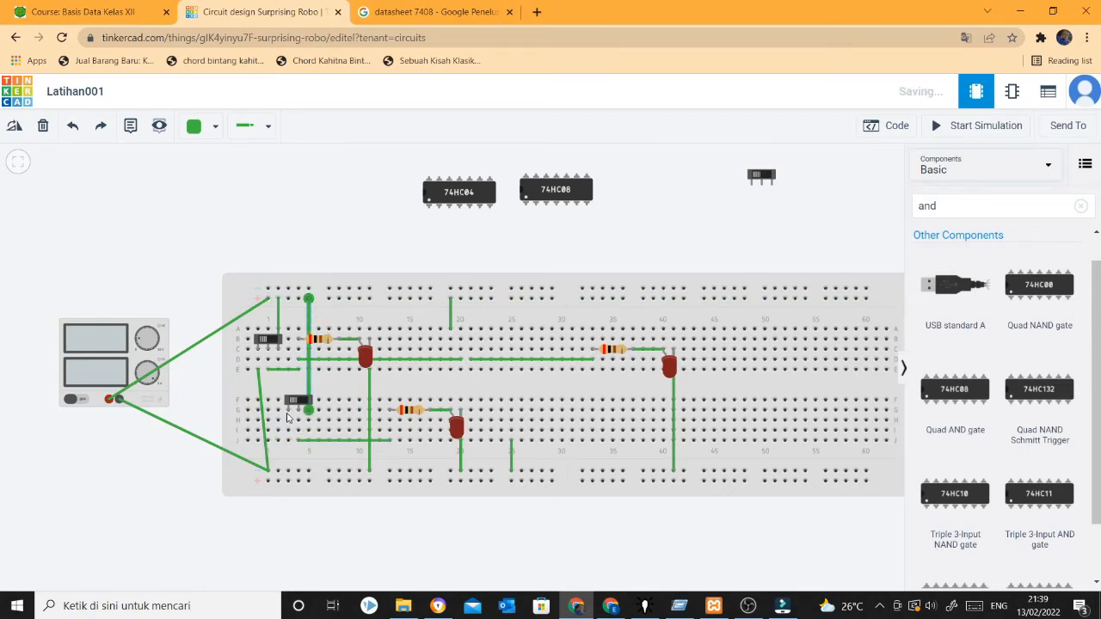
{"action": "left_click", "coordinate": [287, 471]}
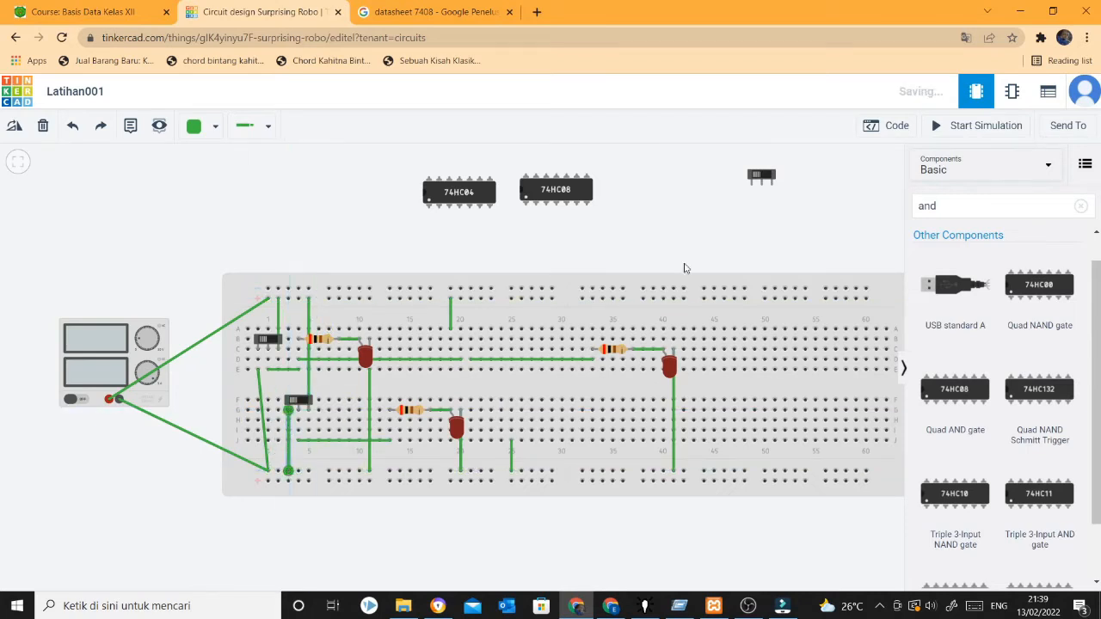
Step: Run the simulation, toggle each slideswitch on and off to test the two input LEDs, and stop it
{"action": "left_click", "coordinate": [969, 126]}
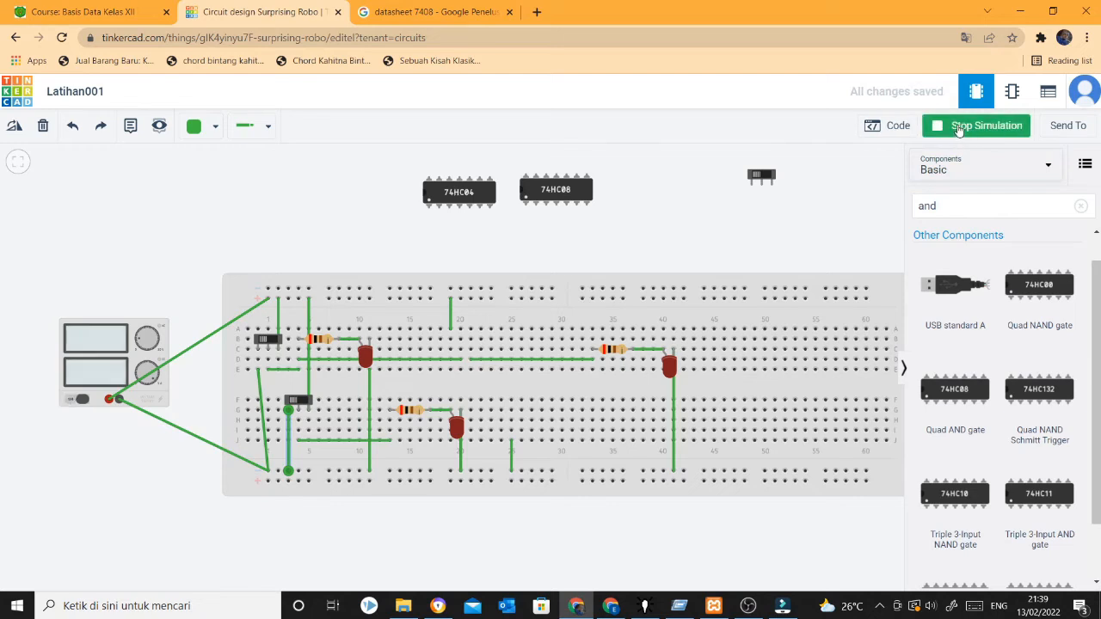
{"action": "left_click", "coordinate": [303, 405]}
{"action": "left_click", "coordinate": [294, 405]}
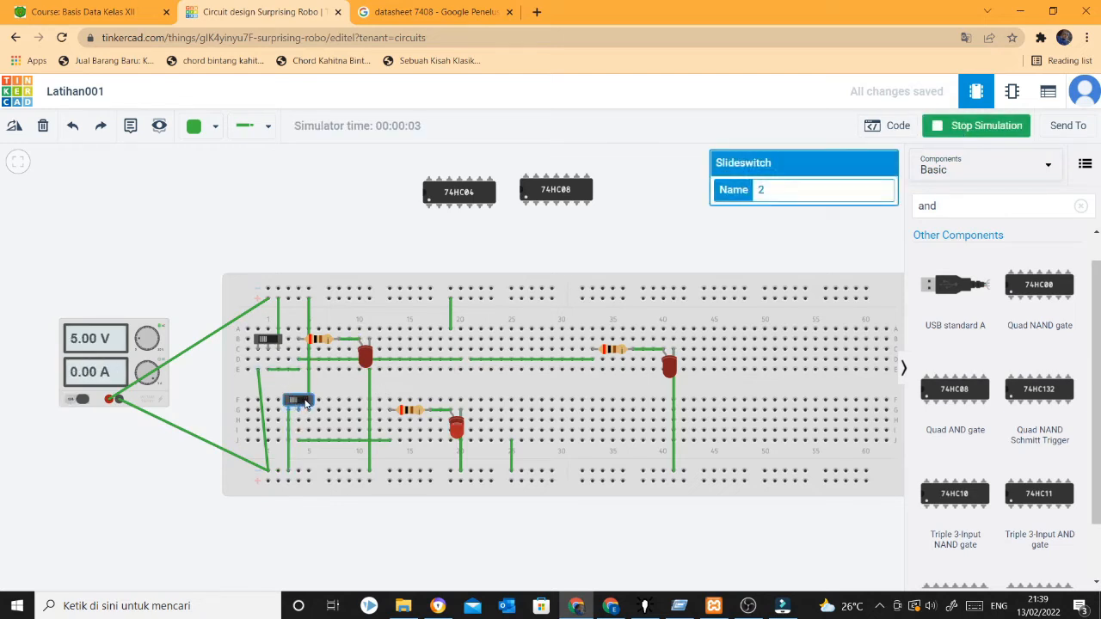
{"action": "left_click", "coordinate": [303, 402]}
{"action": "left_click", "coordinate": [295, 403]}
{"action": "left_click", "coordinate": [273, 341]}
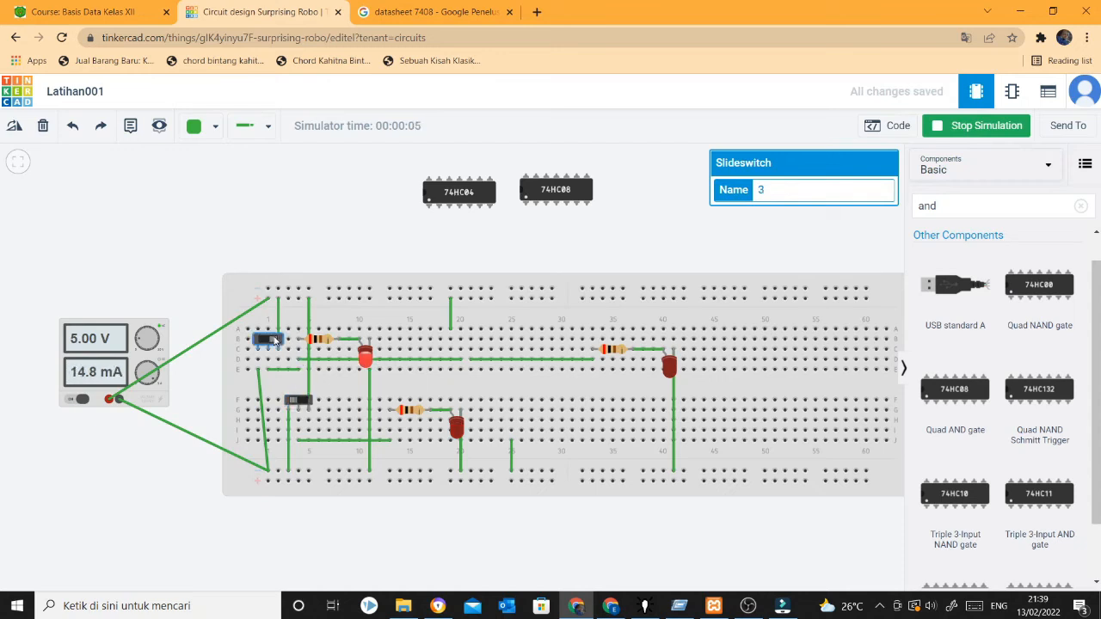
{"action": "left_click", "coordinate": [261, 341]}
{"action": "left_click", "coordinate": [262, 341]}
{"action": "left_click", "coordinate": [268, 341]}
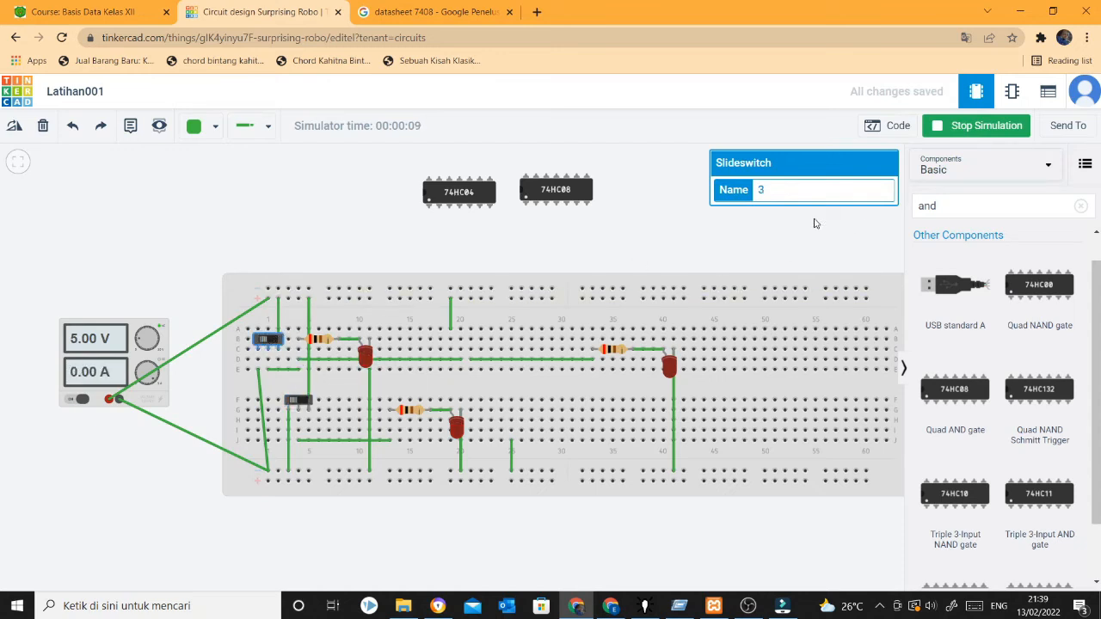
{"action": "left_click", "coordinate": [555, 197]}
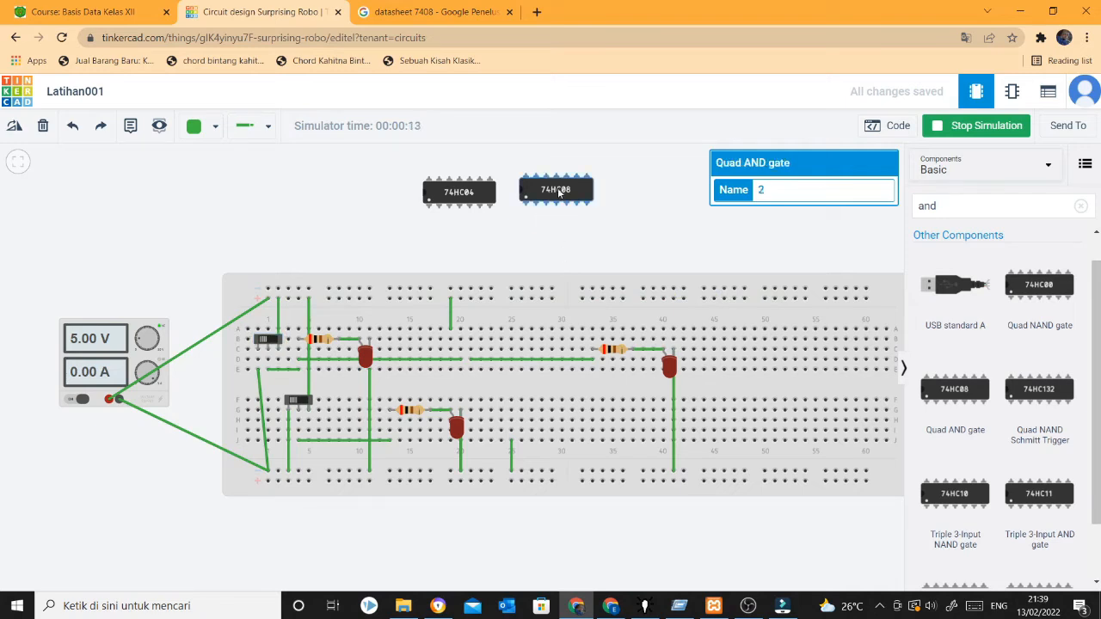
{"action": "left_click", "coordinate": [972, 129]}
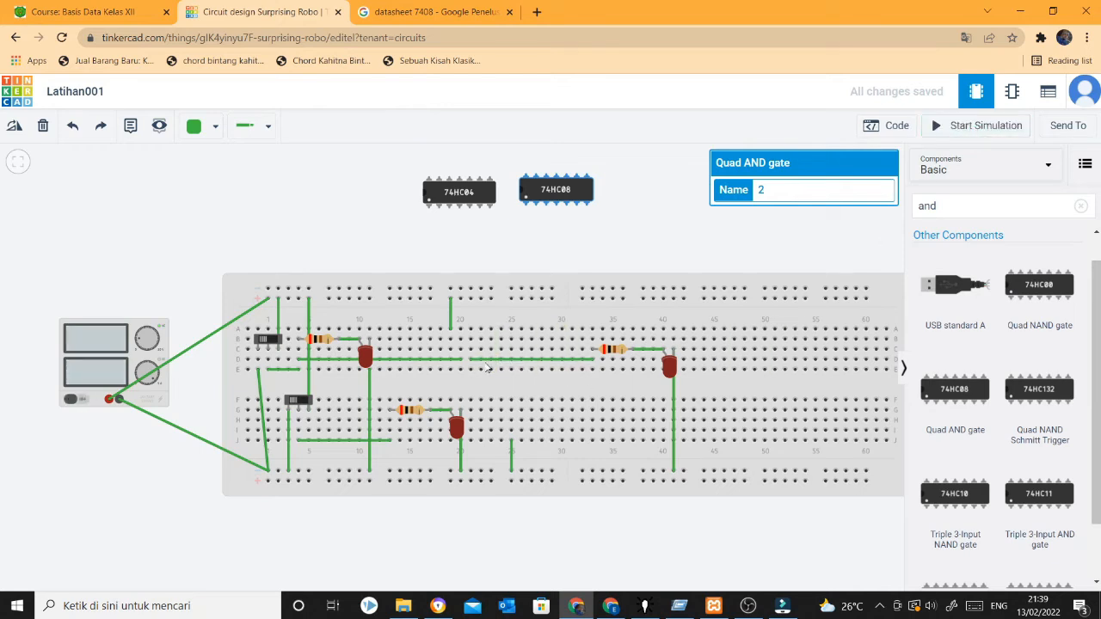
Step: Delete the two row D wires spanning columns 4 to 20 and 21 to 33, plus the rail wires at columns 19 and 25
{"action": "left_click", "coordinate": [427, 361]}
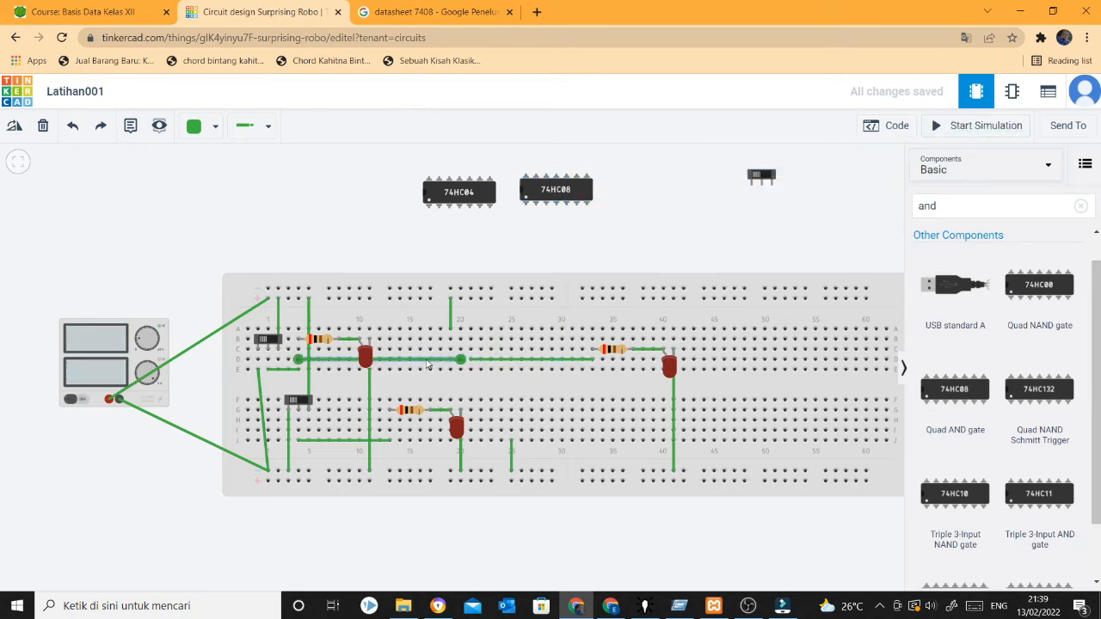
{"action": "key", "text": "Delete"}
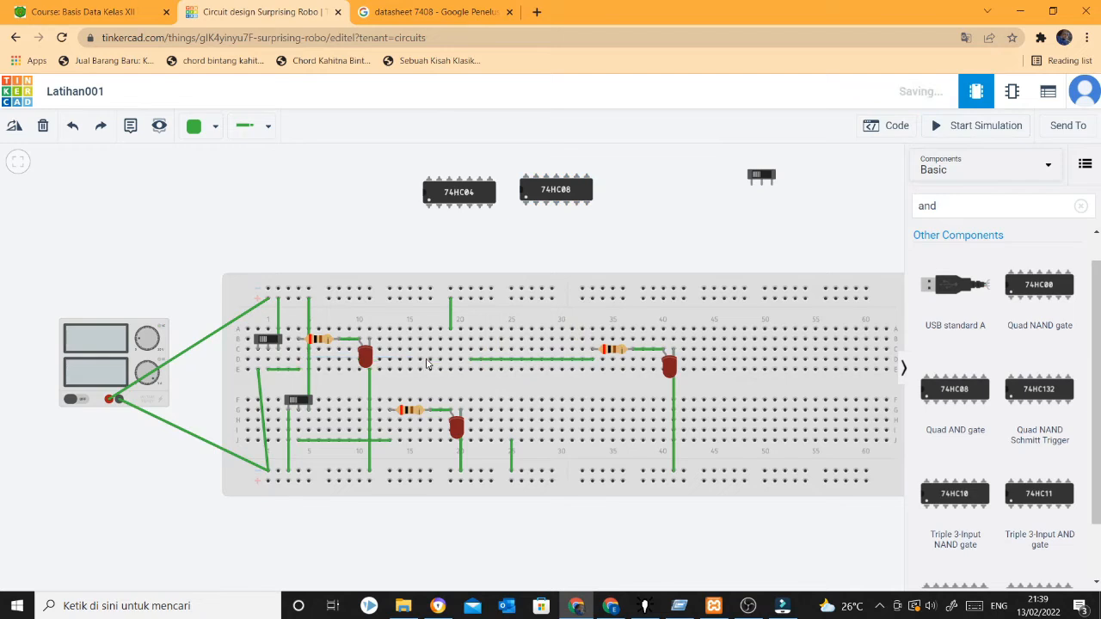
{"action": "left_click", "coordinate": [490, 361]}
{"action": "key", "text": "Delete"}
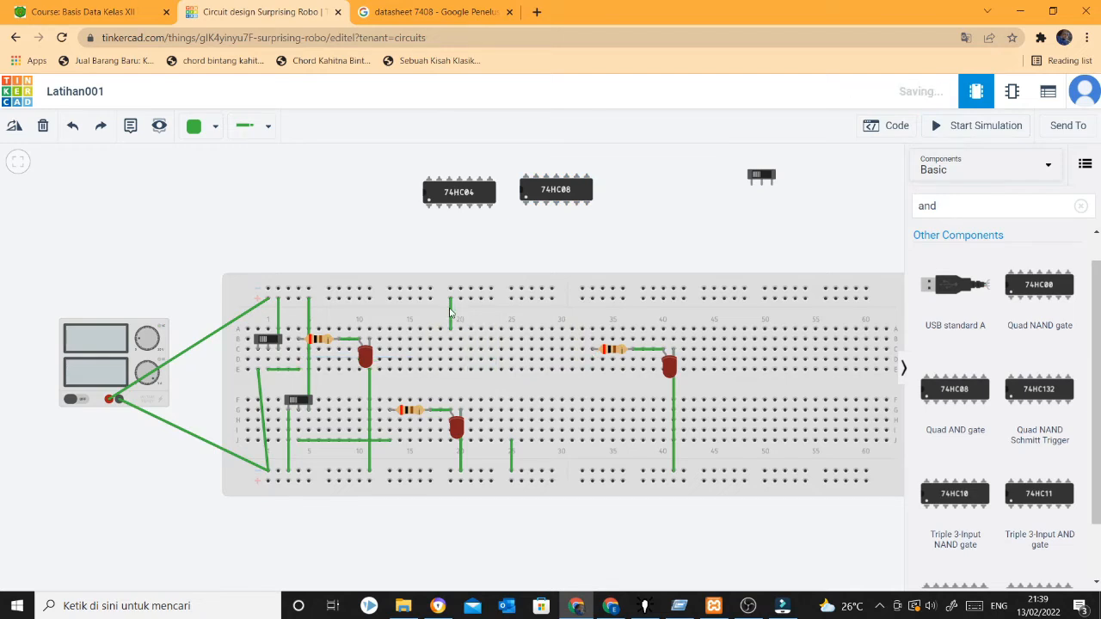
{"action": "left_click", "coordinate": [449, 313]}
{"action": "key", "text": "Delete"}
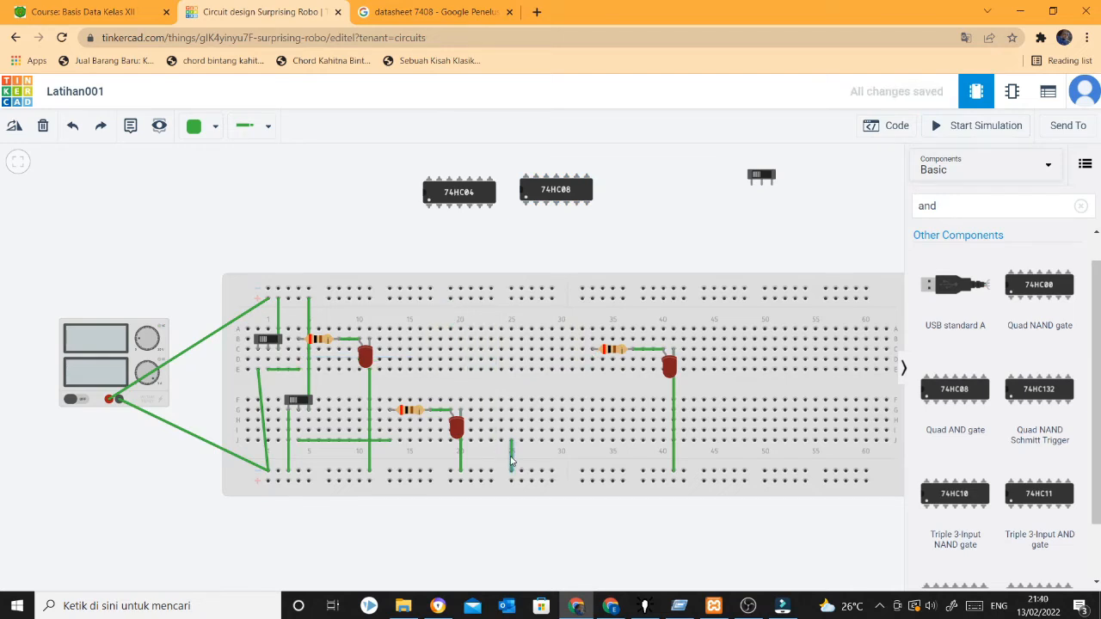
{"action": "left_click", "coordinate": [512, 461]}
{"action": "key", "text": "Delete"}
Step: Simulate the circuit without the deleted wires, toggle both slideswitches to recheck the input LEDs, and stop it
{"action": "left_click", "coordinate": [964, 127]}
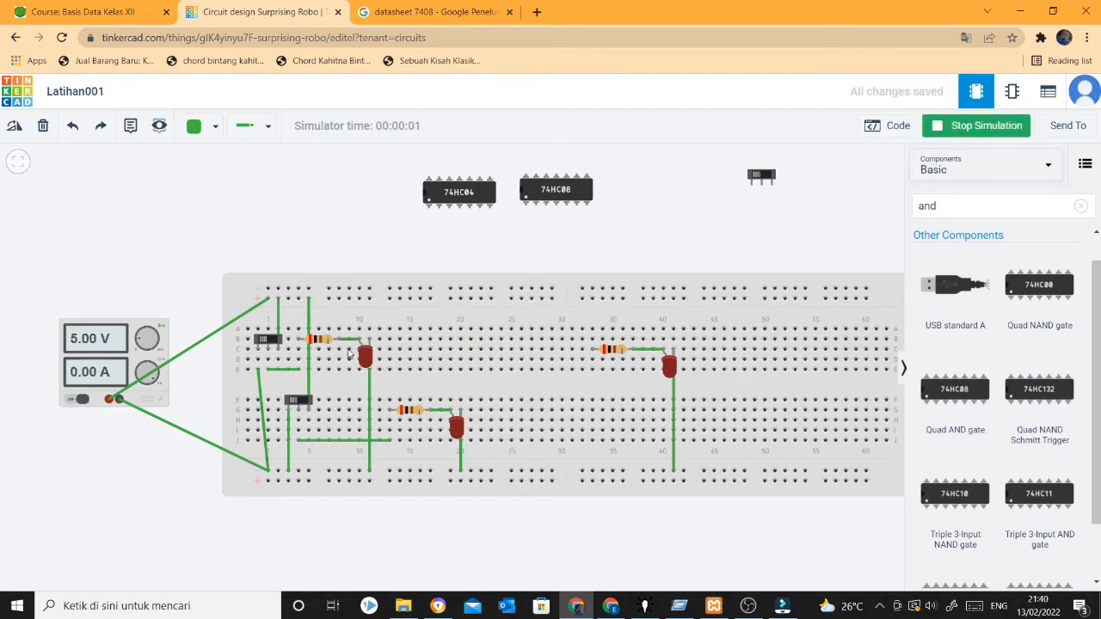
{"action": "left_click", "coordinate": [276, 342]}
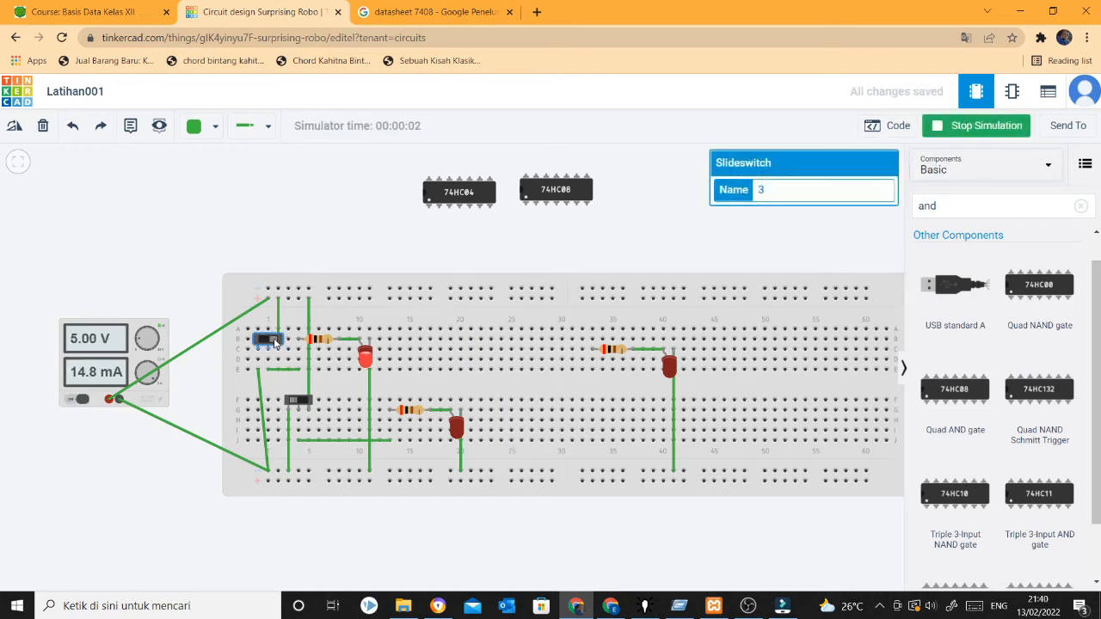
{"action": "left_click", "coordinate": [303, 402]}
{"action": "left_click", "coordinate": [297, 400]}
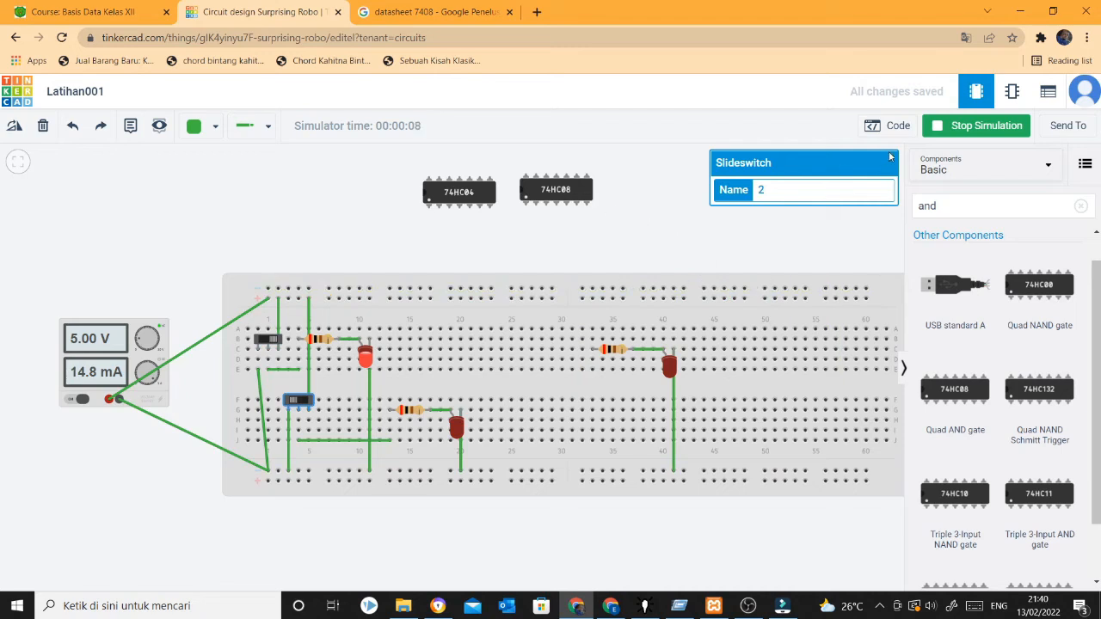
{"action": "left_click", "coordinate": [957, 126]}
Step: Place the 74HC08 across the centre gap in columns 22 to 28, and wire column 22 to the upper positive rail and column 28 to the lower negative rail
{"action": "left_click_drag", "start_coordinate": [529, 196], "coordinate": [510, 389]}
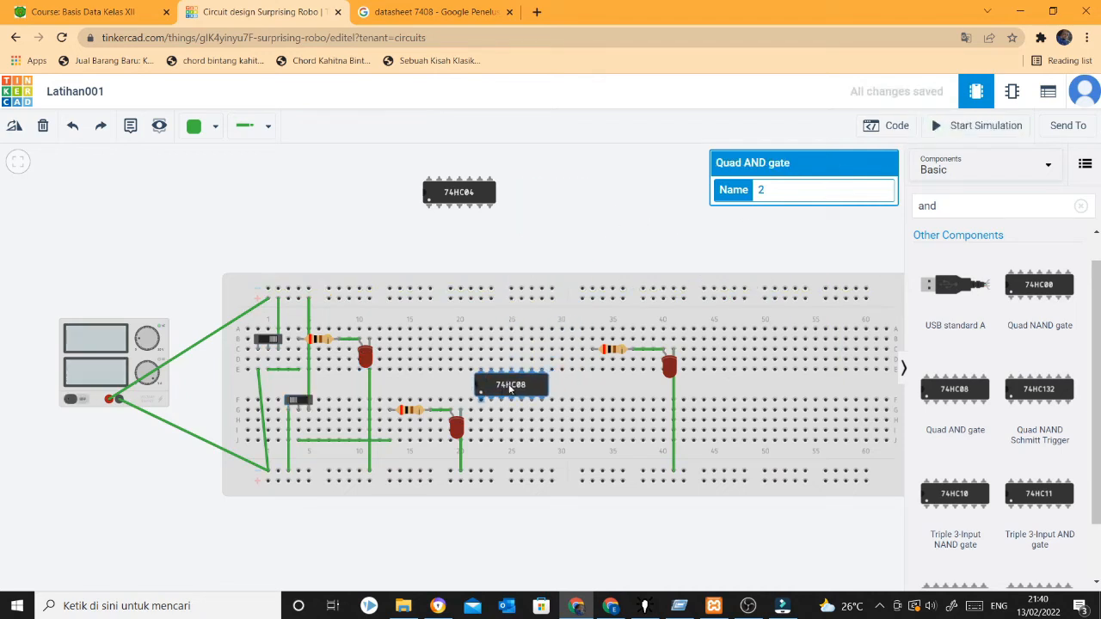
{"action": "left_click", "coordinate": [480, 329]}
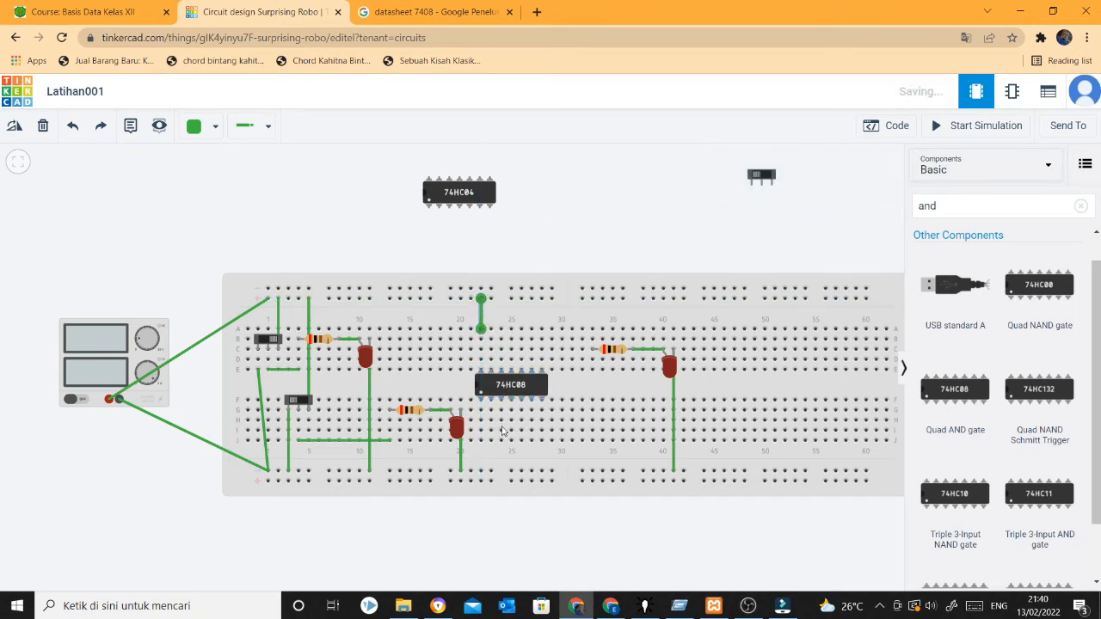
{"action": "left_click", "coordinate": [540, 442]}
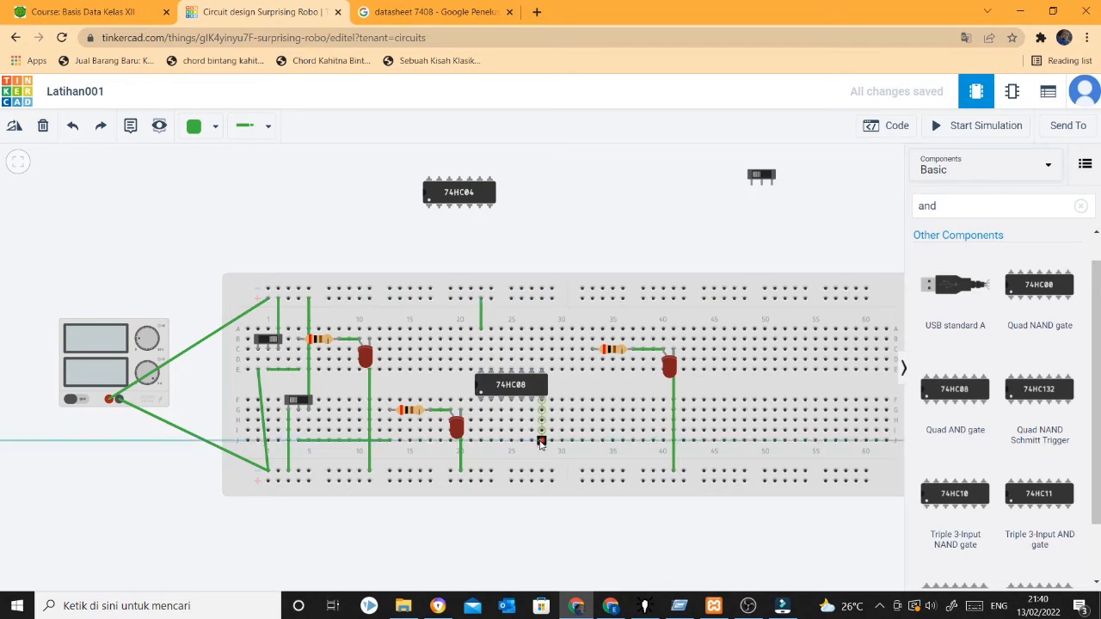
{"action": "left_click", "coordinate": [541, 472]}
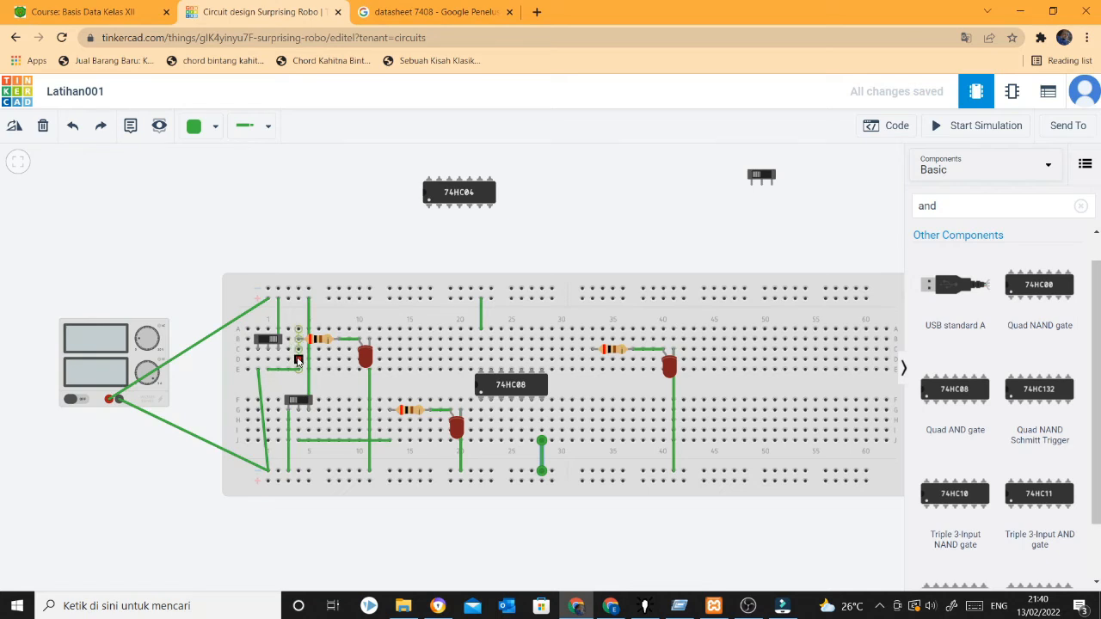
Step: Wire the first AND gate: D4 to input G22, I13 to input I23, and output G24 to E33 at the output LED's resistor
{"action": "left_click", "coordinate": [297, 359]}
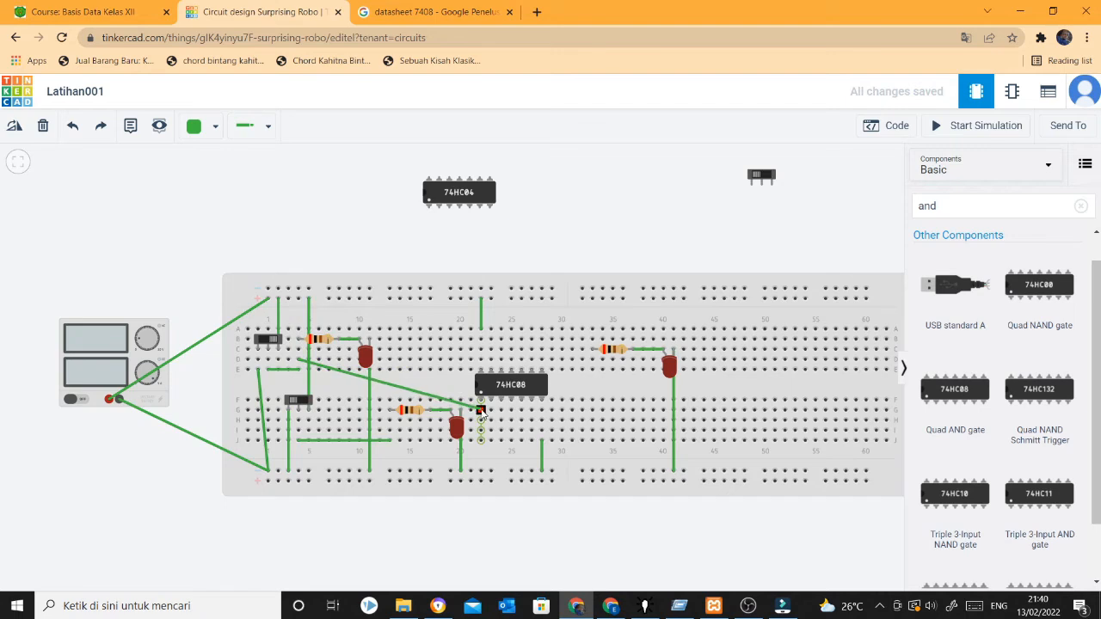
{"action": "left_click", "coordinate": [480, 410]}
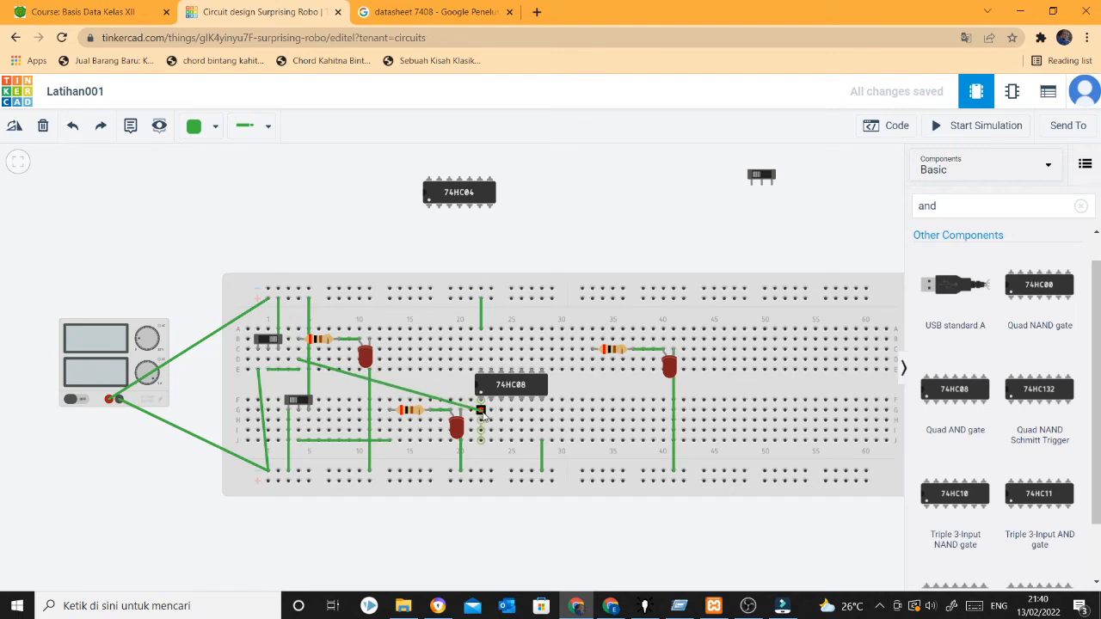
{"action": "left_click", "coordinate": [480, 410]}
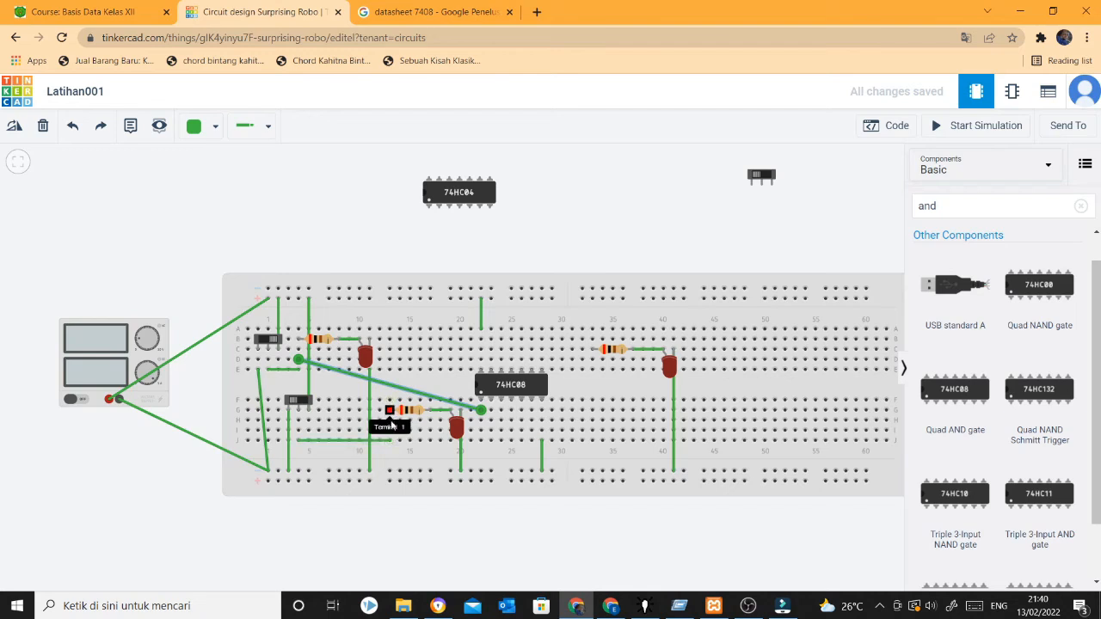
{"action": "left_click_drag", "start_coordinate": [390, 431], "coordinate": [490, 430]}
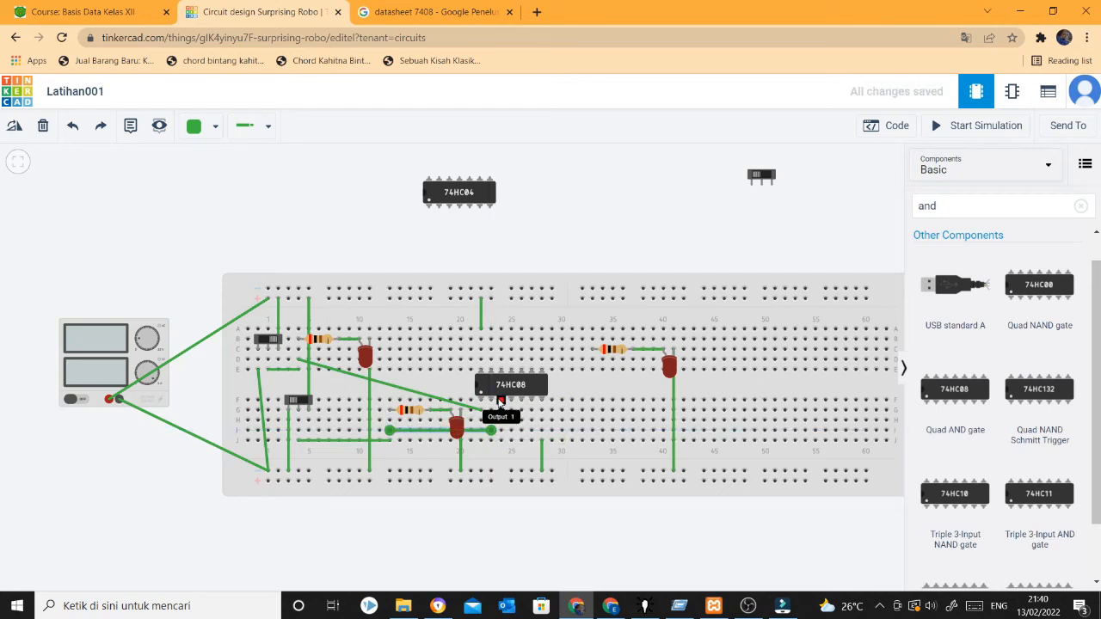
{"action": "left_click", "coordinate": [502, 405]}
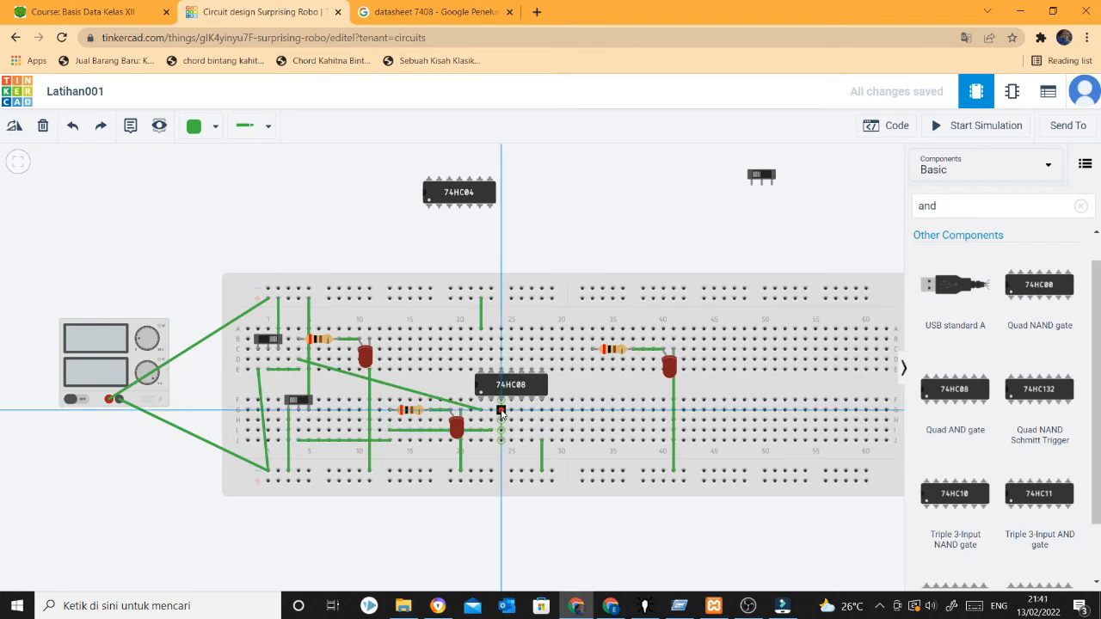
{"action": "left_click", "coordinate": [592, 370]}
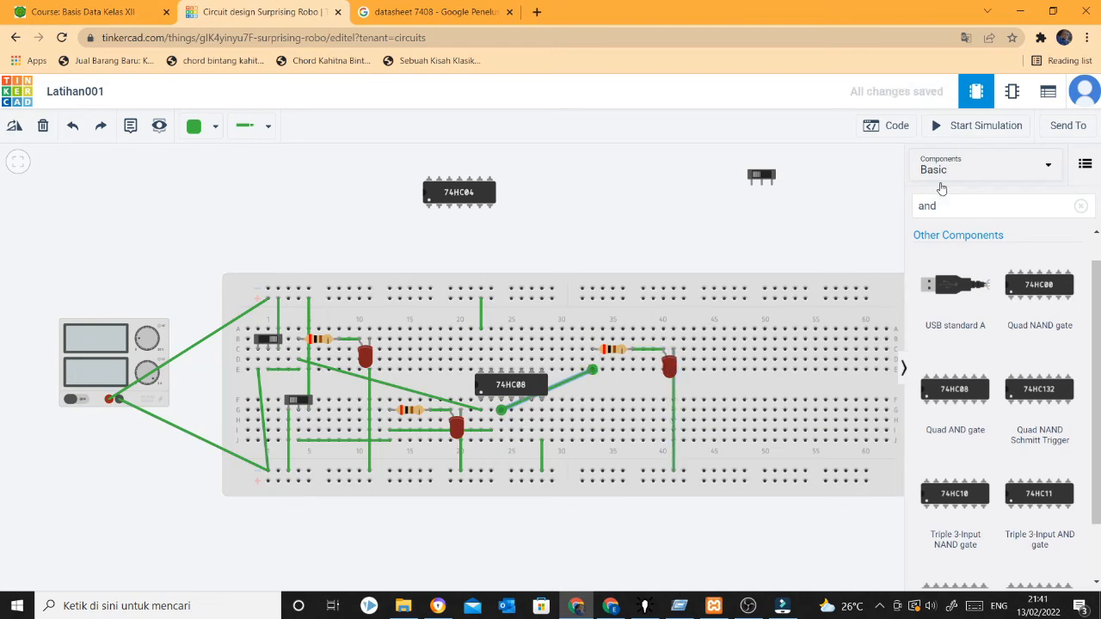
Step: Simulate the AND gate circuit, test it with different combinations of the two slideswitches, and stop the simulation
{"action": "left_click", "coordinate": [981, 126]}
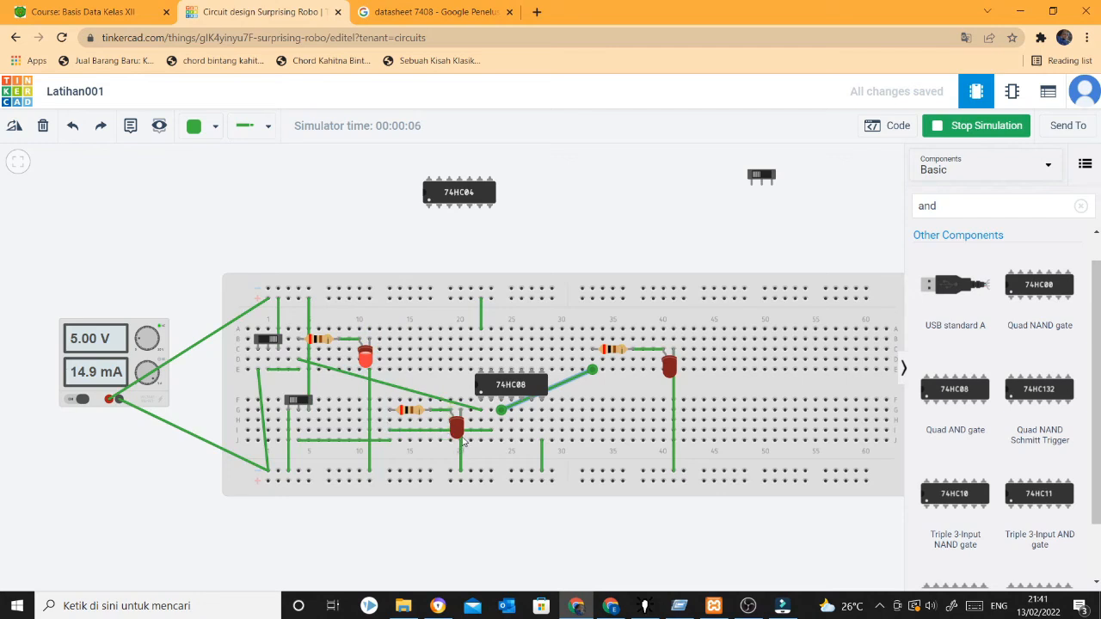
{"action": "left_click", "coordinate": [265, 342]}
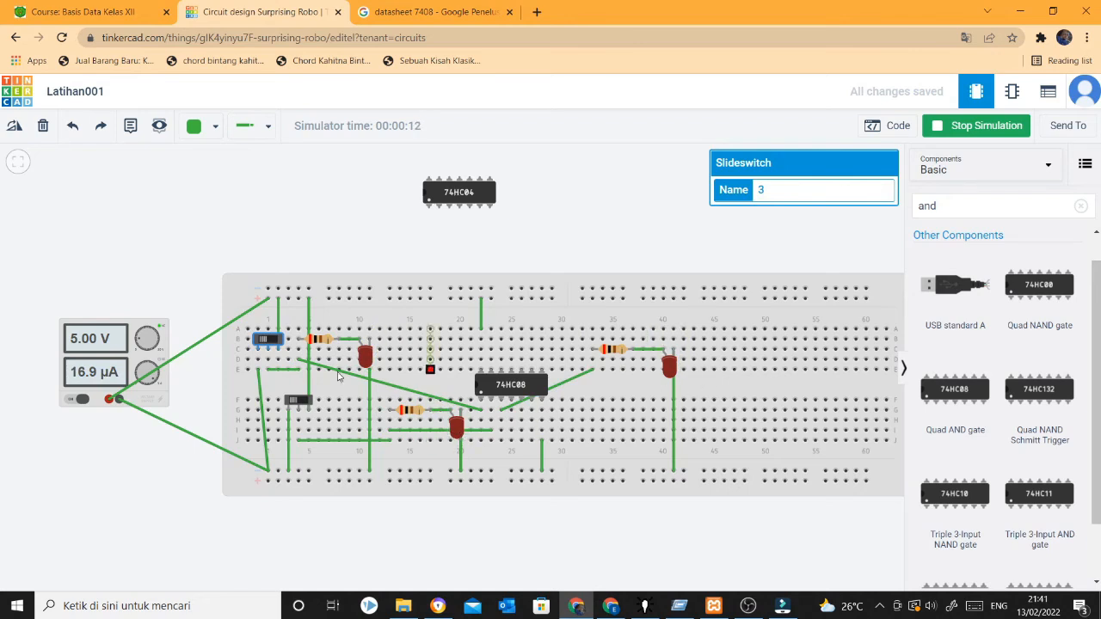
{"action": "left_click", "coordinate": [308, 406]}
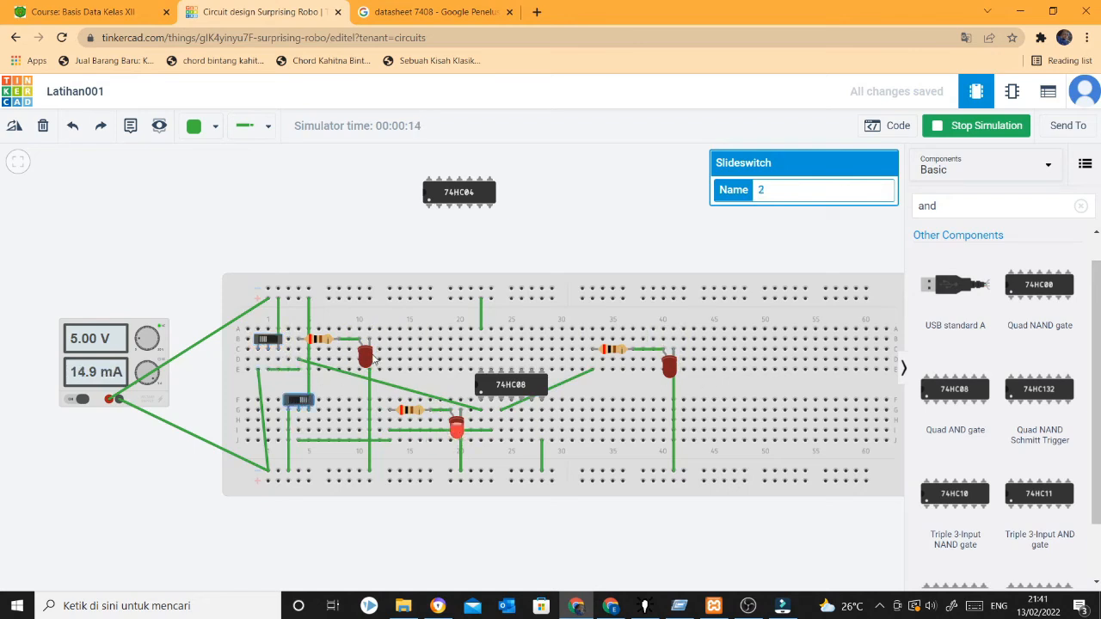
{"action": "left_click", "coordinate": [272, 341]}
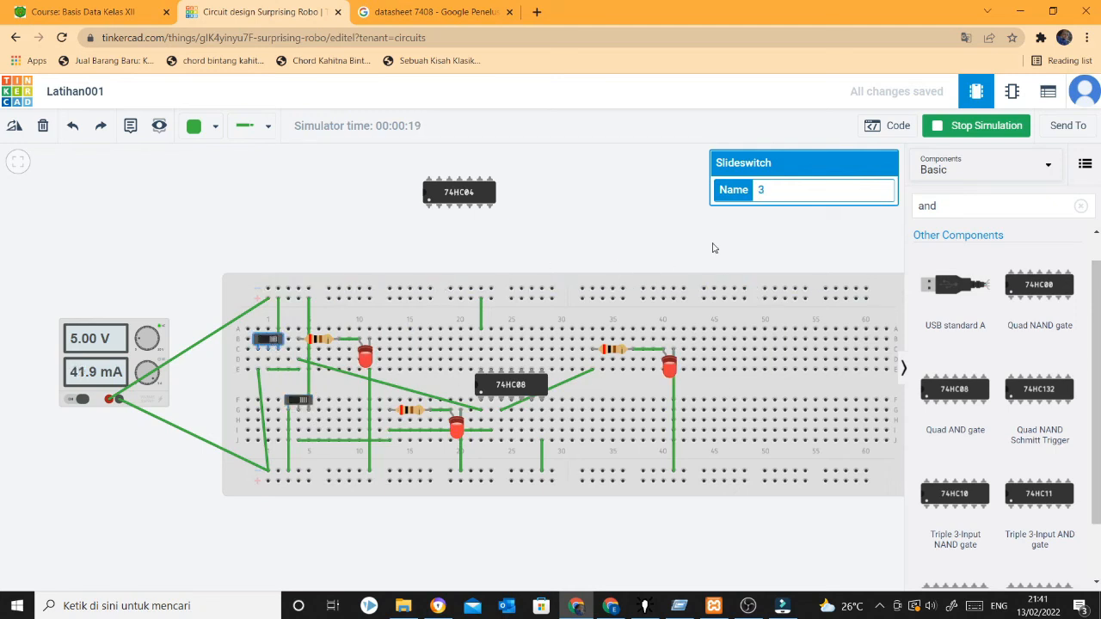
{"action": "left_click", "coordinate": [978, 126]}
Step: Shift the spare 74HC04 aside above the breadboard and move the 74HC08 off the breadboard beside it
{"action": "left_click_drag", "start_coordinate": [465, 193], "coordinate": [343, 198]}
{"action": "left_click", "coordinate": [510, 388]}
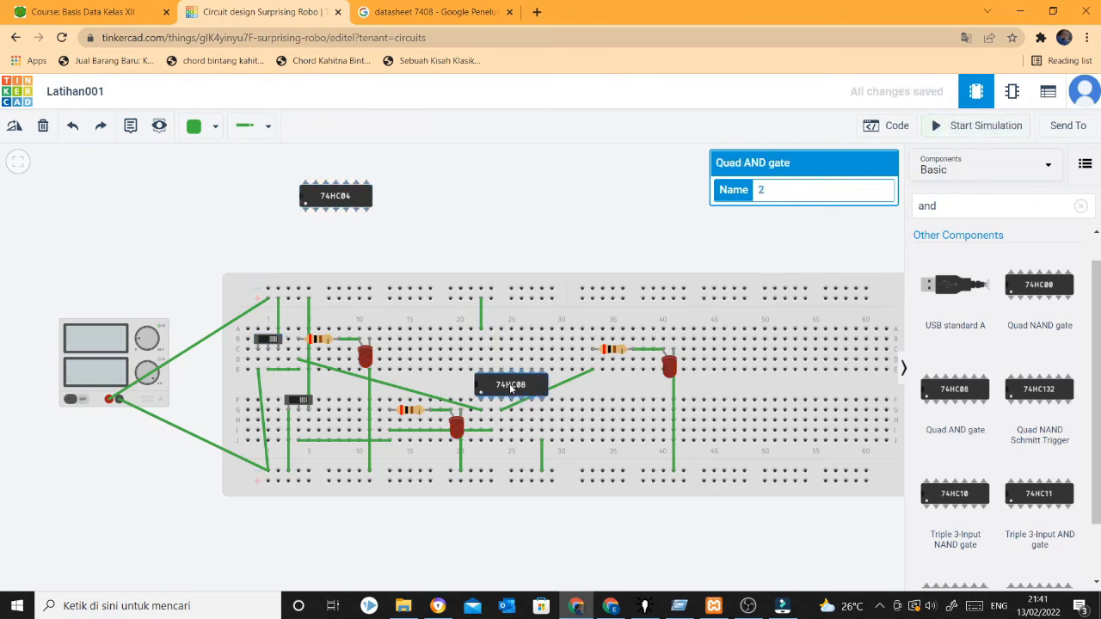
{"action": "left_click_drag", "start_coordinate": [503, 388], "coordinate": [428, 201]}
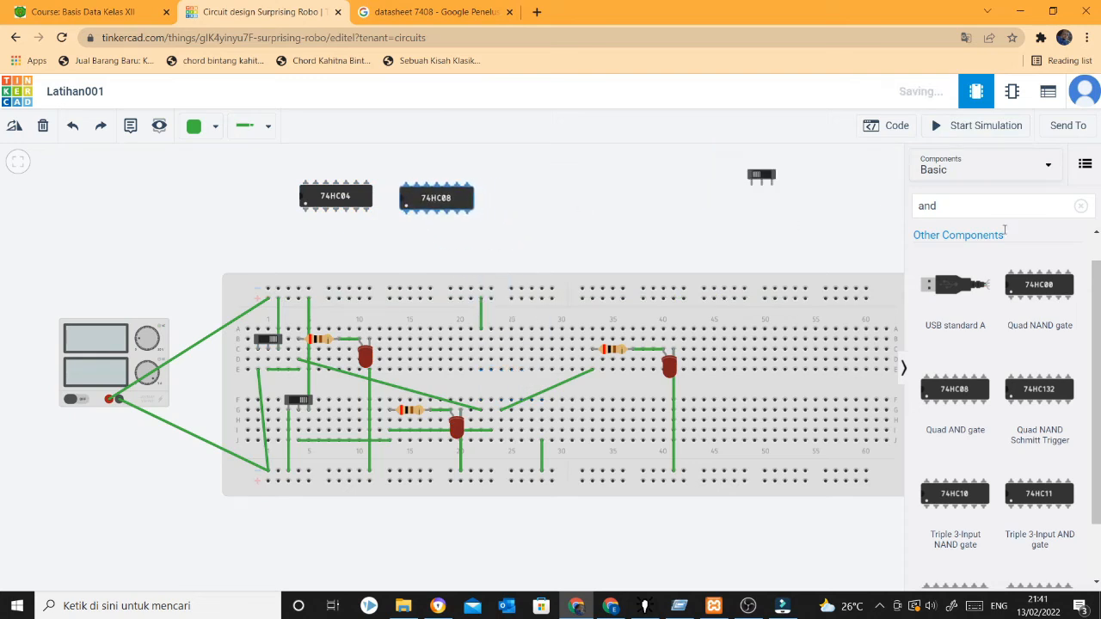
Step: Search the components for "or ga" and place a 74HC32 Quad OR gate across the centre gap in columns 22 to 28
{"action": "double_click", "coordinate": [923, 206]}
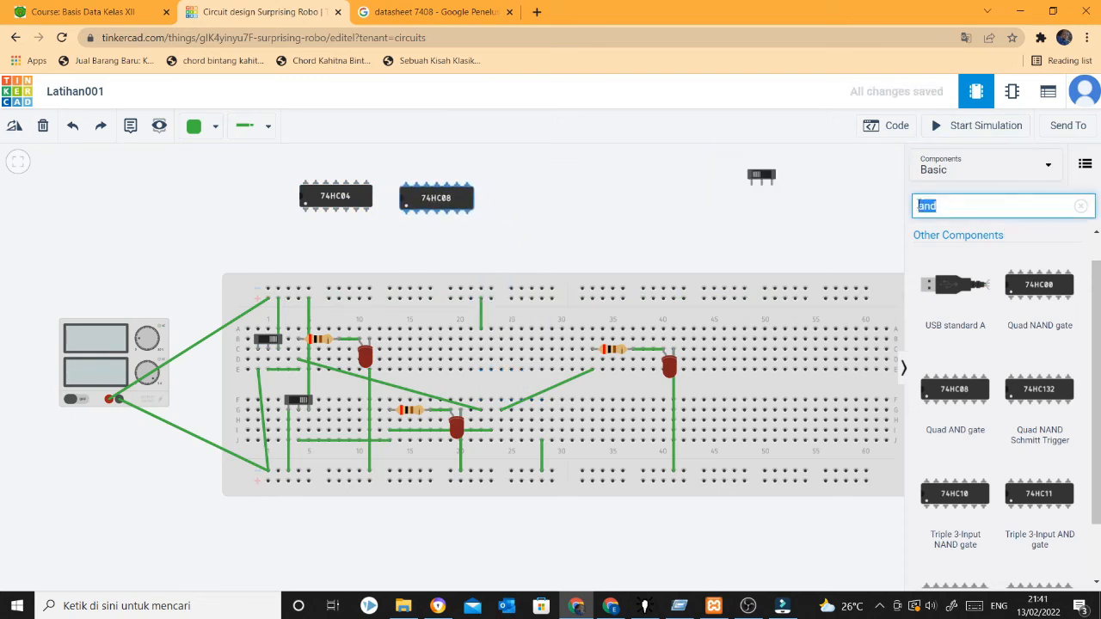
{"action": "key", "text": "BackSpace"}
{"action": "type", "text": "b"}
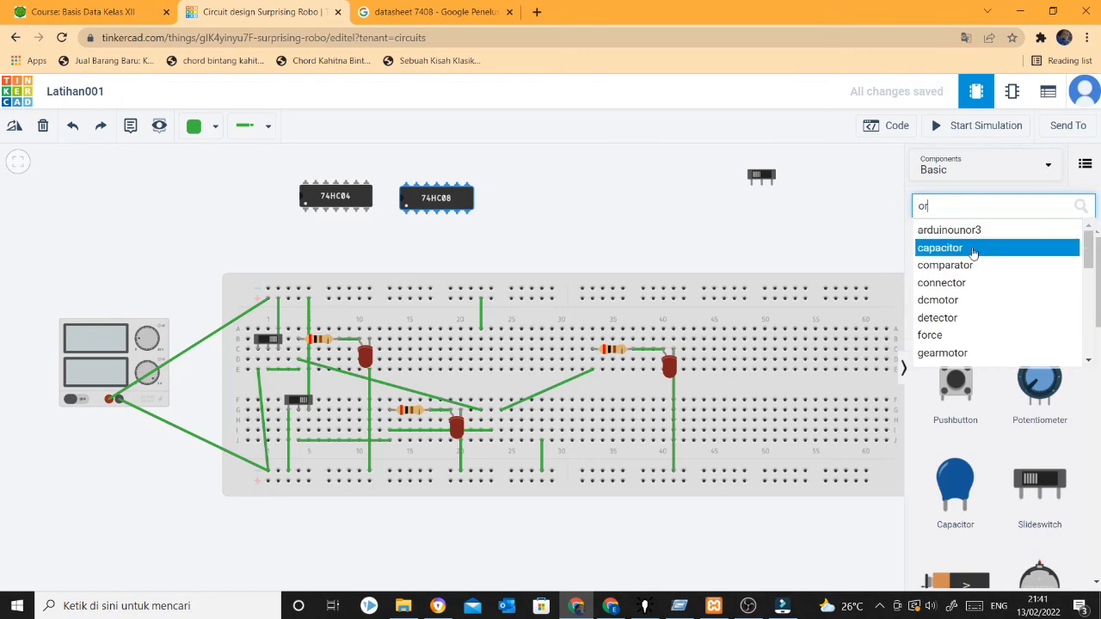
{"action": "type", "text": "ga"}
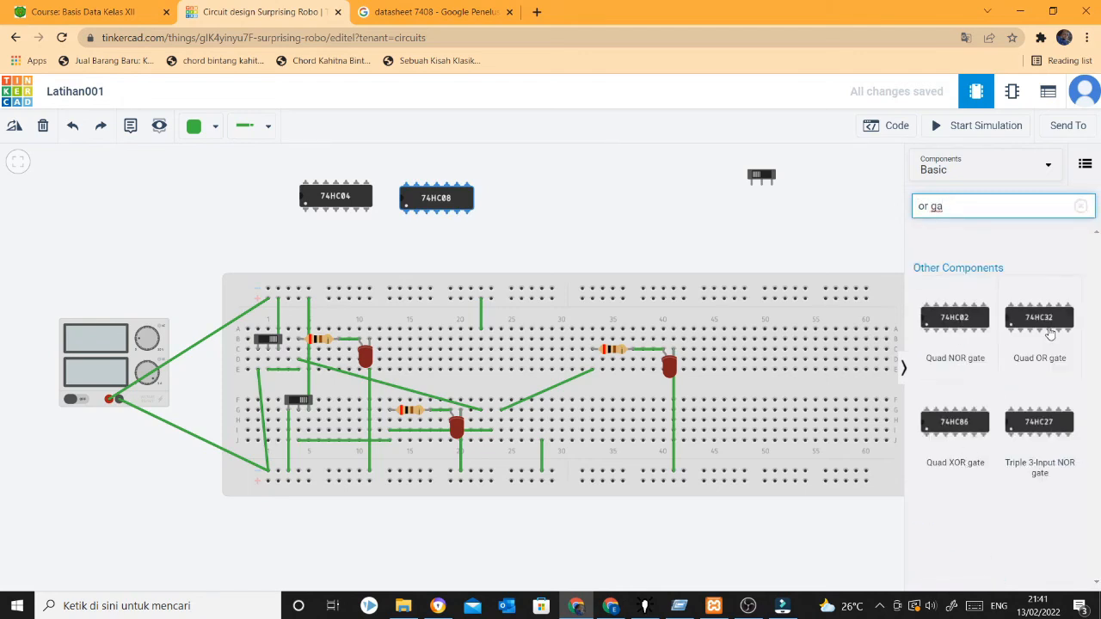
{"action": "left_click_drag", "start_coordinate": [1049, 331], "coordinate": [542, 200]}
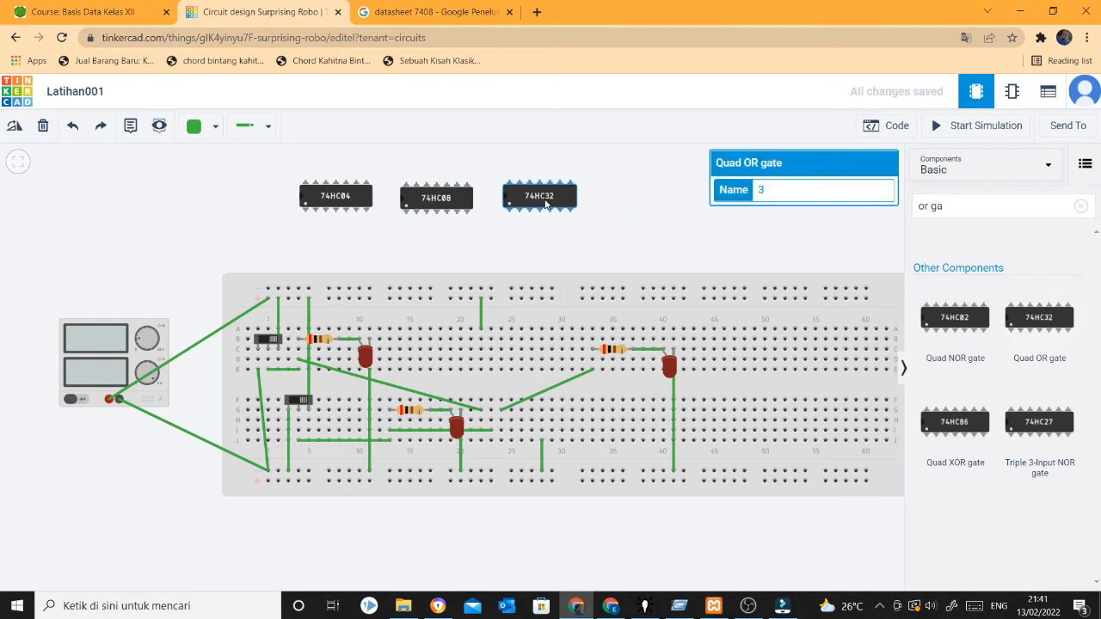
{"action": "left_click_drag", "start_coordinate": [539, 203], "coordinate": [514, 387]}
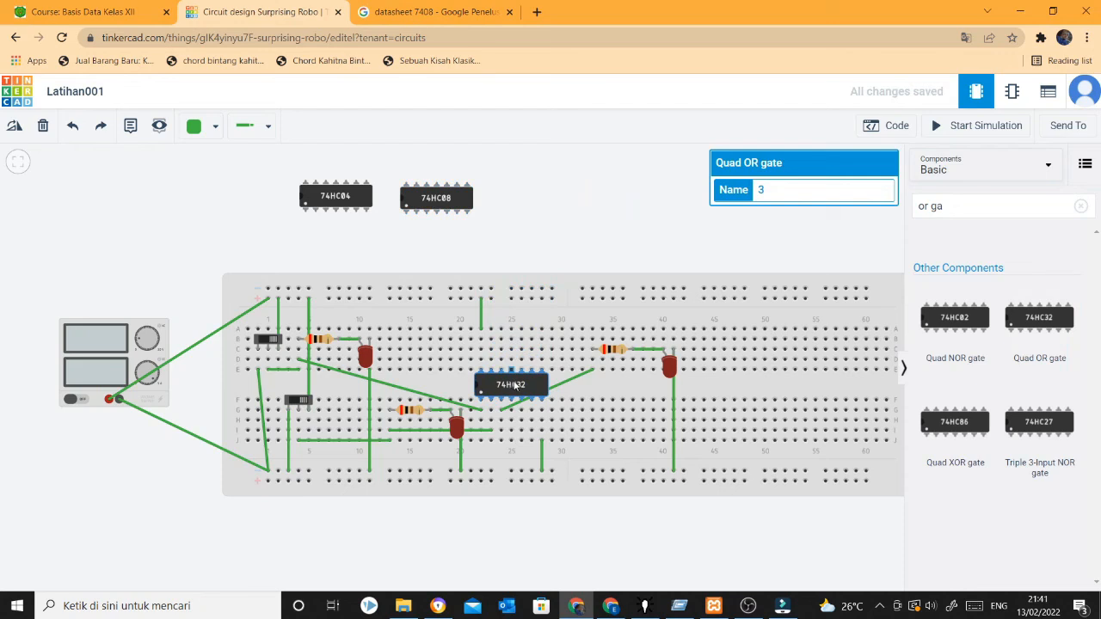
{"action": "left_click_drag", "start_coordinate": [511, 385], "coordinate": [502, 386]}
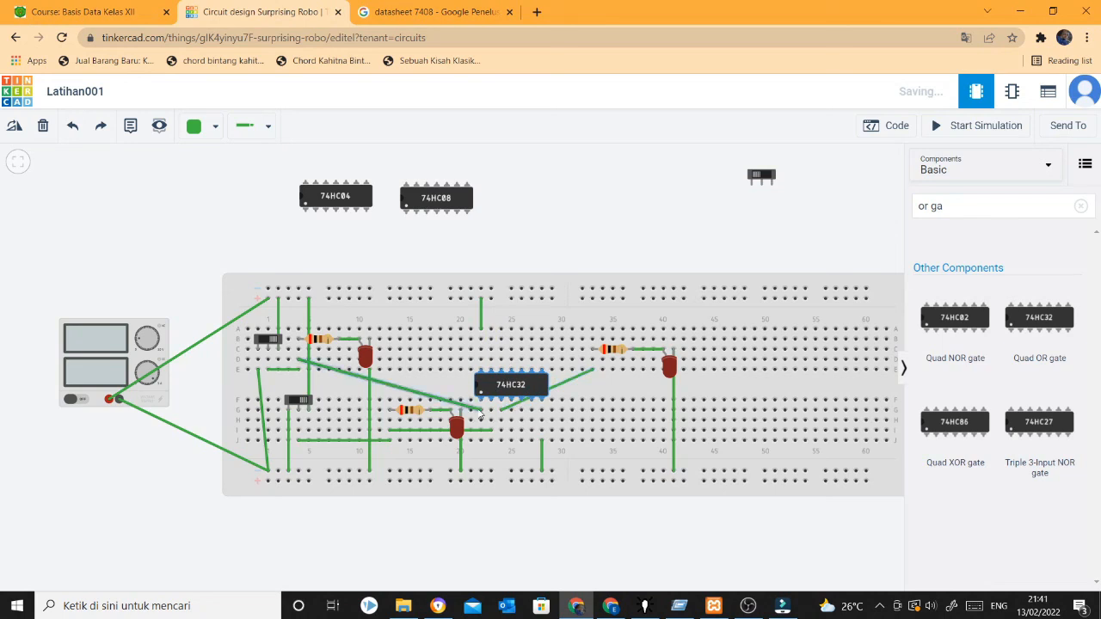
Step: Simulate the 74HC32 OR gate circuit, test all input combinations with the two slideswitches, and stop the simulation
{"action": "left_click_drag", "start_coordinate": [481, 416], "coordinate": [501, 411]}
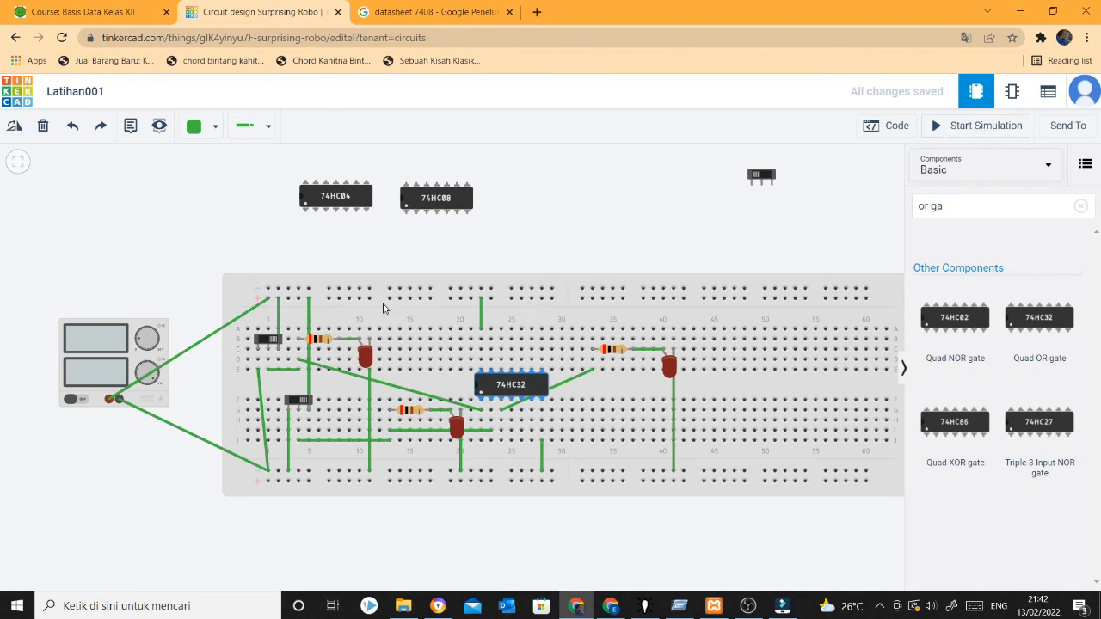
{"action": "left_click", "coordinate": [268, 340]}
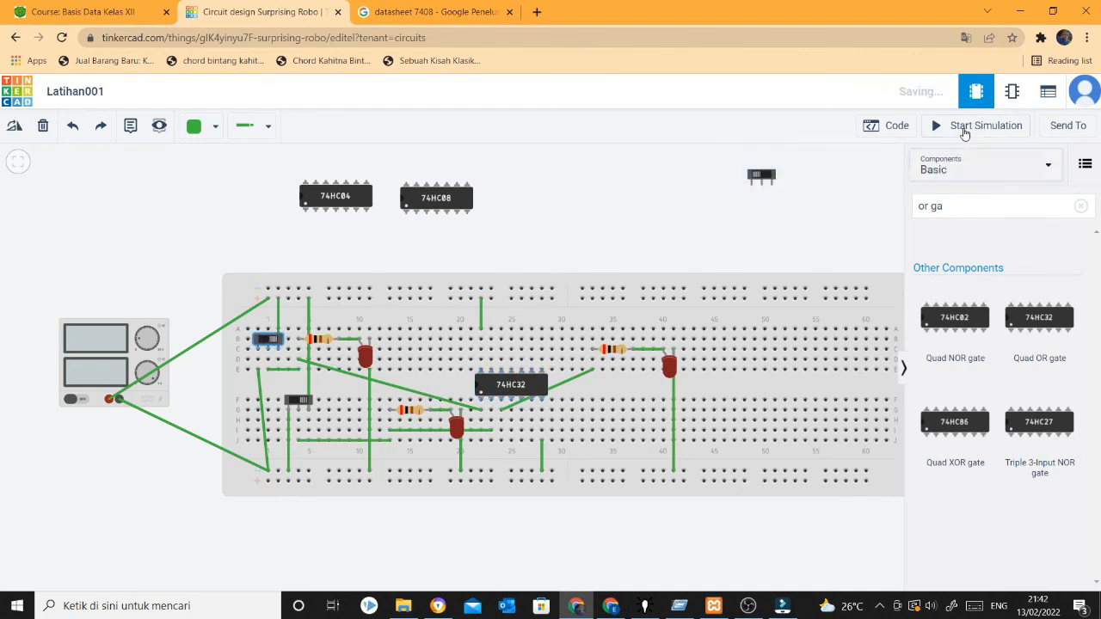
{"action": "left_click", "coordinate": [964, 133]}
{"action": "left_click", "coordinate": [267, 341]}
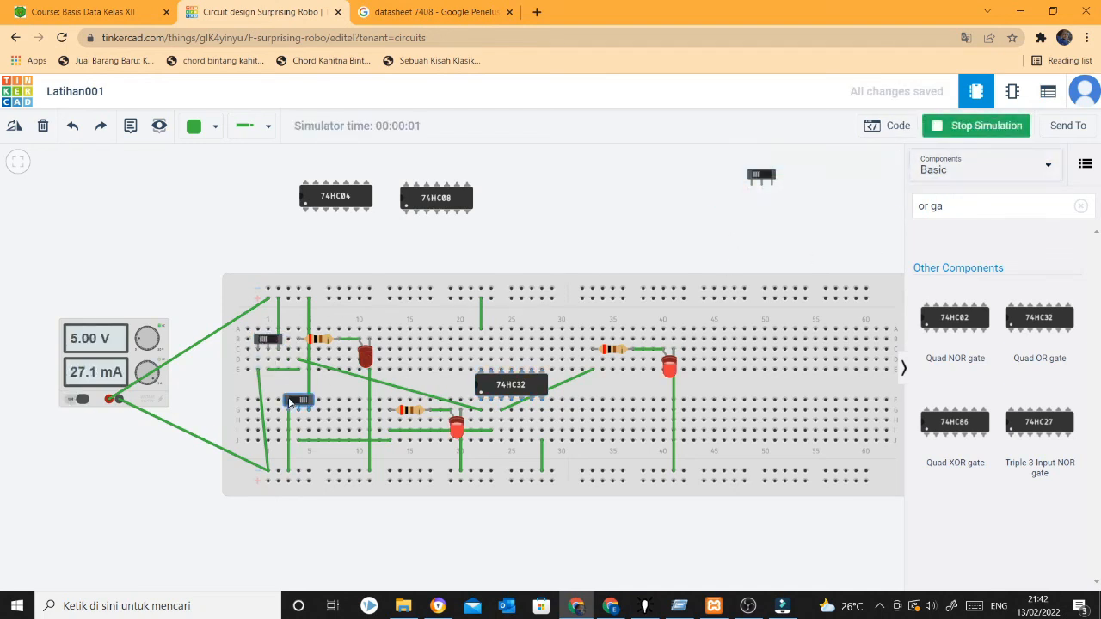
{"action": "left_click", "coordinate": [290, 403]}
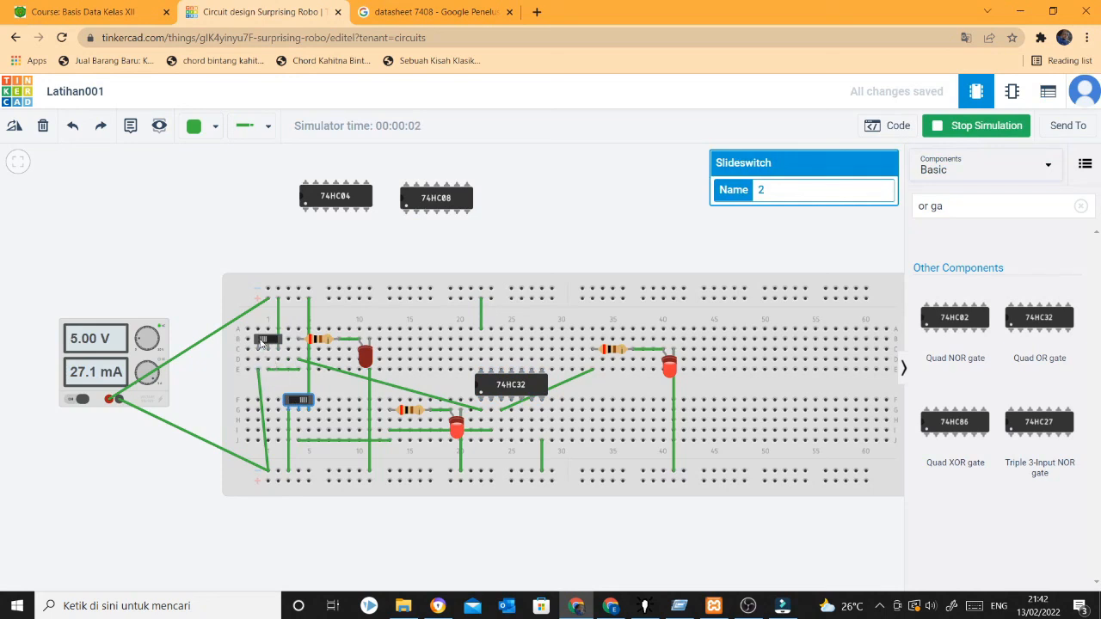
{"action": "left_click", "coordinate": [293, 404]}
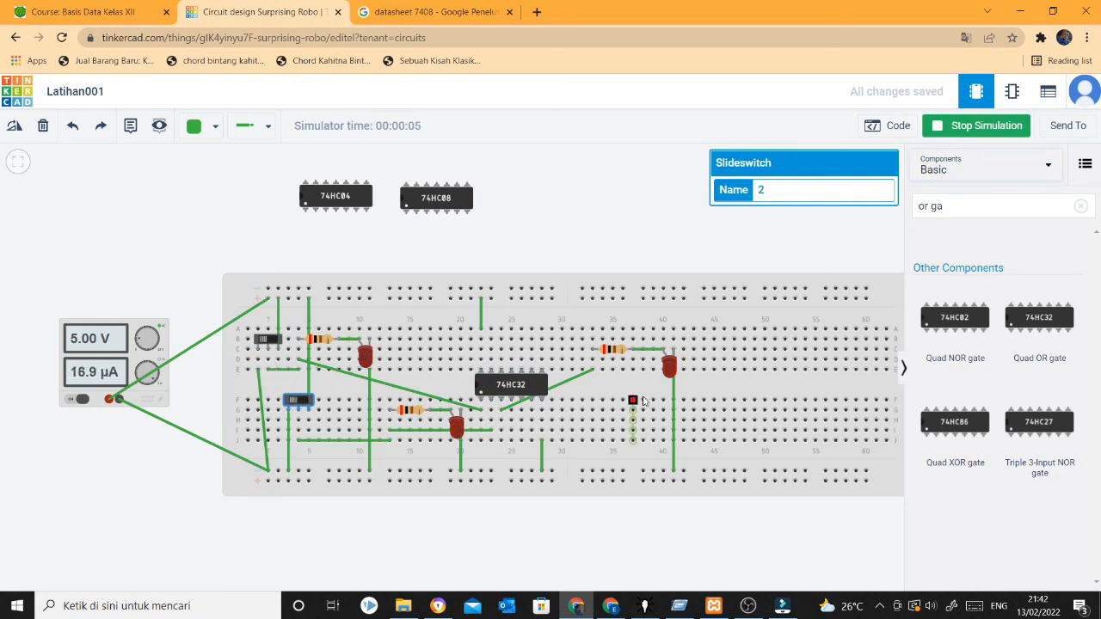
{"action": "left_click", "coordinate": [274, 340]}
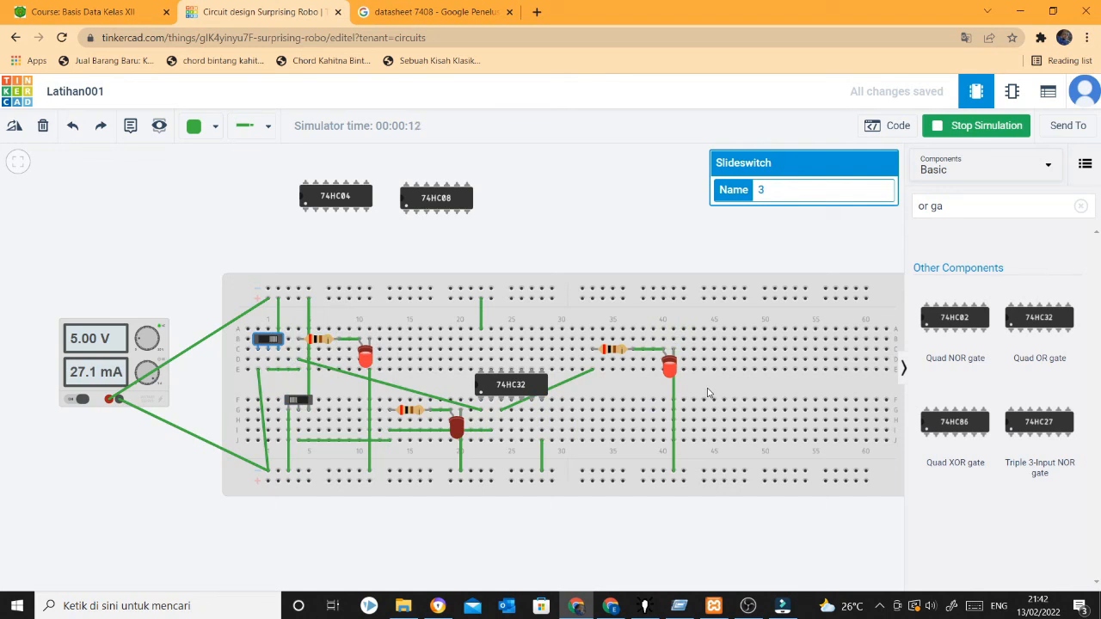
{"action": "left_click", "coordinate": [261, 342]}
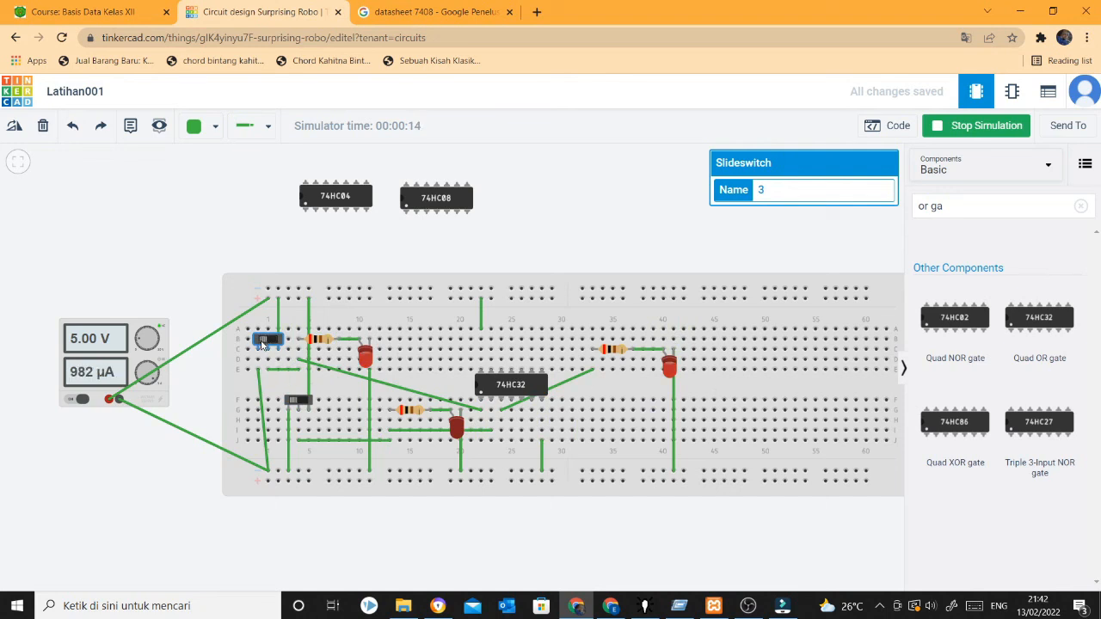
{"action": "left_click", "coordinate": [301, 402]}
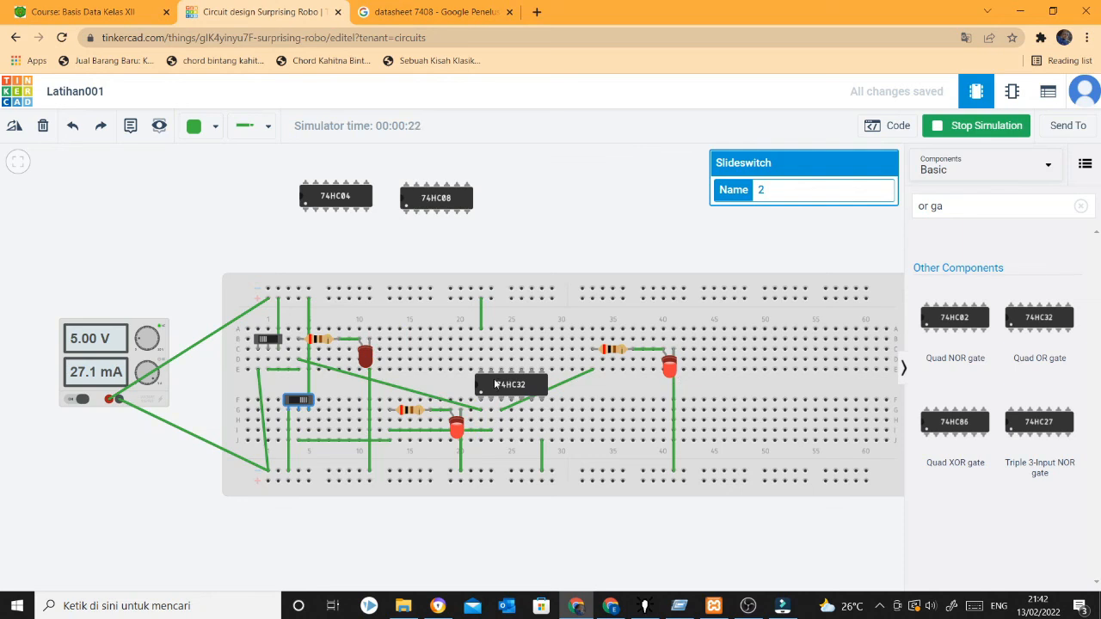
{"action": "left_click", "coordinate": [272, 342]}
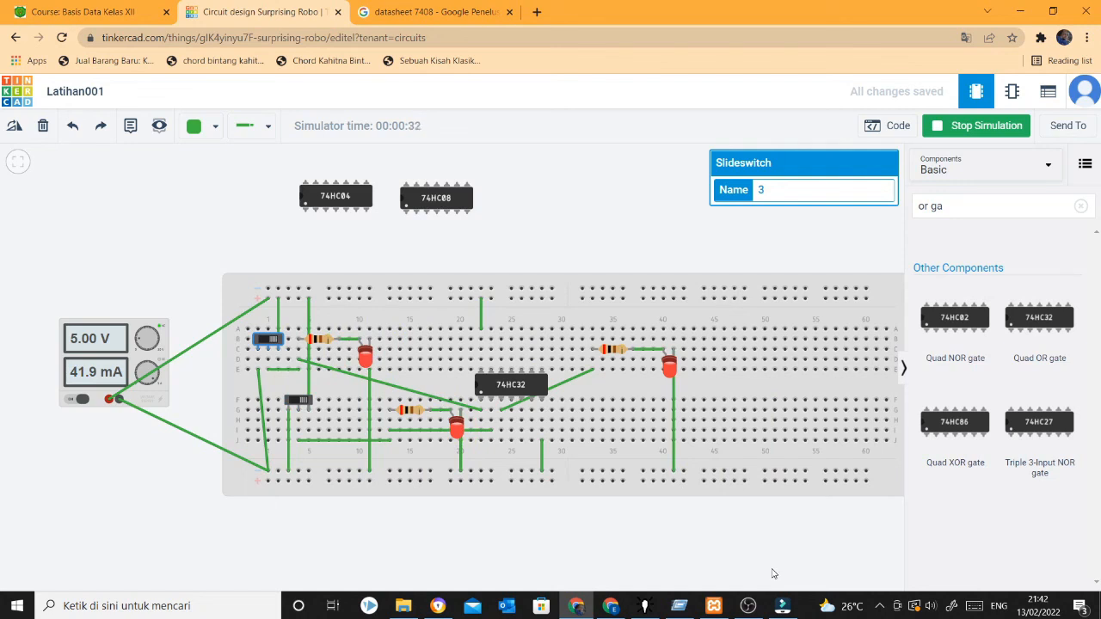
{"action": "scroll", "coordinate": [834, 573], "scroll_direction": "up", "scroll_amount": 1}
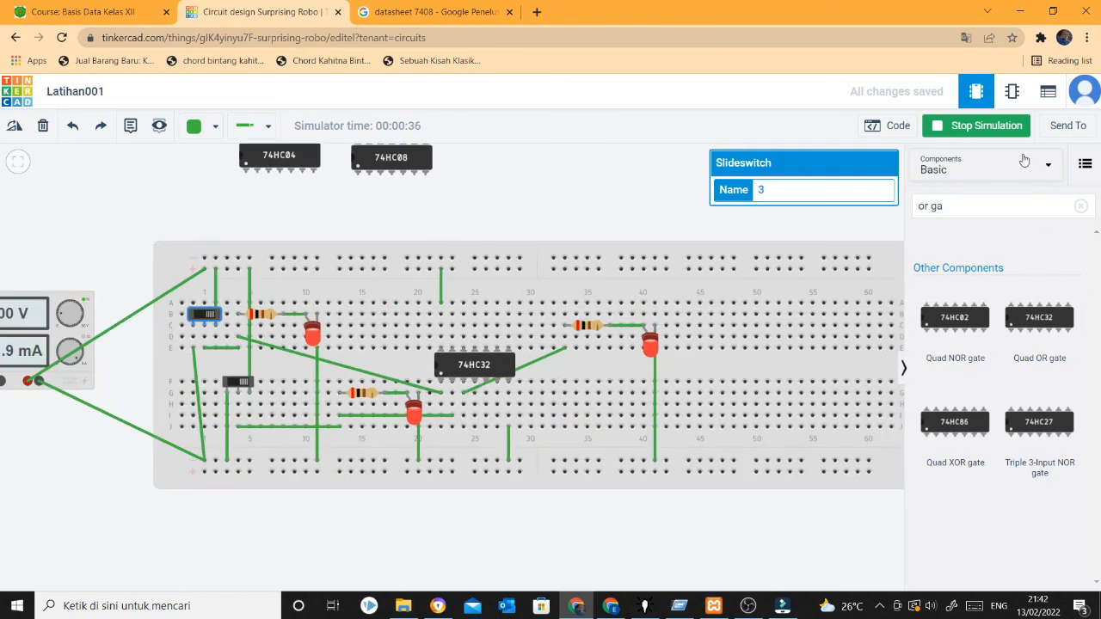
{"action": "left_click", "coordinate": [971, 125]}
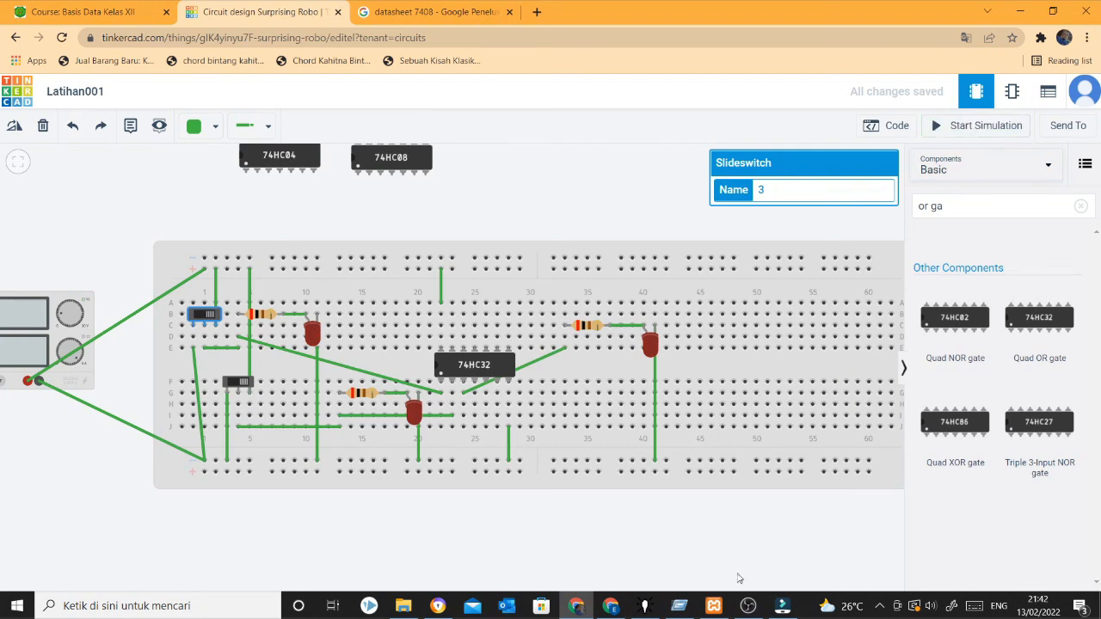